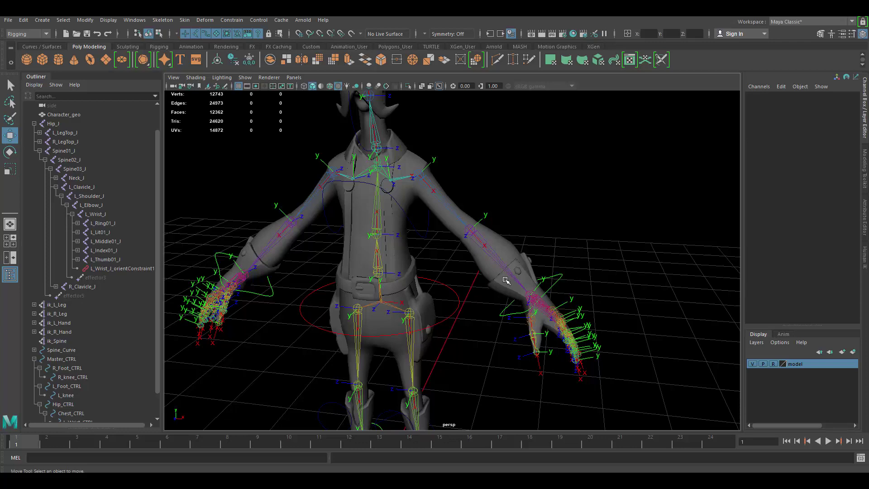
# - Test the left arm by moving L_Wrist_CTRL around, and reset its Translate X, Y and Z to 0
pyautogui.keyDown('alt'); pyautogui.moveTo(458, 328); pyautogui.dragTo(508, 228, button='middle'); pyautogui.keyUp('alt')
pyautogui.keyDown('alt'); pyautogui.moveTo(505, 258); pyautogui.dragTo(490, 306, button='middle'); pyautogui.keyUp('alt')
pyautogui.keyDown('alt'); pyautogui.moveTo(491, 307); pyautogui.dragTo(611, 268, button='right'); pyautogui.keyUp('alt')
pyautogui.click(623, 260)
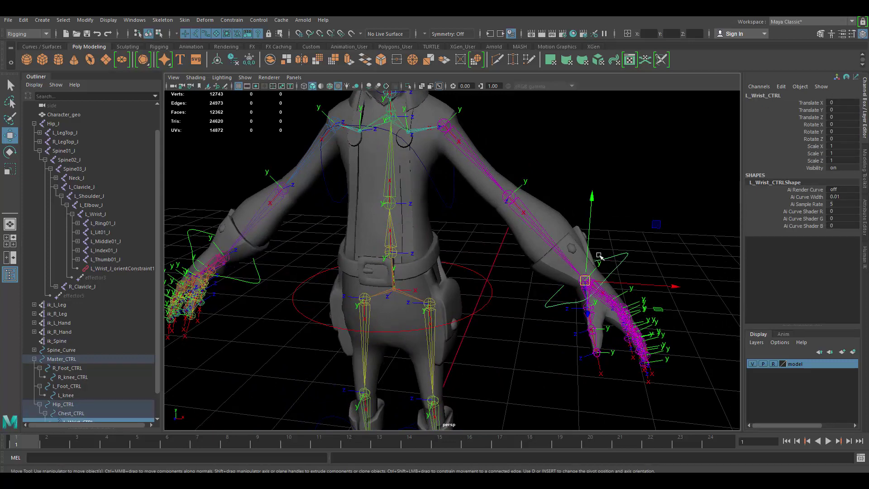
pyautogui.keyDown('alt'); pyautogui.moveTo(611, 246); pyautogui.dragTo(534, 304, button='right'); pyautogui.keyUp('alt')
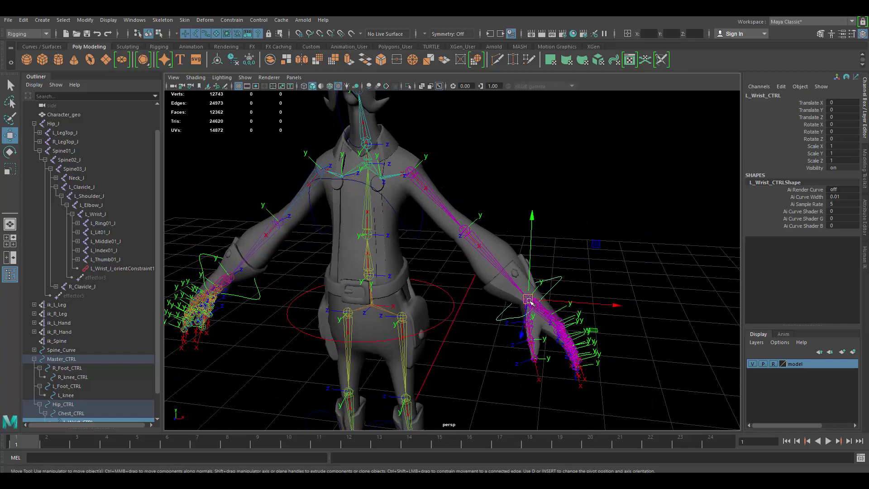
pyautogui.moveTo(530, 301); pyautogui.dragTo(436, 216)
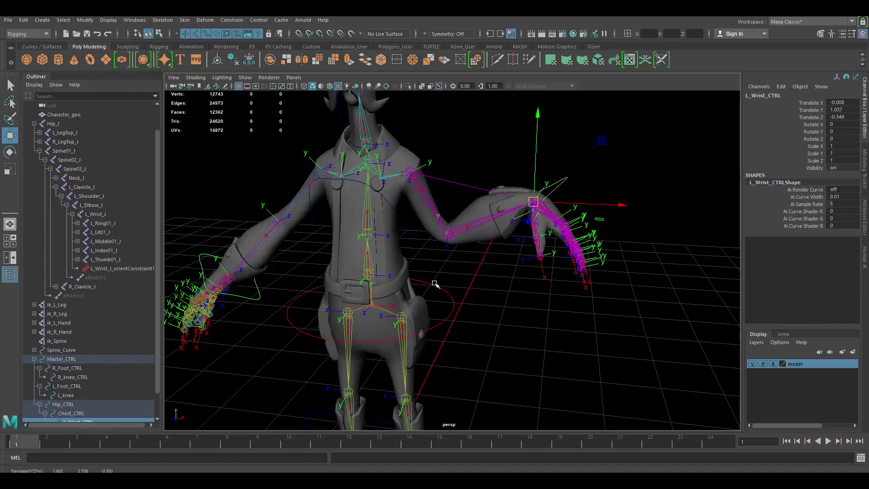
pyautogui.moveTo(534, 202)
pyautogui.mouseDown()
pyautogui.moveTo(548, 203)
pyautogui.moveTo(535, 207)
pyautogui.mouseUp()
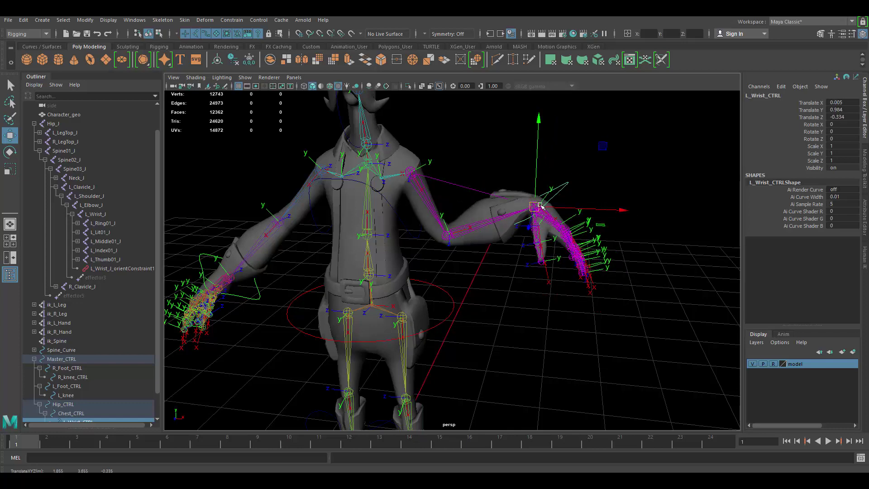
pyautogui.moveTo(540, 206); pyautogui.dragTo(534, 238)
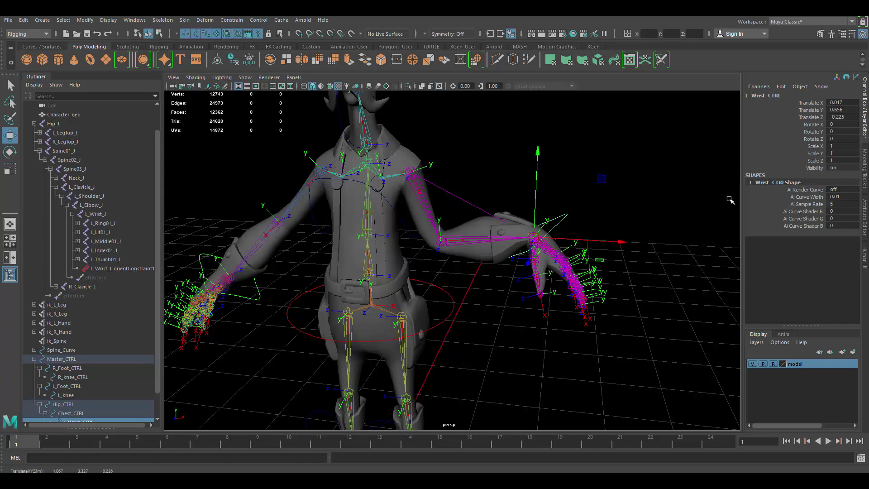
pyautogui.moveTo(842, 102); pyautogui.dragTo(843, 117)
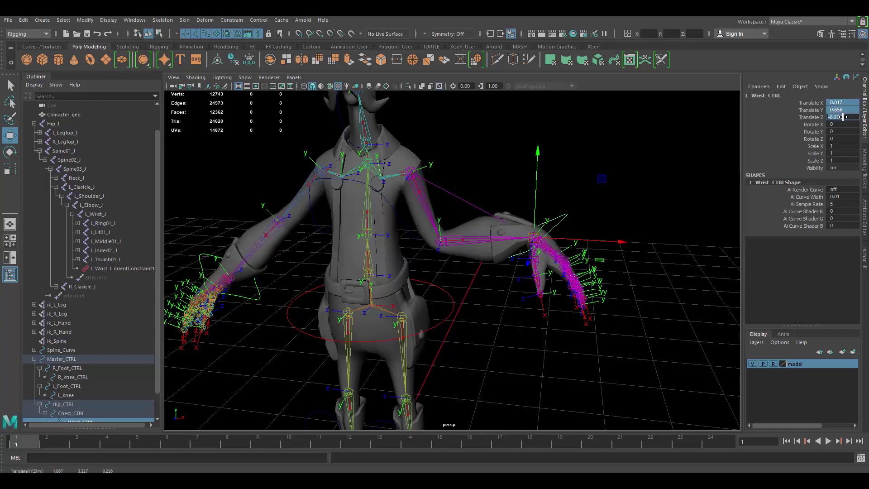
pyautogui.press('Return')
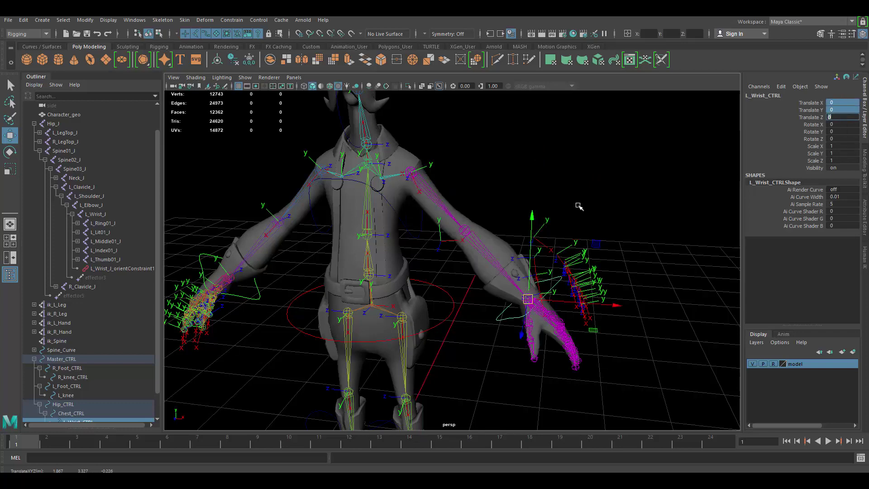
# - Delete the L_Wrist_J_orientConstraint1 node under the L_Wrist_J joint
pyautogui.click(500, 225)
pyautogui.keyDown('alt'); pyautogui.moveTo(500, 225); pyautogui.dragTo(469, 186, button='middle'); pyautogui.keyUp('alt')
pyautogui.keyDown('alt'); pyautogui.moveTo(469, 187); pyautogui.dragTo(561, 266, button='right'); pyautogui.keyUp('alt')
pyautogui.keyDown('alt'); pyautogui.moveTo(568, 204); pyautogui.dragTo(606, 285, button='middle'); pyautogui.keyUp('alt')
pyautogui.keyDown('alt'); pyautogui.moveTo(607, 285); pyautogui.dragTo(563, 243, button='right'); pyautogui.keyUp('alt')
pyautogui.click(584, 285)
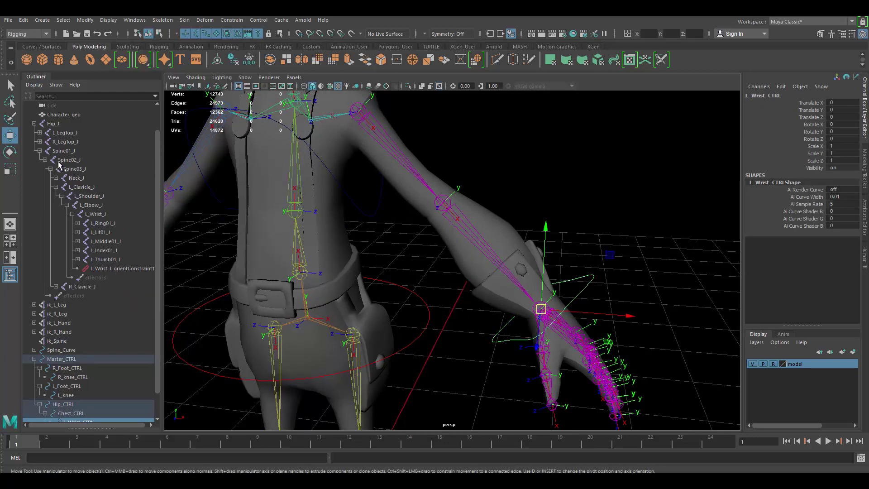
pyautogui.scroll(1, 59, 161)
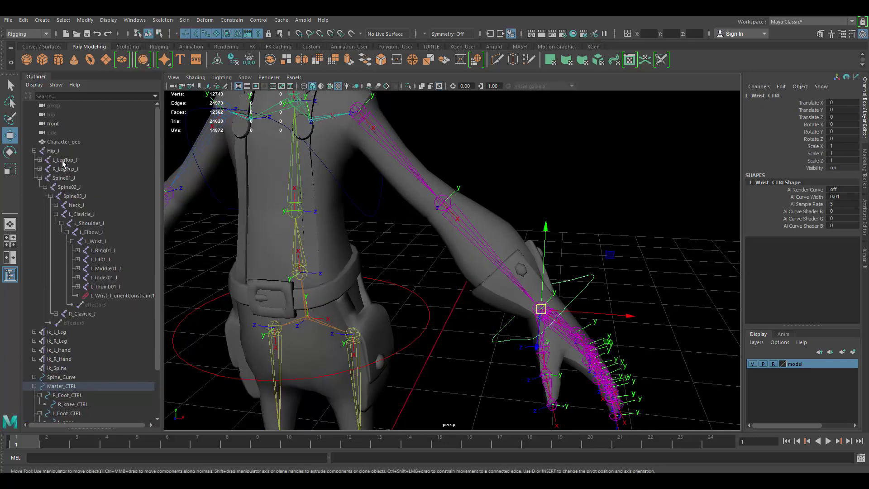
pyautogui.click(88, 224)
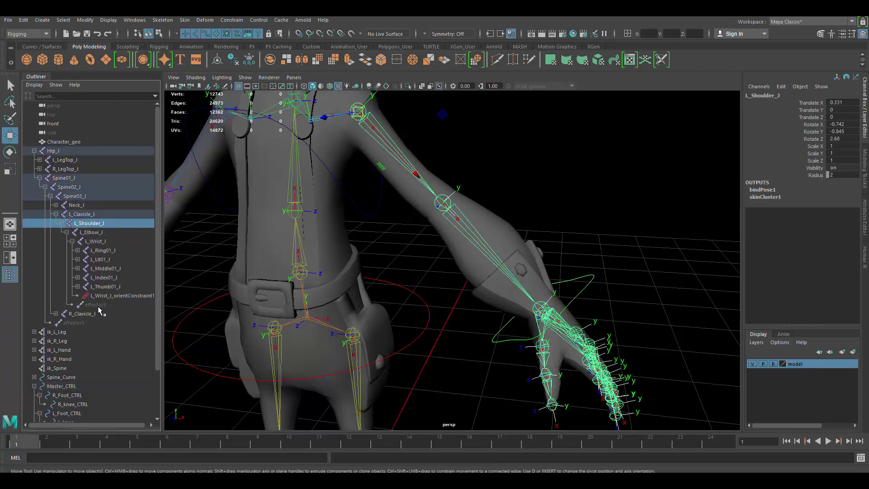
pyautogui.click(114, 295)
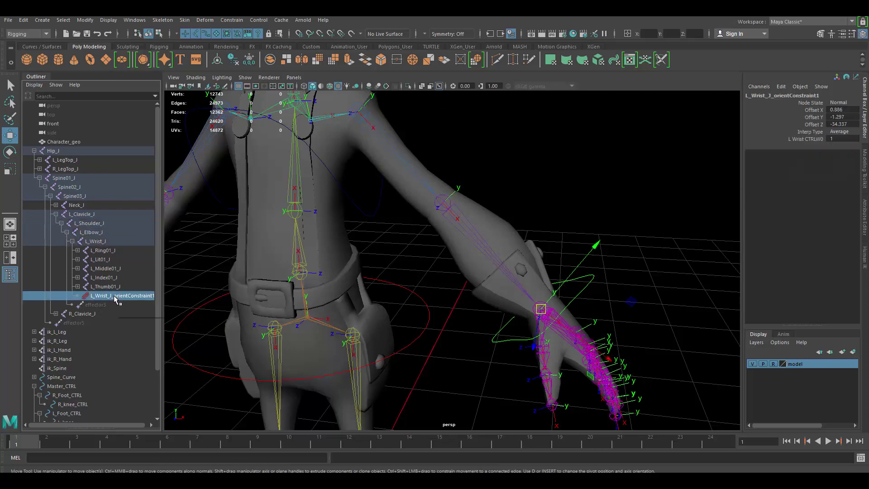
pyautogui.press('Delete')
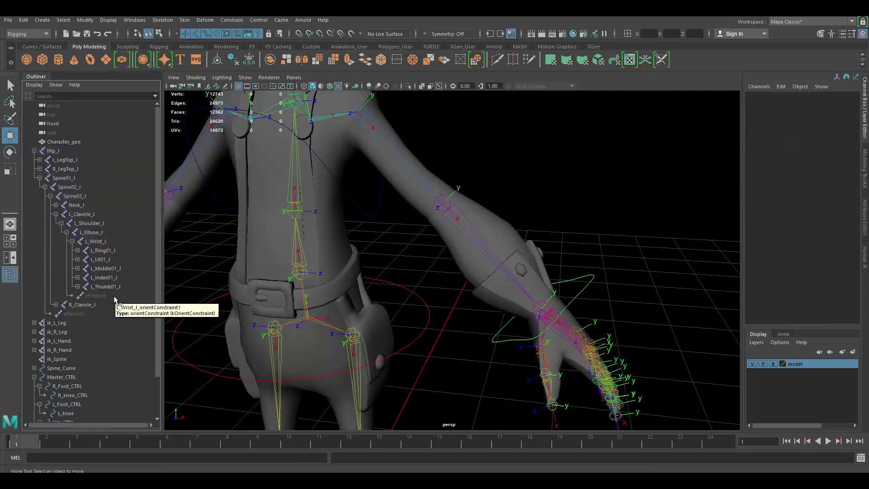
# - Try moving the left wrist control without the orient constraint and undo the move
pyautogui.click(545, 309)
pyautogui.moveTo(547, 309); pyautogui.dragTo(538, 300)
pyautogui.hotkey('ctrl', 'z')
# - Delete effector3 under L_Elbow_J, and check the arm with a test move of L_Wrist_CTRL that is undone
pyautogui.click(102, 296)
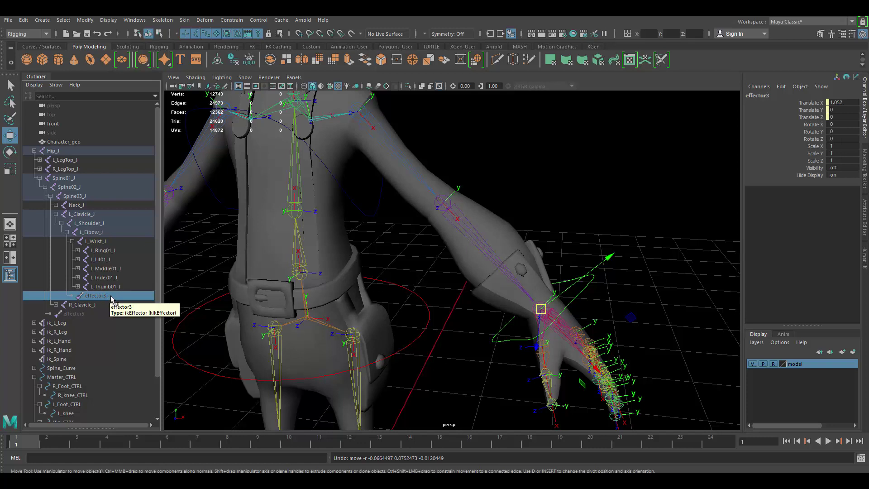
pyautogui.press('Delete')
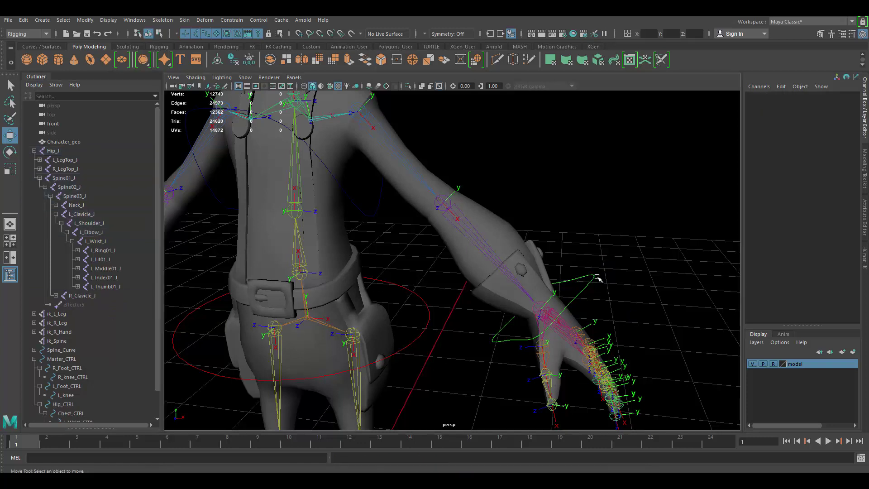
pyautogui.click(592, 277)
pyautogui.moveTo(541, 311); pyautogui.dragTo(503, 266)
pyautogui.hotkey('ctrl', 'z')
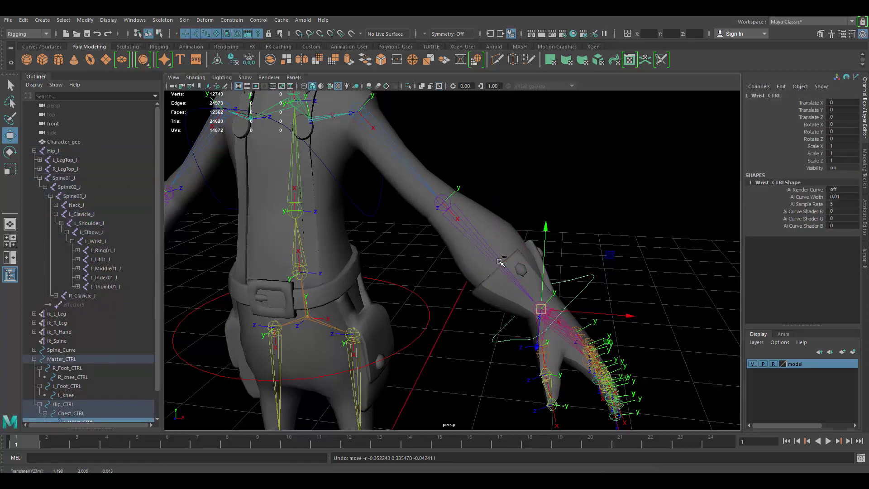
# - Select L_Wrist_CTRL and examine its pivot axes at the wrist and its place in the control hierarchy
pyautogui.click(70, 305)
pyautogui.keyDown('alt'); pyautogui.moveTo(519, 267); pyautogui.dragTo(480, 249, button='right'); pyautogui.keyUp('alt')
pyautogui.click(667, 187)
pyautogui.keyDown('alt'); pyautogui.moveTo(504, 254); pyautogui.dragTo(476, 226, button='middle'); pyautogui.keyUp('alt')
pyautogui.keyDown('alt'); pyautogui.moveTo(476, 226); pyautogui.dragTo(514, 261, button='right'); pyautogui.keyUp('alt')
pyautogui.keyDown('alt'); pyautogui.moveTo(514, 261); pyautogui.dragTo(575, 274); pyautogui.keyUp('alt')
pyautogui.keyDown('alt'); pyautogui.moveTo(556, 234); pyautogui.dragTo(575, 246); pyautogui.keyUp('alt')
pyautogui.click(567, 234)
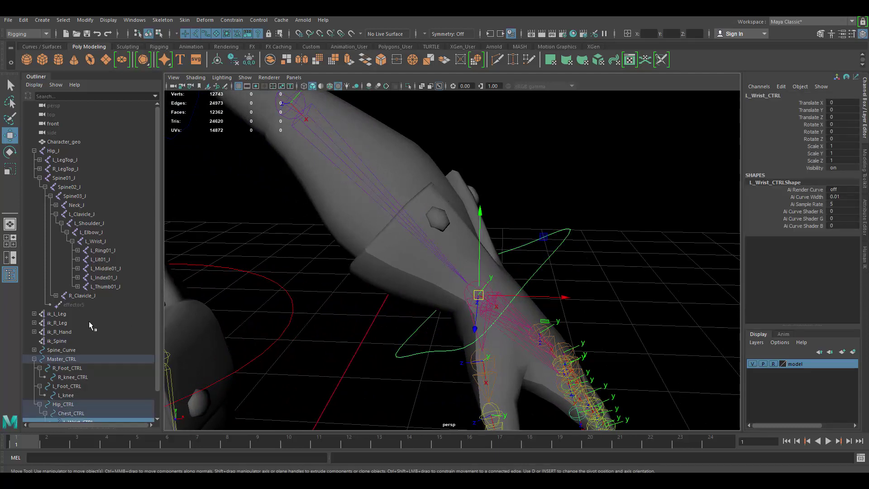
pyautogui.scroll(-1, 105, 316)
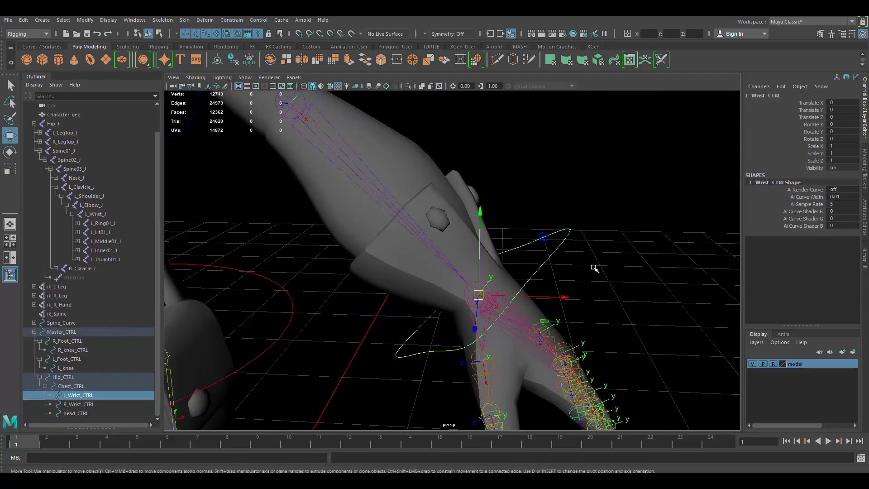
pyautogui.keyDown('alt'); pyautogui.moveTo(580, 263); pyautogui.dragTo(590, 286); pyautogui.keyUp('alt')
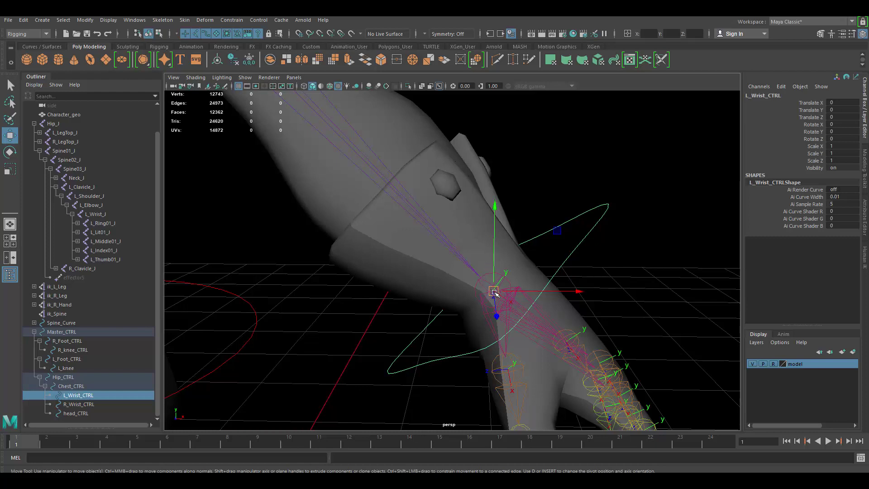
# - Compare the axis orientation of the L_Wrist_J joint with that of L_Wrist_CTRL from several angles
pyautogui.click(490, 277)
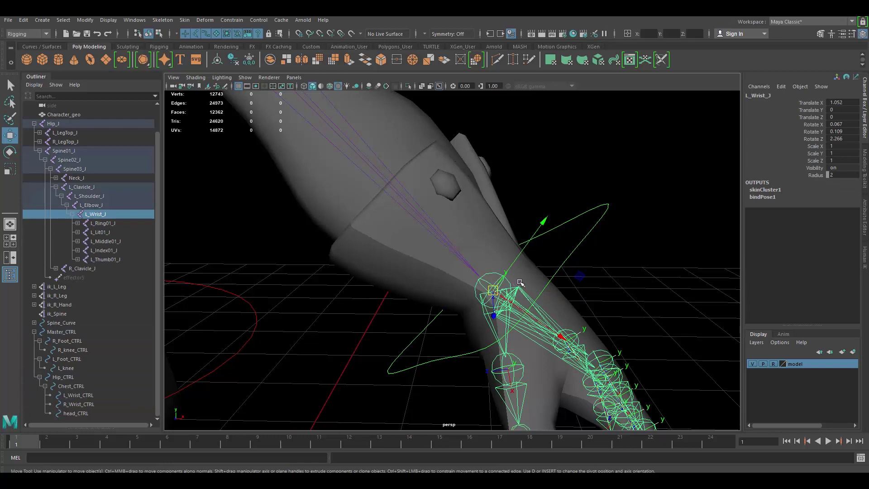
pyautogui.keyDown('alt'); pyautogui.moveTo(518, 283); pyautogui.dragTo(539, 281); pyautogui.keyUp('alt')
pyautogui.keyDown('alt'); pyautogui.moveTo(515, 239); pyautogui.dragTo(513, 243); pyautogui.keyUp('alt')
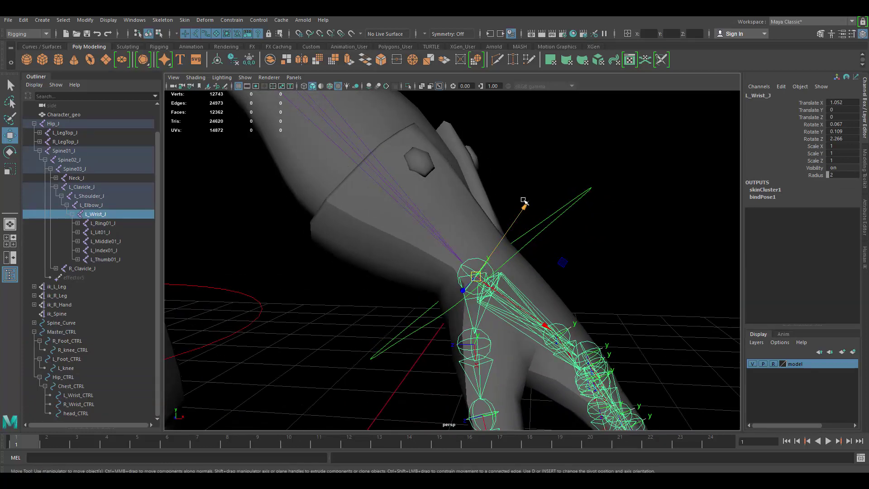
pyautogui.keyDown('alt'); pyautogui.moveTo(508, 279); pyautogui.dragTo(547, 222); pyautogui.keyUp('alt')
pyautogui.click(597, 218)
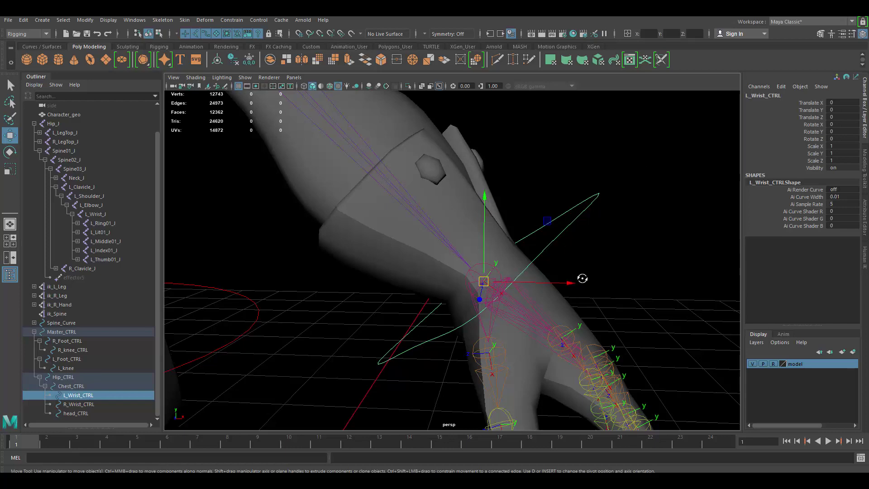
pyautogui.keyDown('alt'); pyautogui.moveTo(581, 279); pyautogui.dragTo(528, 280); pyautogui.keyUp('alt')
pyautogui.click(485, 269)
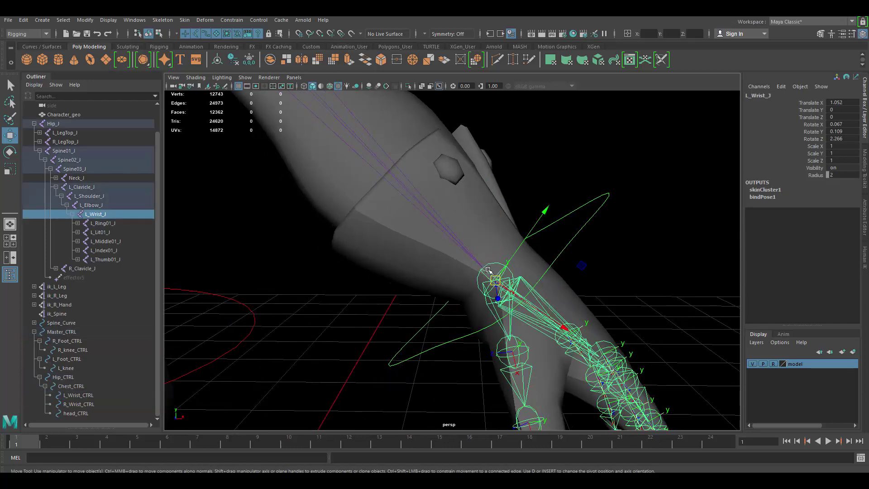
pyautogui.keyDown('alt'); pyautogui.moveTo(633, 272); pyautogui.dragTo(453, 242); pyautogui.keyUp('alt')
pyautogui.keyDown('alt'); pyautogui.moveTo(453, 242); pyautogui.dragTo(531, 283, button='right'); pyautogui.keyUp('alt')
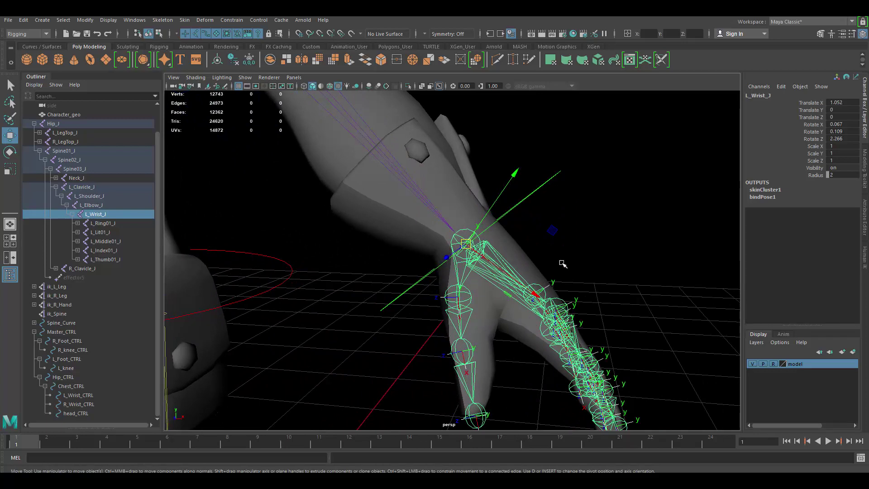
pyautogui.keyDown('alt'); pyautogui.moveTo(560, 264); pyautogui.dragTo(580, 197); pyautogui.keyUp('alt')
pyautogui.click(579, 207)
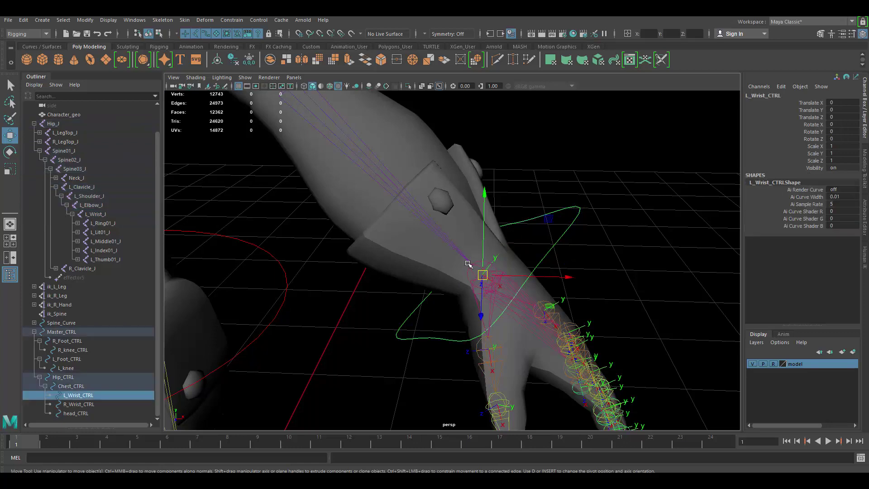
pyautogui.click(476, 262)
pyautogui.click(489, 267)
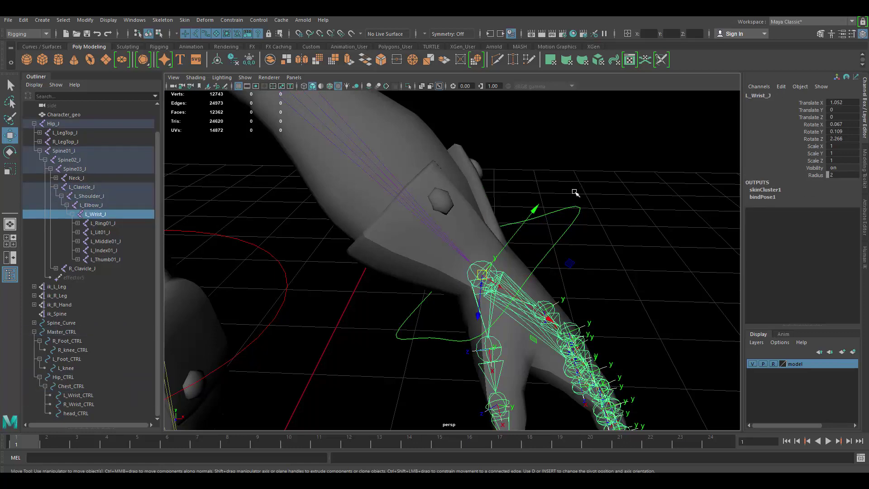
pyautogui.click(578, 208)
# - Create an empty group with nothing selected and name it L_Wrist_CTRL_GRP, reusing the wrist control's name
pyautogui.scroll(-3, 603, 236)
pyautogui.click(599, 248)
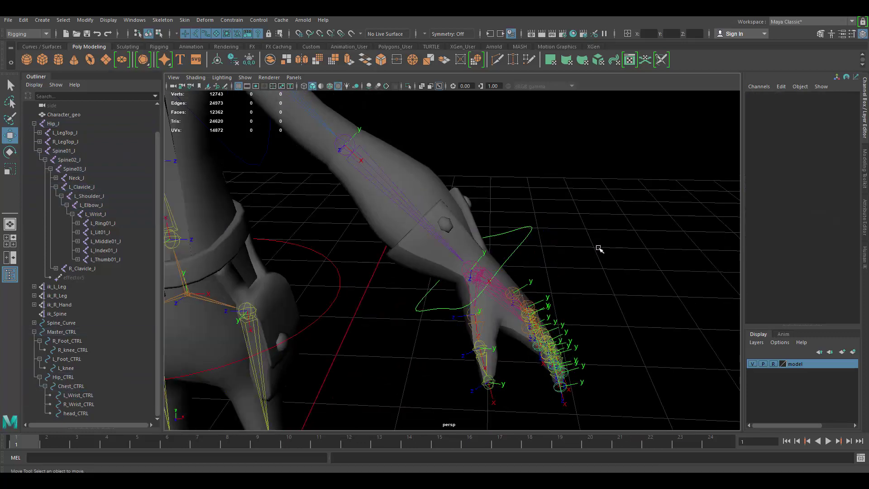
pyautogui.keyDown('alt'); pyautogui.moveTo(337, 291); pyautogui.dragTo(386, 241, button='middle'); pyautogui.keyUp('alt')
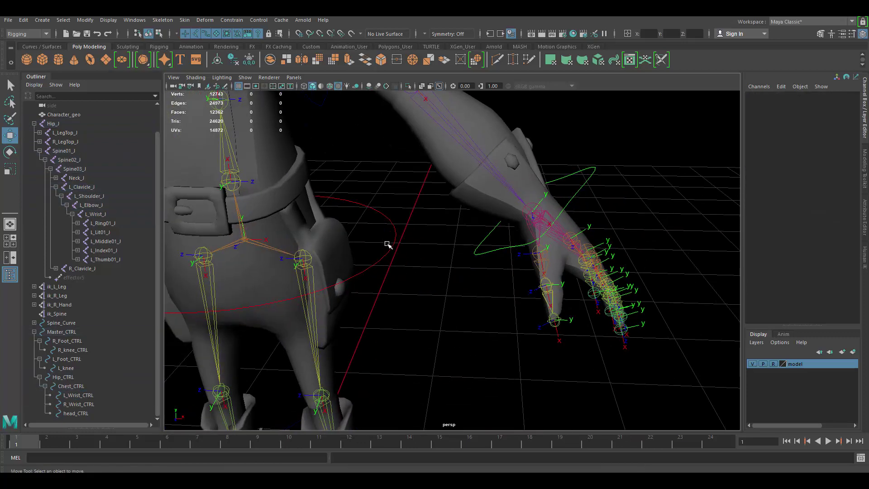
pyautogui.hotkey('ctrl', 'g')
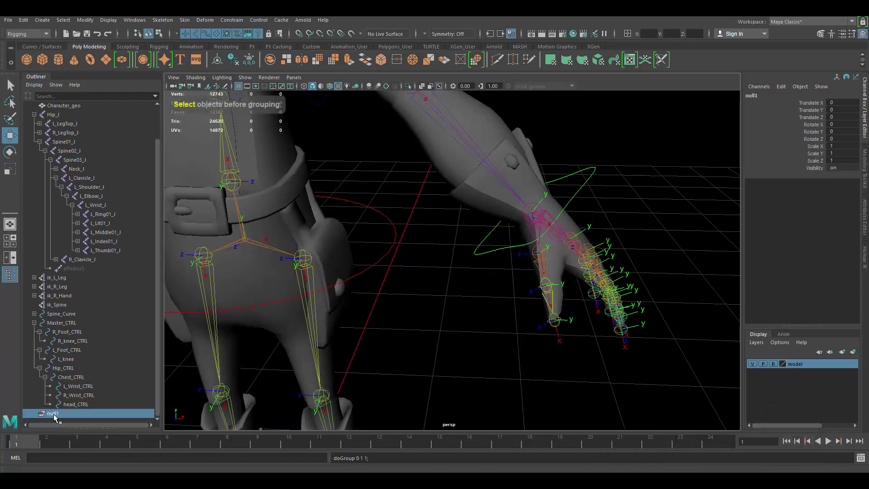
pyautogui.click(78, 386)
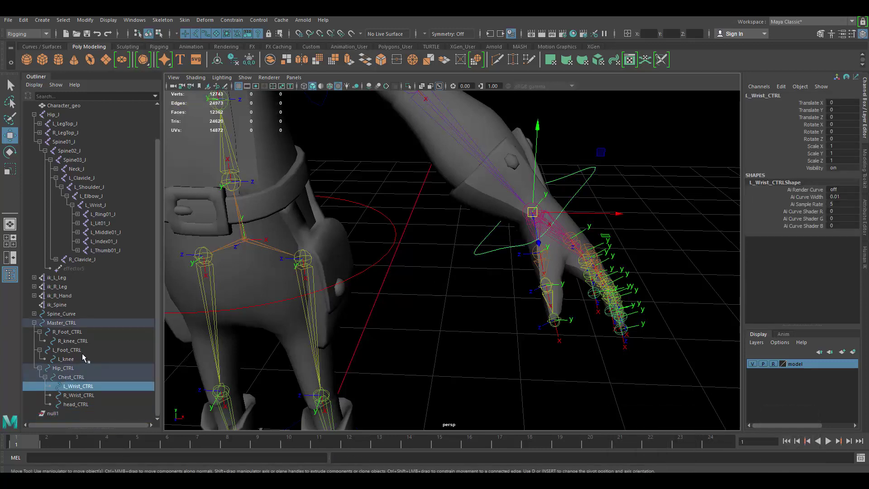
pyautogui.doubleClick(80, 386)
pyautogui.hotkey('ctrl', 'c')
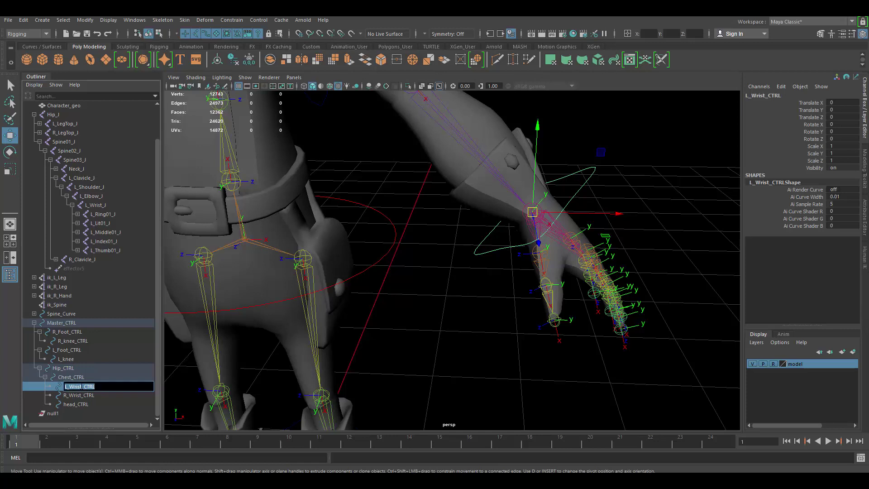
pyautogui.doubleClick(55, 414)
pyautogui.hotkey('ctrl', 'v')
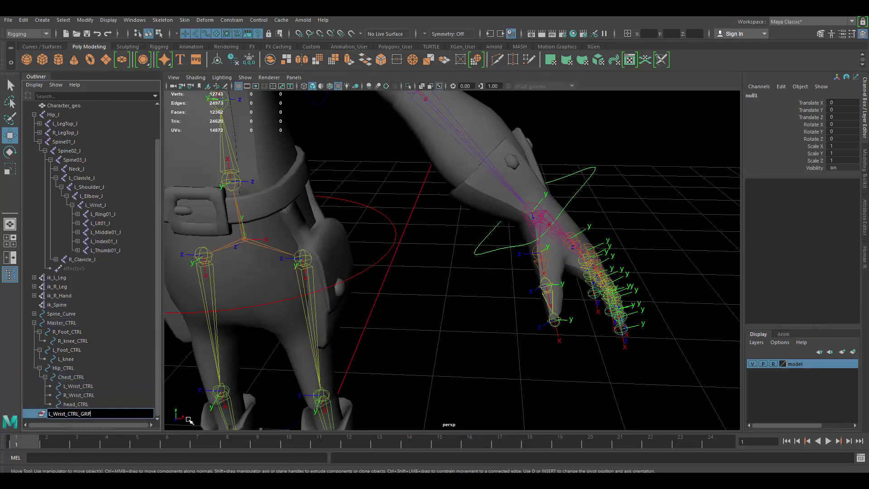
pyautogui.press('Return')
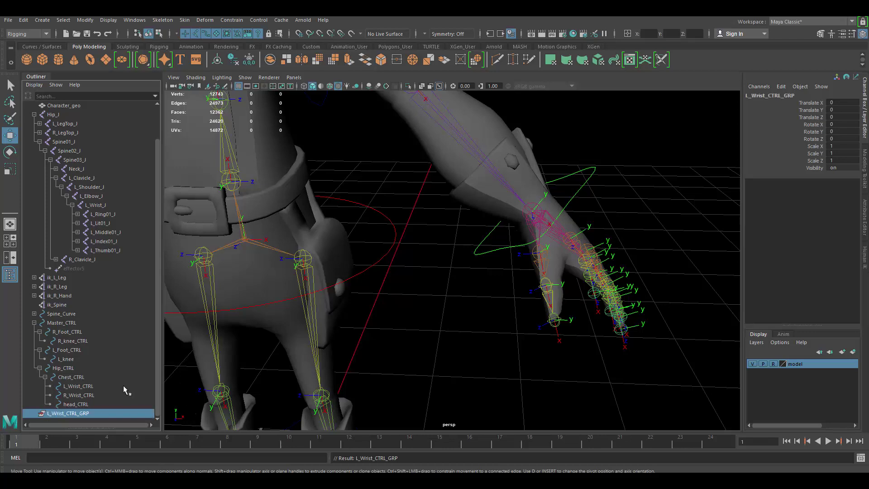
# - Examine where the pivot of L_Wrist_CTRL_GRP sits relative to the character's left wrist
pyautogui.keyDown('alt'); pyautogui.moveTo(433, 307); pyautogui.dragTo(462, 207, button='middle'); pyautogui.keyUp('alt')
pyautogui.keyDown('alt'); pyautogui.moveTo(461, 208); pyautogui.dragTo(388, 221, button='right'); pyautogui.keyUp('alt')
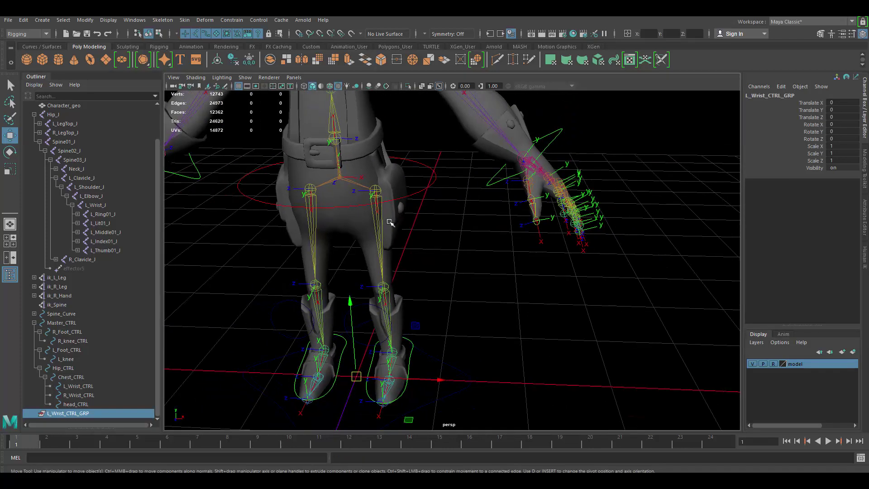
pyautogui.keyDown('alt'); pyautogui.moveTo(388, 221); pyautogui.dragTo(378, 210, button='middle'); pyautogui.keyUp('alt')
pyautogui.keyDown('alt'); pyautogui.moveTo(372, 306); pyautogui.dragTo(366, 365, button='middle'); pyautogui.keyUp('alt')
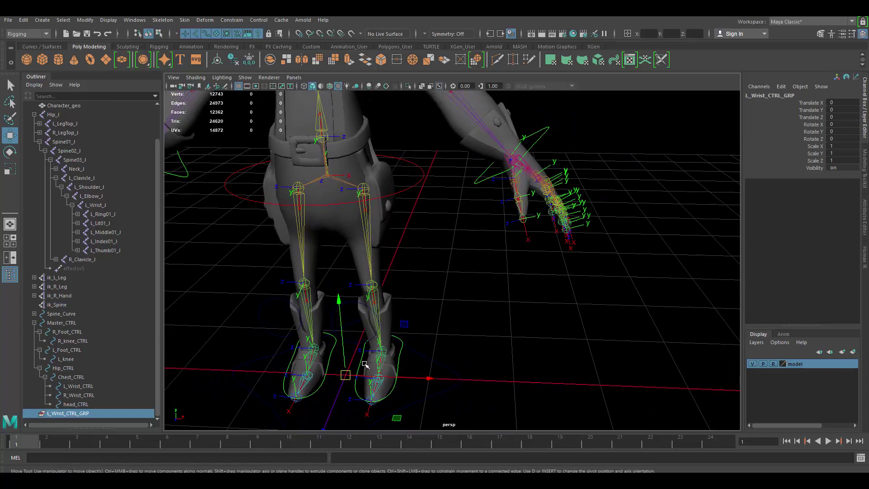
pyautogui.keyDown('alt'); pyautogui.moveTo(518, 174); pyautogui.dragTo(493, 204, button='middle'); pyautogui.keyUp('alt')
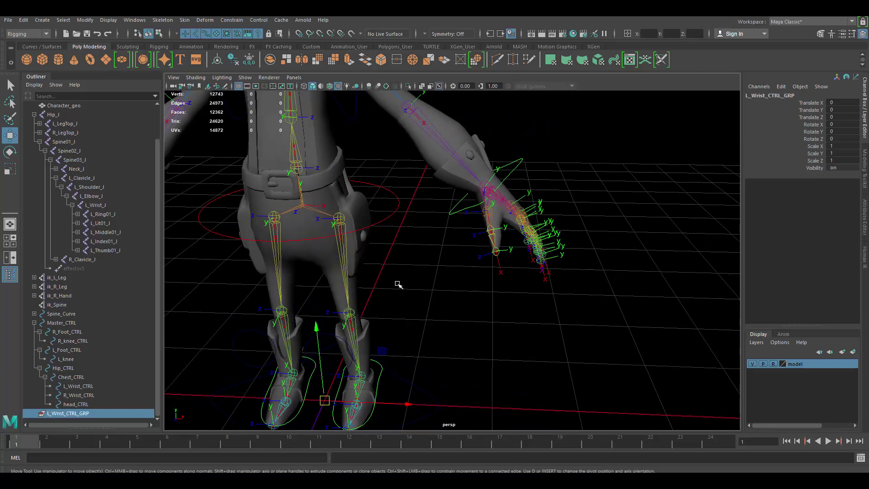
# - Hide the model layer and parent-constrain L_Wrist_CTRL_GRP to the L_Wrist_J joint with Maintain offset off
pyautogui.click(752, 364)
pyautogui.keyDown('alt'); pyautogui.moveTo(449, 324); pyautogui.dragTo(451, 267); pyautogui.keyUp('alt')
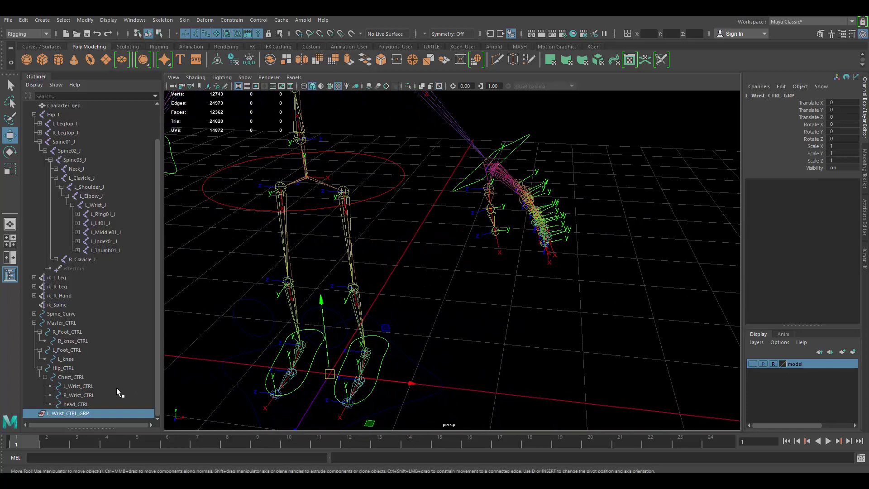
pyautogui.click(491, 160)
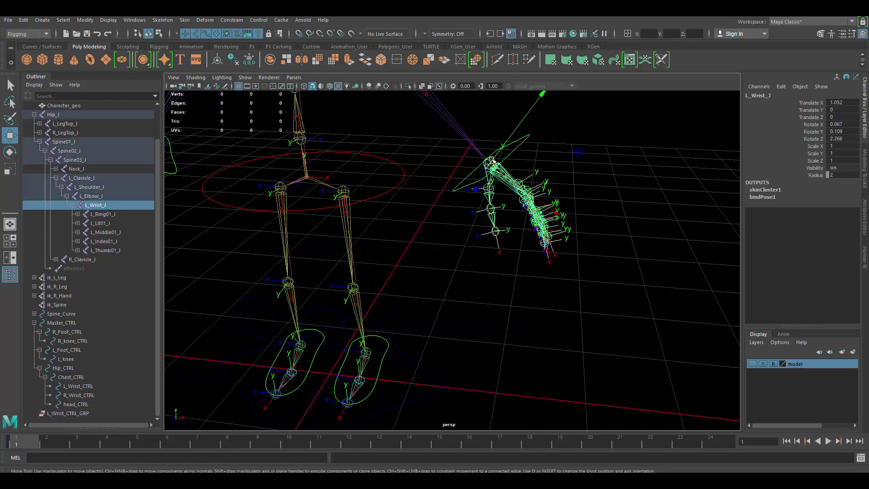
pyautogui.keyDown('ctrl'); pyautogui.click(80, 414); pyautogui.keyUp('ctrl')
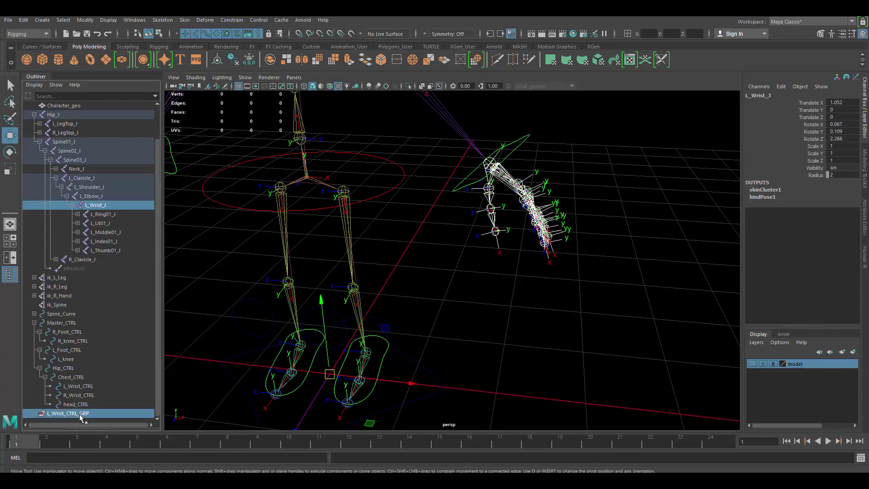
pyautogui.click(235, 19)
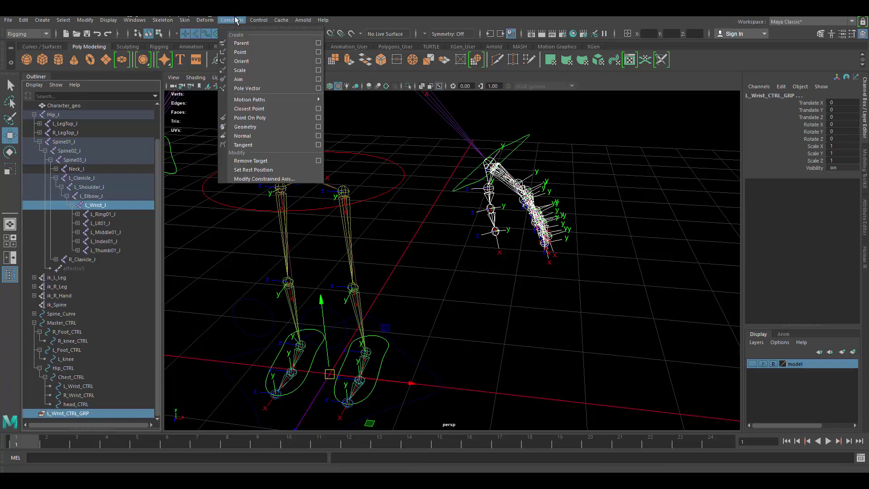
pyautogui.click(320, 43)
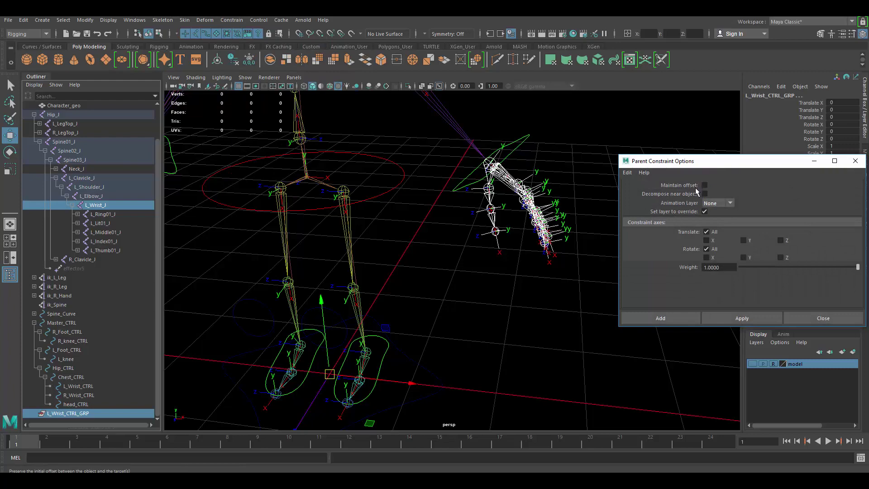
pyautogui.click(732, 318)
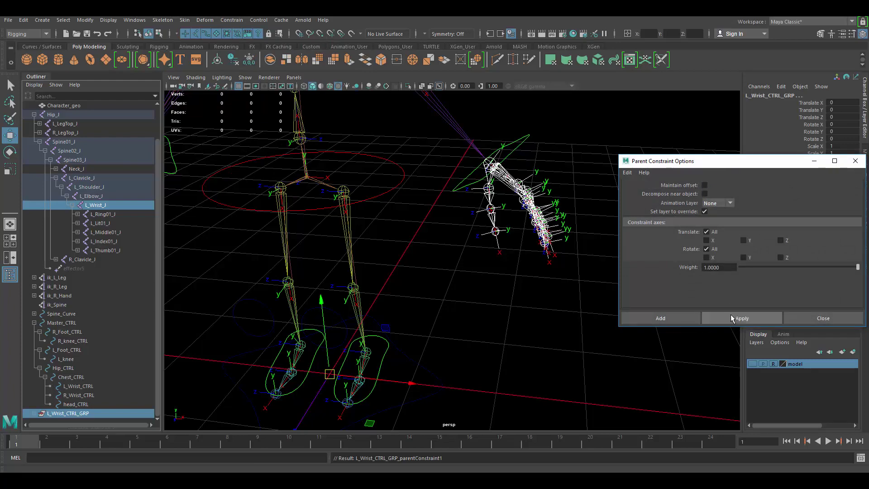
pyautogui.click(806, 313)
# - Compare the pivot position and axis orientation of L_Wrist_CTRL_GRP with those of the L_Wrist_J joint
pyautogui.keyDown('alt'); pyautogui.moveTo(504, 159); pyautogui.dragTo(461, 246, button='middle'); pyautogui.keyUp('alt')
pyautogui.keyDown('alt'); pyautogui.moveTo(461, 247); pyautogui.dragTo(652, 301, button='right'); pyautogui.keyUp('alt')
pyautogui.keyDown('alt'); pyautogui.moveTo(524, 248); pyautogui.dragTo(529, 245); pyautogui.keyUp('alt')
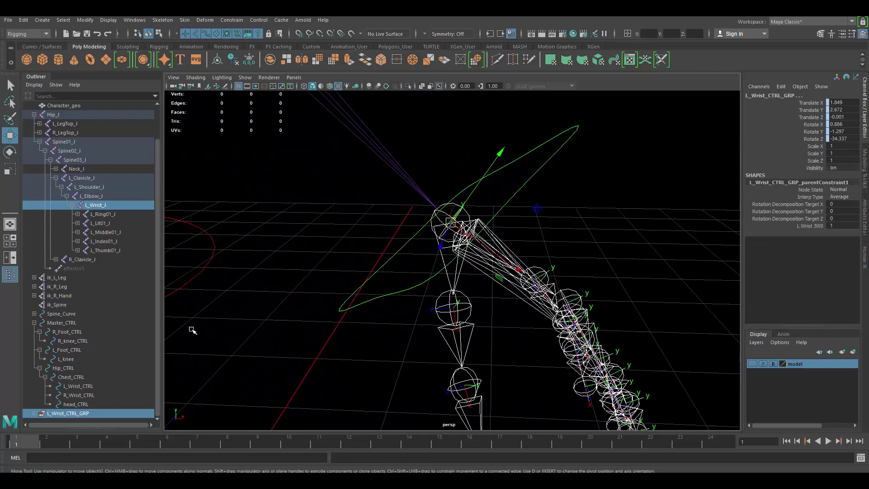
pyautogui.click(81, 413)
pyautogui.keyDown('alt'); pyautogui.moveTo(513, 220); pyautogui.dragTo(578, 244, button='right'); pyautogui.keyUp('alt')
pyautogui.keyDown('alt'); pyautogui.moveTo(492, 231); pyautogui.dragTo(430, 194); pyautogui.keyUp('alt')
pyautogui.click(458, 209)
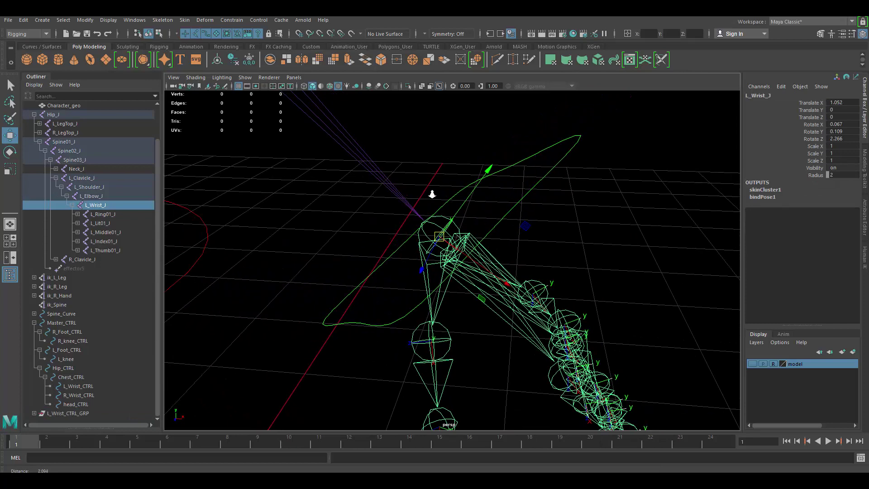
# - Delete the parent constraint node inside L_Wrist_CTRL_GRP
pyautogui.click(63, 414)
pyautogui.click(34, 413)
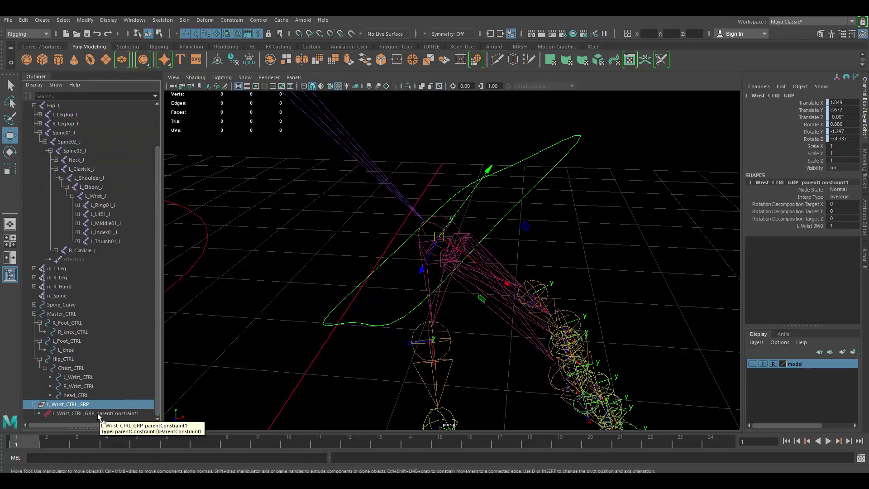
pyautogui.click(97, 413)
pyautogui.press('Delete')
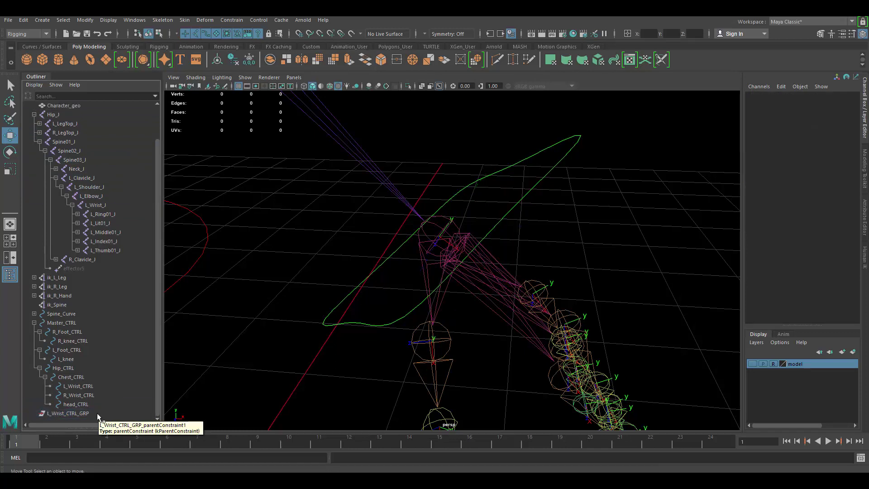
pyautogui.click(84, 413)
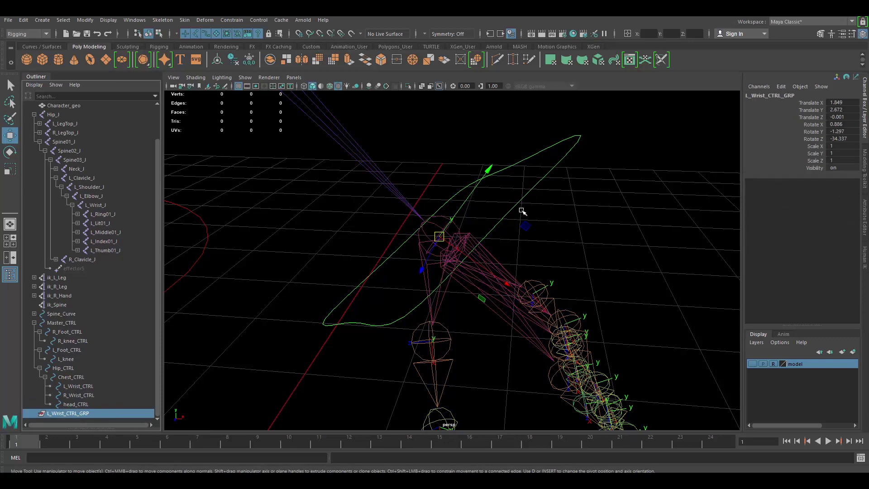
# - Move L_Wrist_CTRL out of Chest_CTRL and parent it under L_Wrist_CTRL_GRP
pyautogui.keyDown('alt'); pyautogui.moveTo(520, 210); pyautogui.dragTo(485, 238); pyautogui.keyUp('alt')
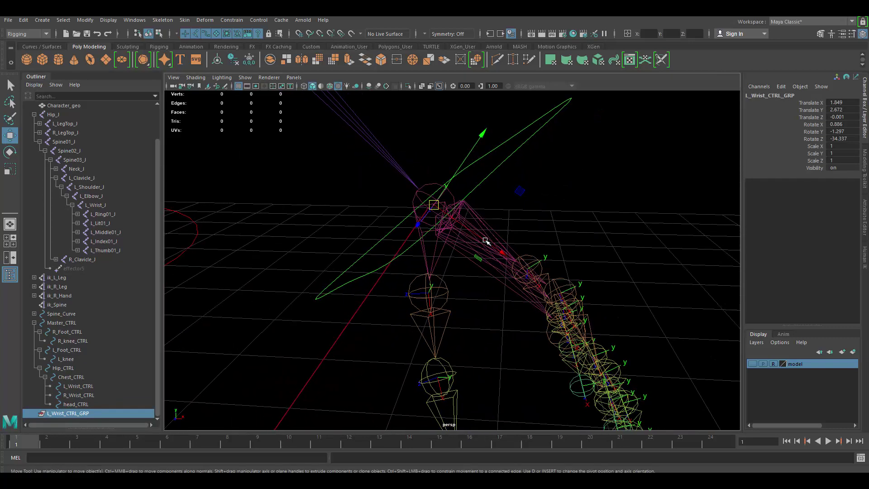
pyautogui.click(557, 109)
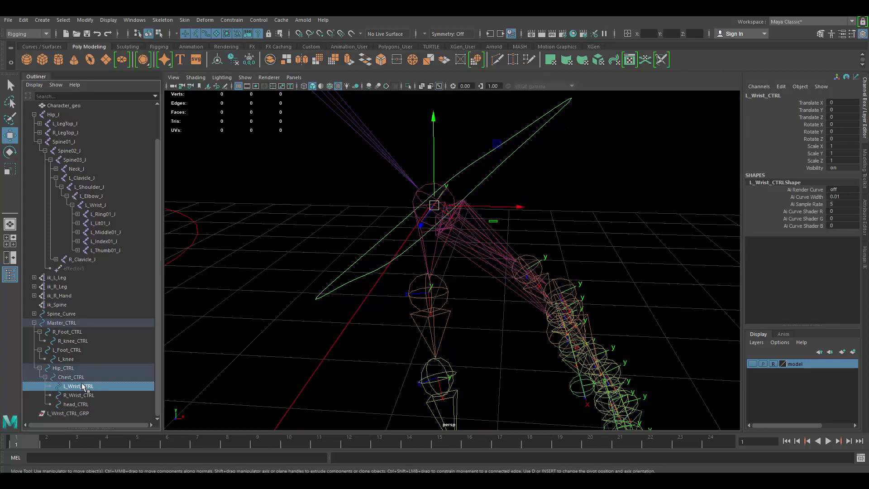
pyautogui.moveTo(82, 386); pyautogui.dragTo(66, 413)
pyautogui.moveTo(65, 415); pyautogui.dragTo(65, 414, button='middle')
pyautogui.click(77, 407)
pyautogui.click(77, 415)
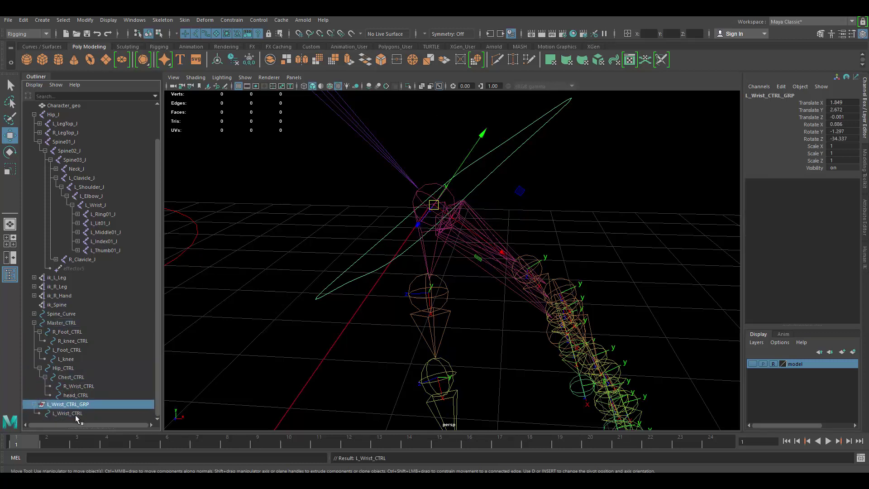
# - Freeze the transformations of L_Wrist_CTRL inside its new parent group
pyautogui.keyDown('alt'); pyautogui.moveTo(582, 225); pyautogui.dragTo(522, 218); pyautogui.keyUp('alt')
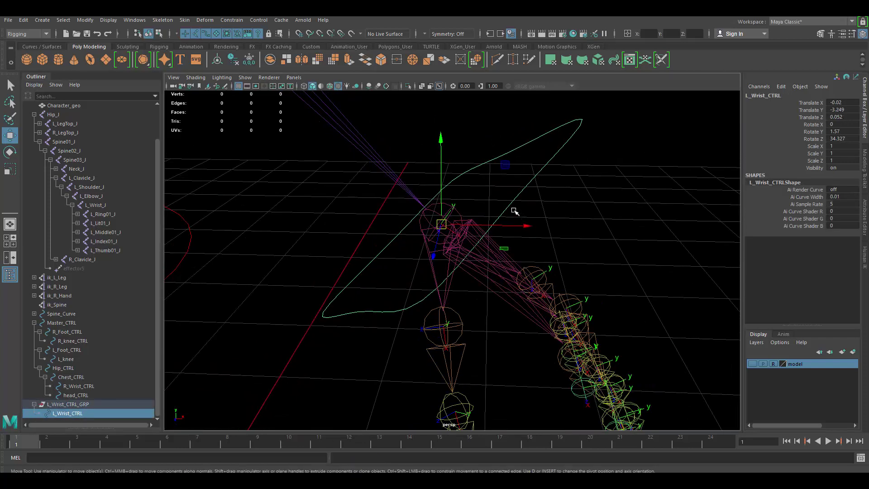
pyautogui.click(85, 20)
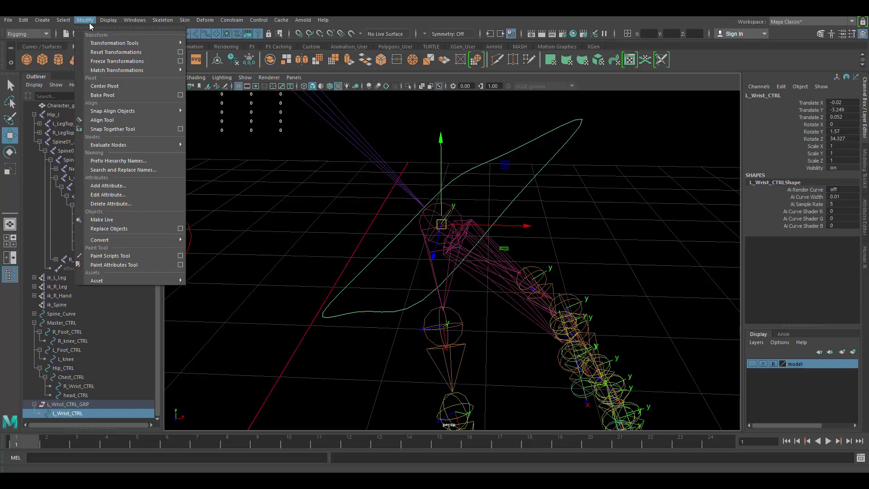
pyautogui.click(117, 62)
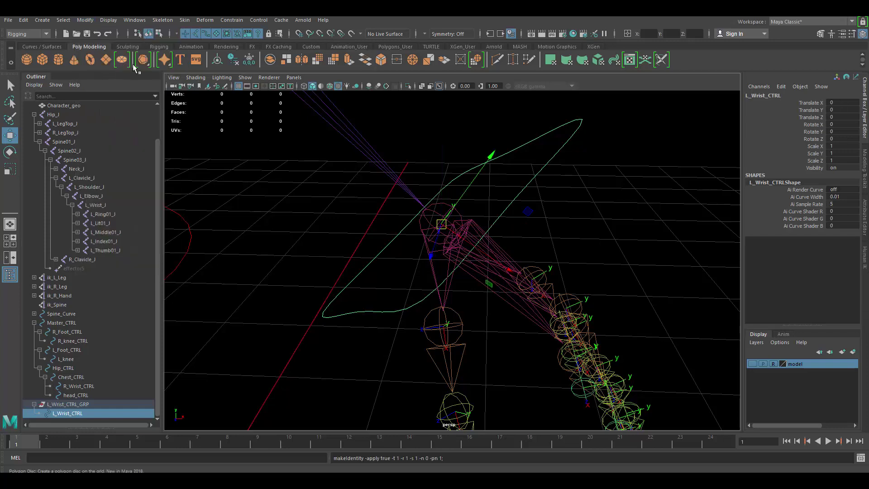
# - Compare the pivot axes and the translate and rotate values of L_Wrist_CTRL with those of L_Wrist_CTRL_GRP
pyautogui.keyDown('alt'); pyautogui.moveTo(592, 186); pyautogui.dragTo(524, 185); pyautogui.keyUp('alt')
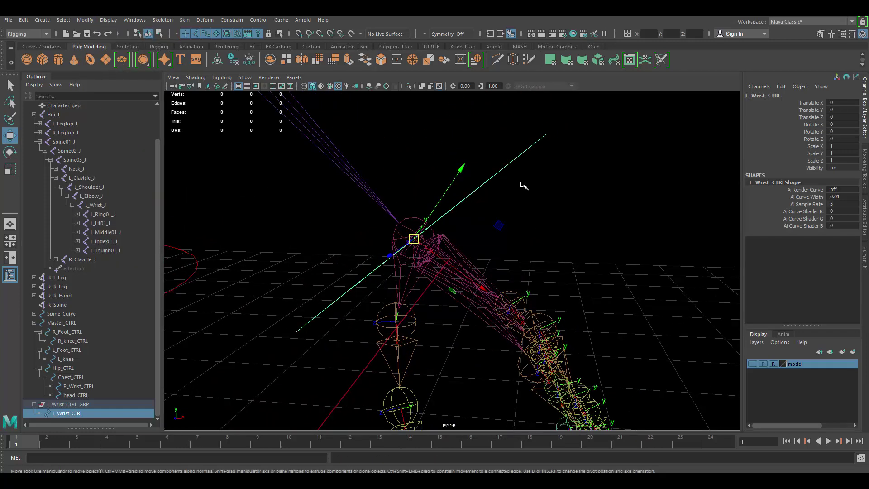
pyautogui.click(412, 217)
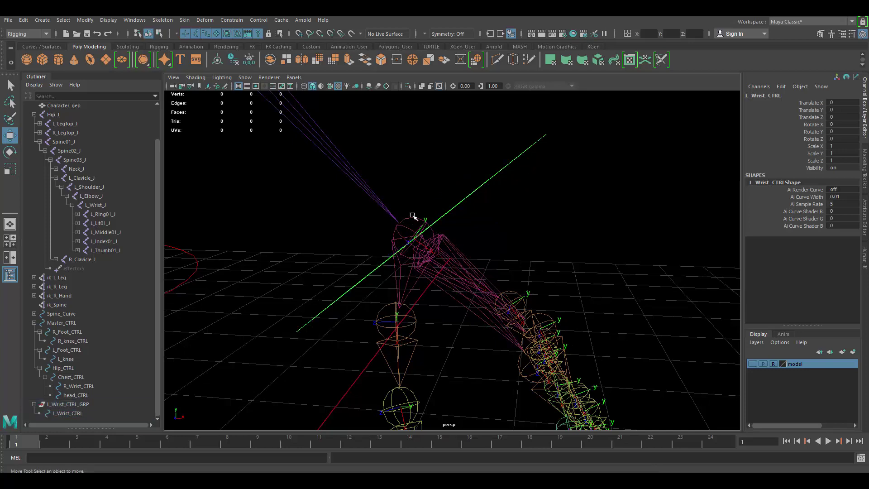
pyautogui.click(412, 219)
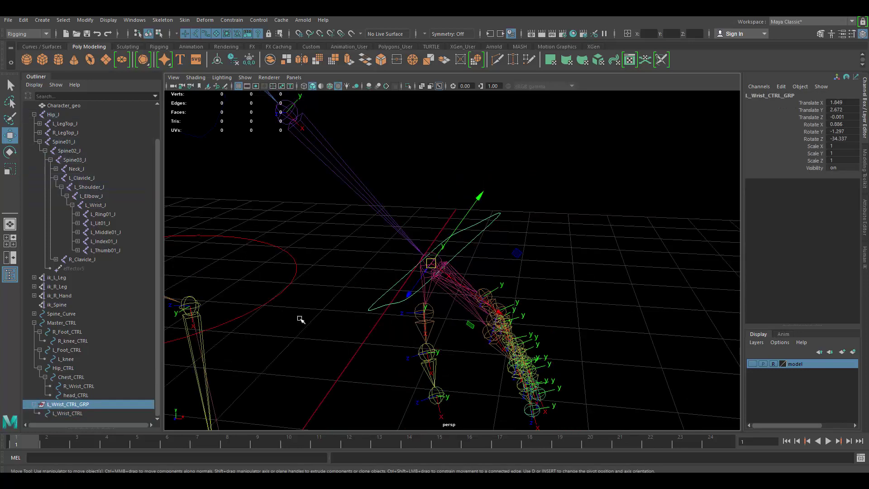
pyautogui.click(81, 412)
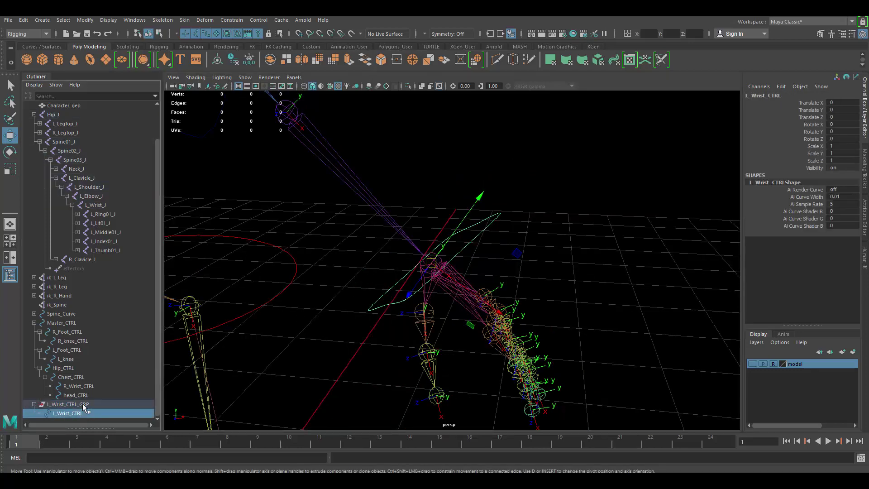
pyautogui.click(83, 404)
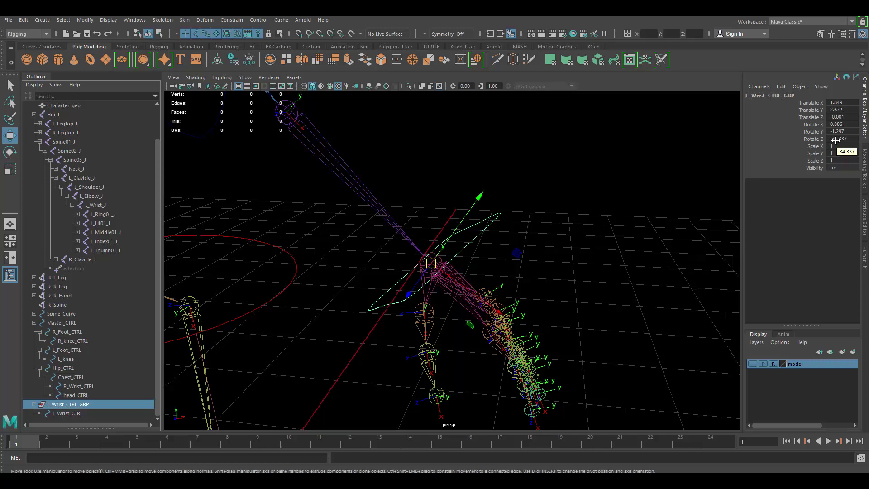
pyautogui.click(82, 413)
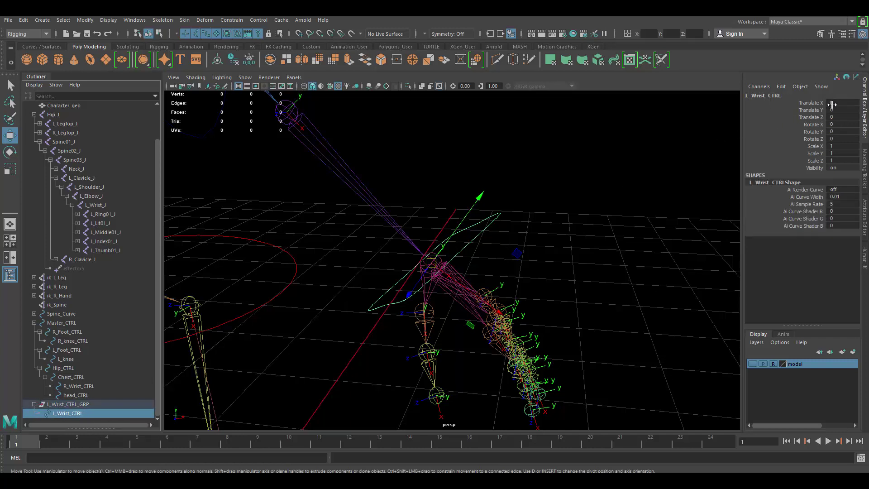
pyautogui.click(91, 406)
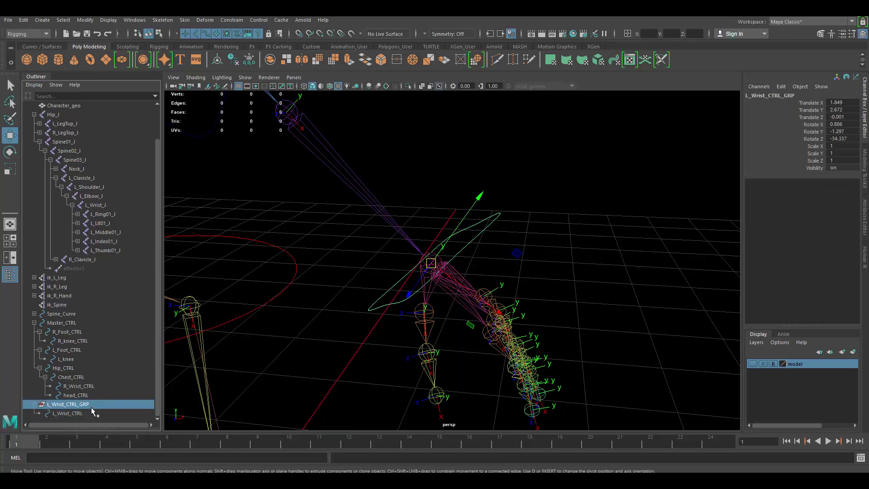
pyautogui.click(85, 412)
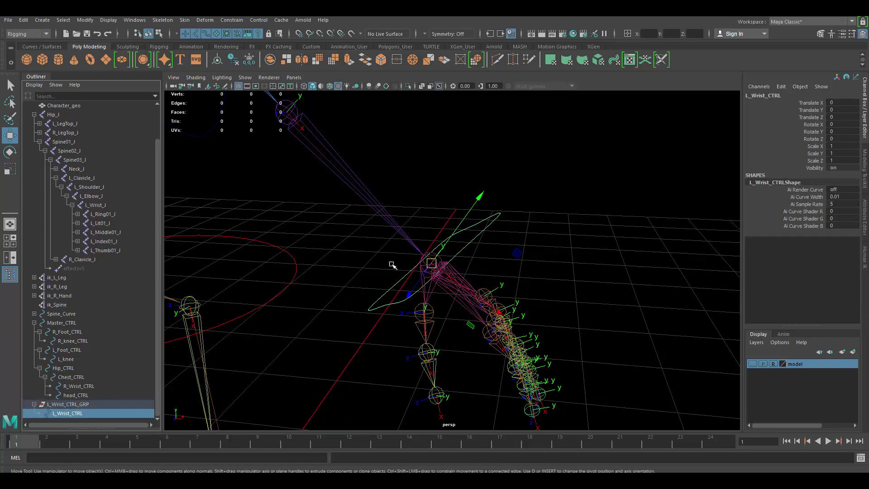
pyautogui.click(79, 405)
pyautogui.click(81, 413)
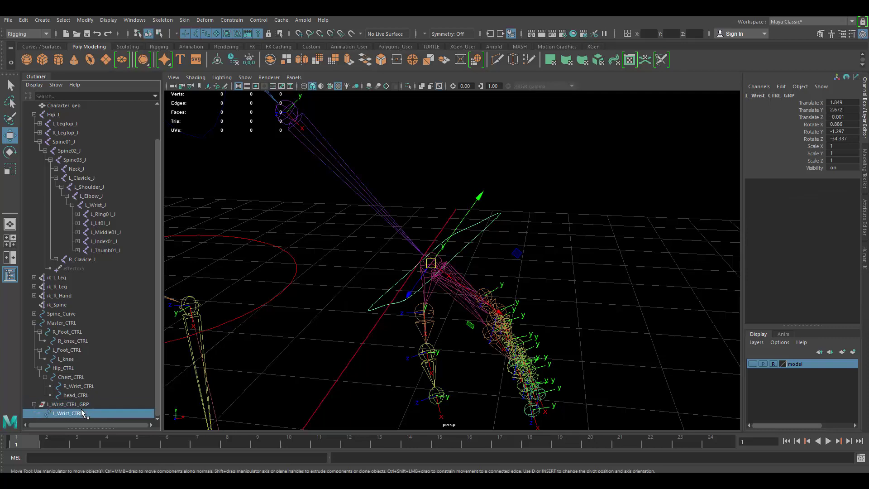
# - Examine up close how the axes of L_Wrist_CTRL line up with the left wrist joint
pyautogui.keyDown('alt'); pyautogui.moveTo(428, 188); pyautogui.dragTo(416, 211, button='middle'); pyautogui.keyUp('alt')
pyautogui.keyDown('alt'); pyautogui.moveTo(416, 211); pyautogui.dragTo(427, 242, button='right'); pyautogui.keyUp('alt')
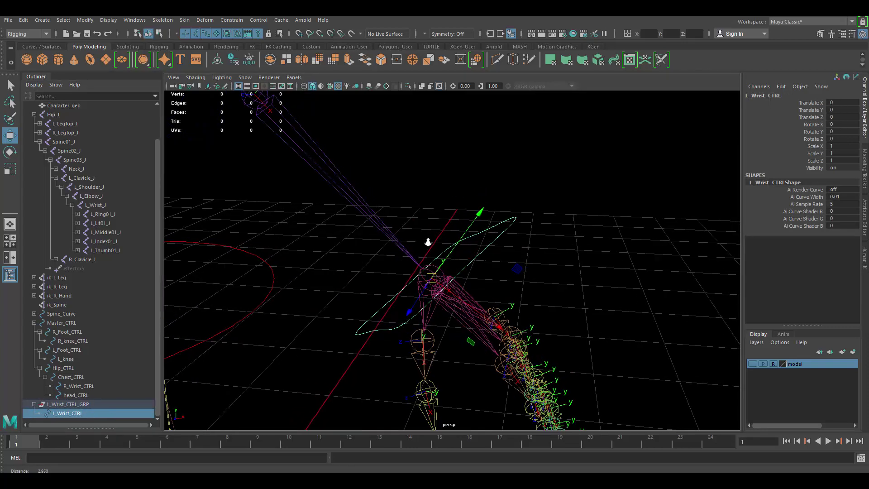
pyautogui.click(425, 212)
pyautogui.click(509, 223)
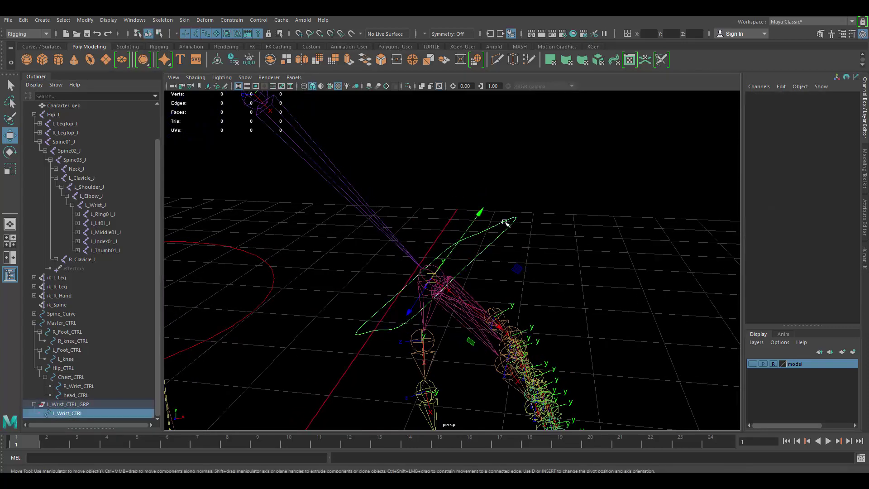
pyautogui.keyDown('alt'); pyautogui.moveTo(390, 240); pyautogui.dragTo(395, 230, button='middle'); pyautogui.keyUp('alt')
pyautogui.keyDown('alt'); pyautogui.moveTo(396, 229); pyautogui.dragTo(424, 235, button='right'); pyautogui.keyUp('alt')
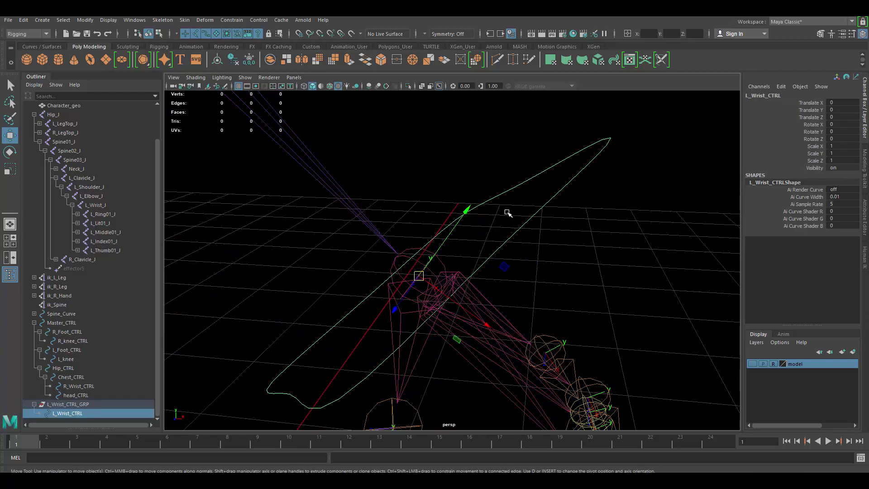
pyautogui.click(413, 251)
pyautogui.keyDown('alt'); pyautogui.moveTo(510, 237); pyautogui.dragTo(525, 199, button='right'); pyautogui.keyUp('alt')
# - Parent-constrain the L_Wrist_J joint to L_Wrist_CTRL with Maintain offset on, and reselect the wrist control
pyautogui.click(577, 155)
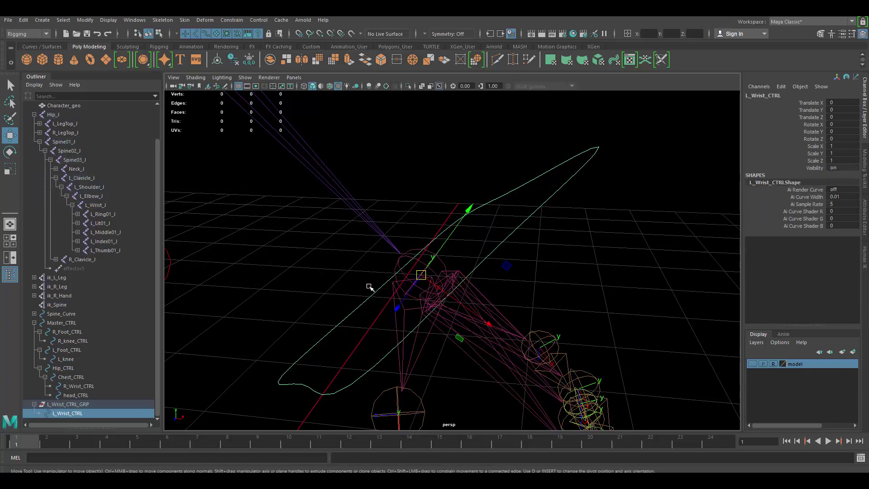
pyautogui.keyDown('shift'); pyautogui.click(402, 256); pyautogui.keyUp('shift')
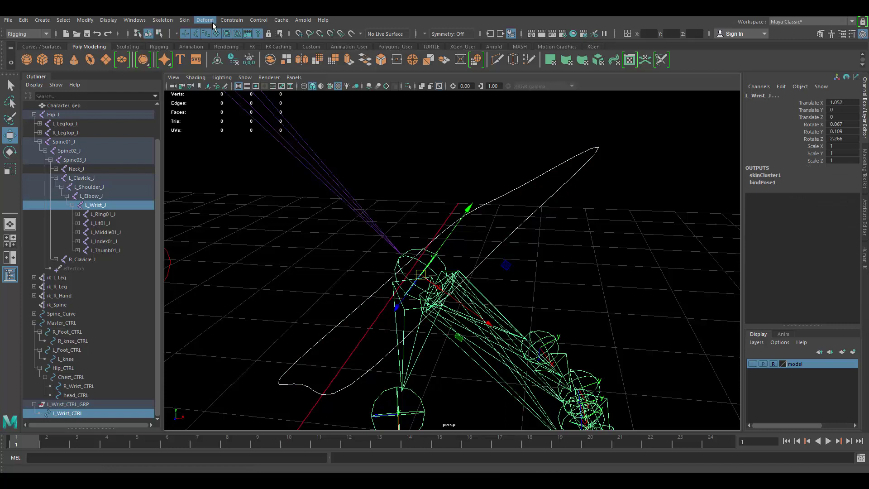
pyautogui.click(239, 21)
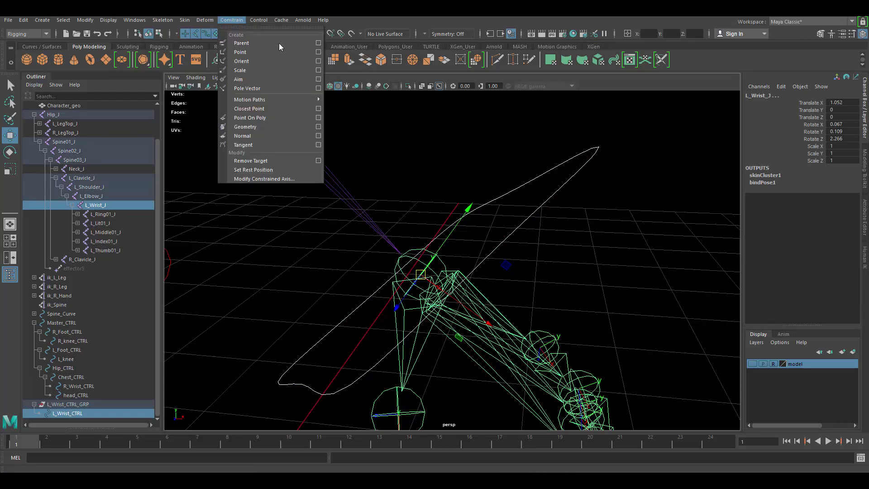
pyautogui.click(319, 43)
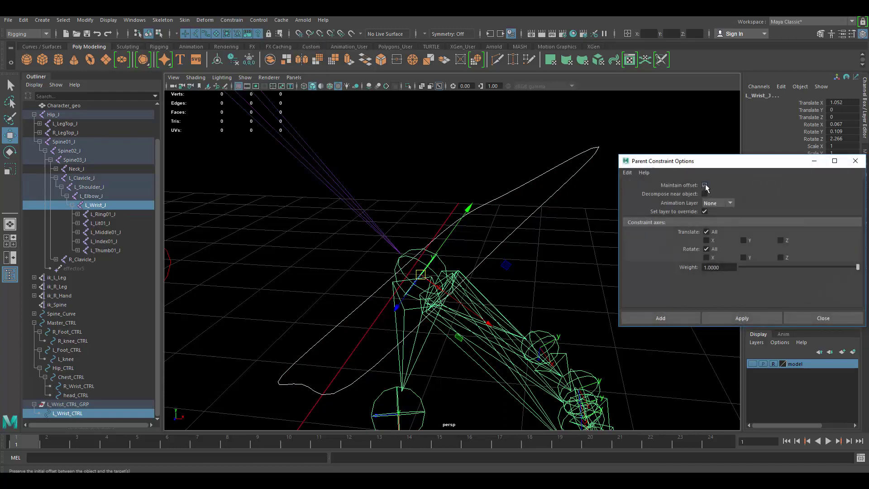
pyautogui.click(743, 318)
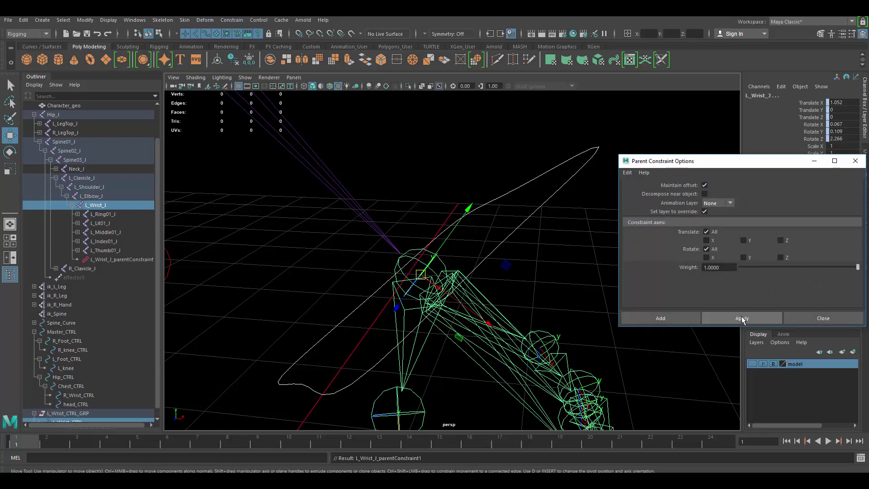
pyautogui.click(810, 318)
pyautogui.click(569, 161)
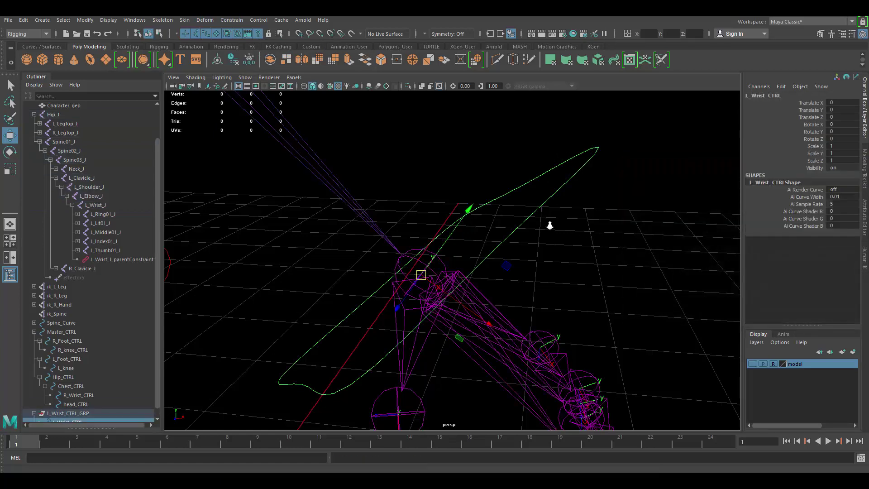
# - Show the model layer and test how rotating and moving L_Wrist_CTRL drives the left hand, undoing the test rotation
pyautogui.click(752, 363)
pyautogui.press('e')
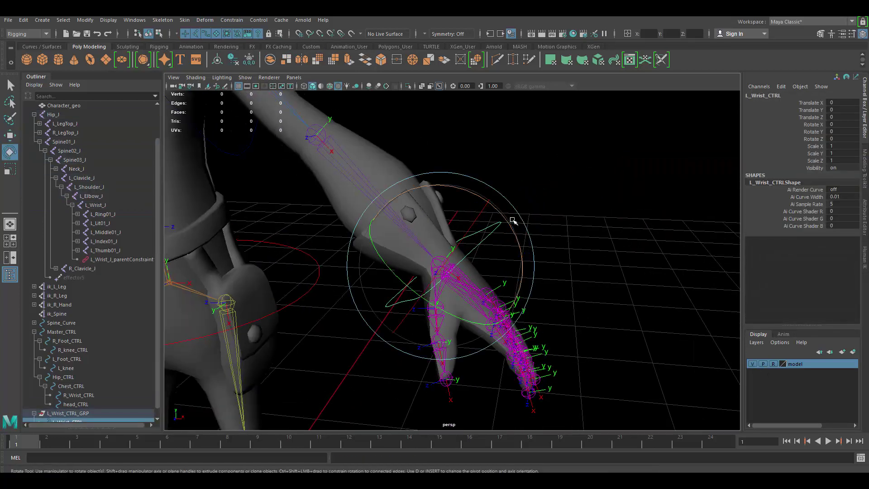
pyautogui.moveTo(506, 218); pyautogui.dragTo(557, 240)
pyautogui.hotkey('ctrl', 'z')
pyautogui.scroll(-5, 504, 217)
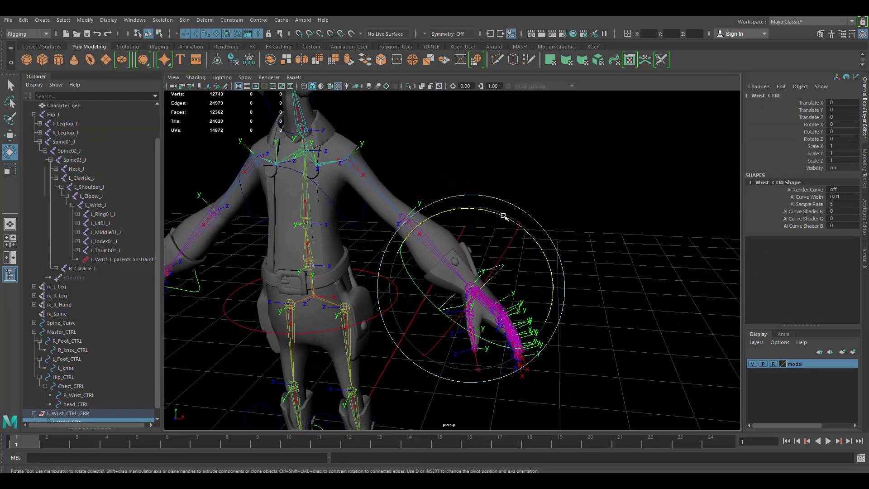
pyautogui.press('w')
pyautogui.moveTo(470, 287); pyautogui.dragTo(437, 271)
pyautogui.click(558, 208)
pyautogui.scroll(4, 471, 243)
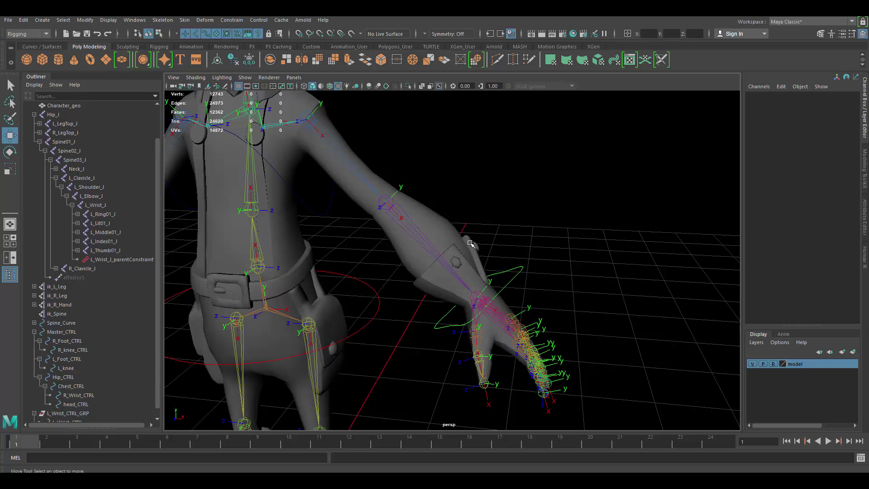
# - Collapse L_Wrist_CTRL_GRP in the Outliner, inspect Hip_CTRL in the control hierarchy, and leave nothing selected
pyautogui.scroll(-1, 63, 384)
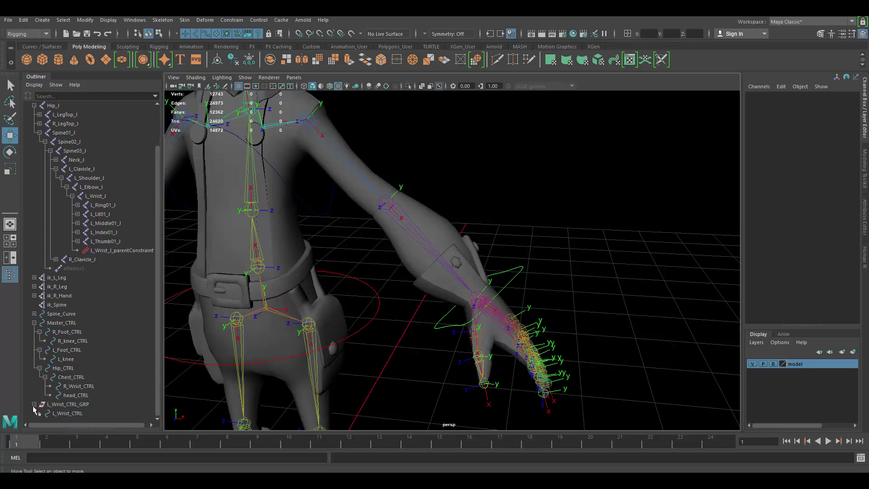
pyautogui.click(34, 405)
pyautogui.click(64, 377)
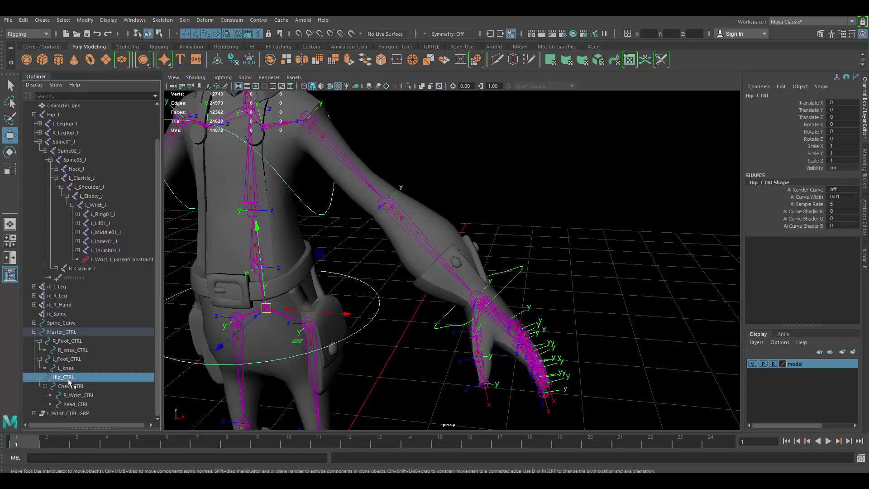
pyautogui.click(565, 203)
pyautogui.keyDown('alt'); pyautogui.moveTo(508, 255); pyautogui.dragTo(569, 227, button='middle'); pyautogui.keyUp('alt')
pyautogui.keyDown('alt'); pyautogui.moveTo(568, 227); pyautogui.dragTo(483, 206, button='right'); pyautogui.keyUp('alt')
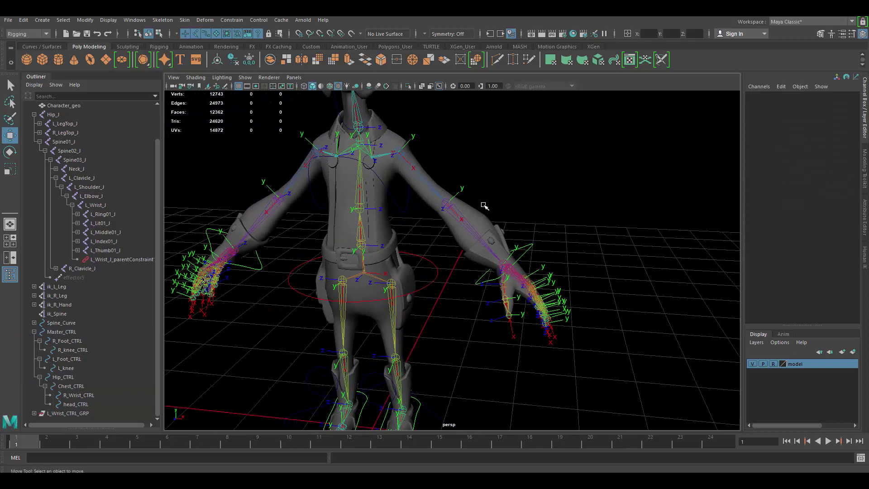
pyautogui.keyDown('alt'); pyautogui.moveTo(483, 205); pyautogui.dragTo(513, 204, button='middle'); pyautogui.keyUp('alt')
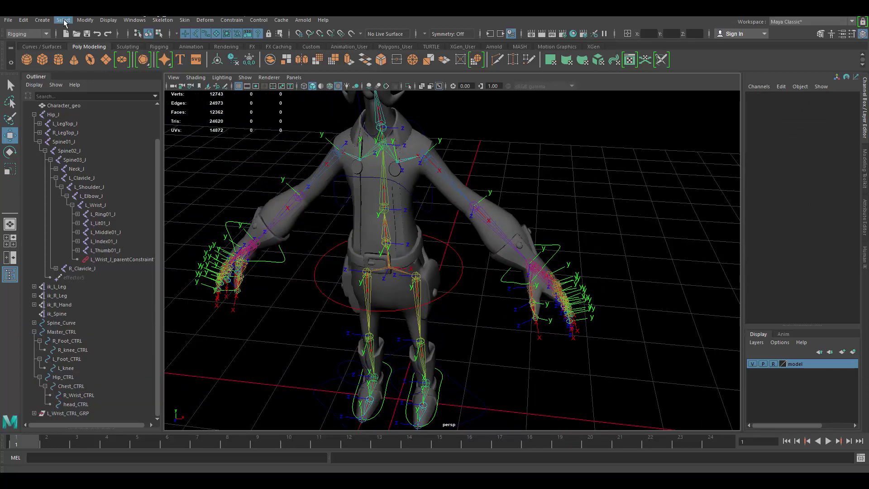
# - Create a NURBS circle and raise it to the character's waist, at about 3.03 in Y
pyautogui.click(42, 19)
pyautogui.moveTo(71, 47)
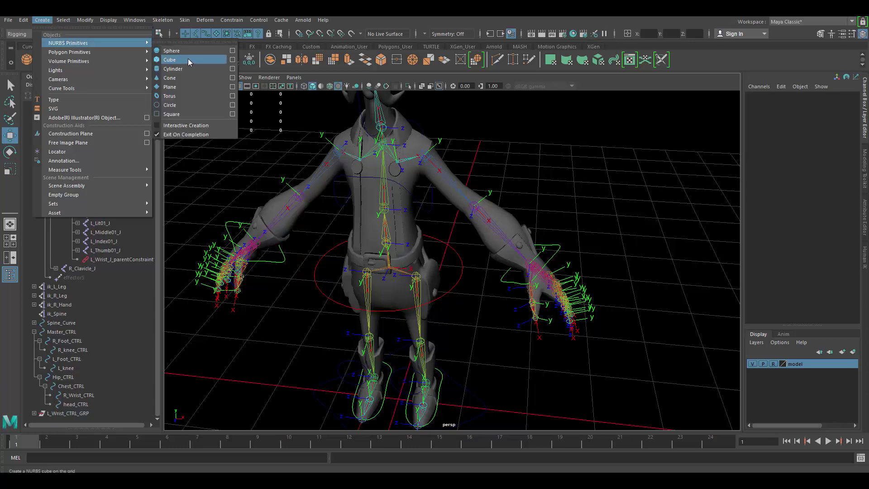
pyautogui.click(180, 105)
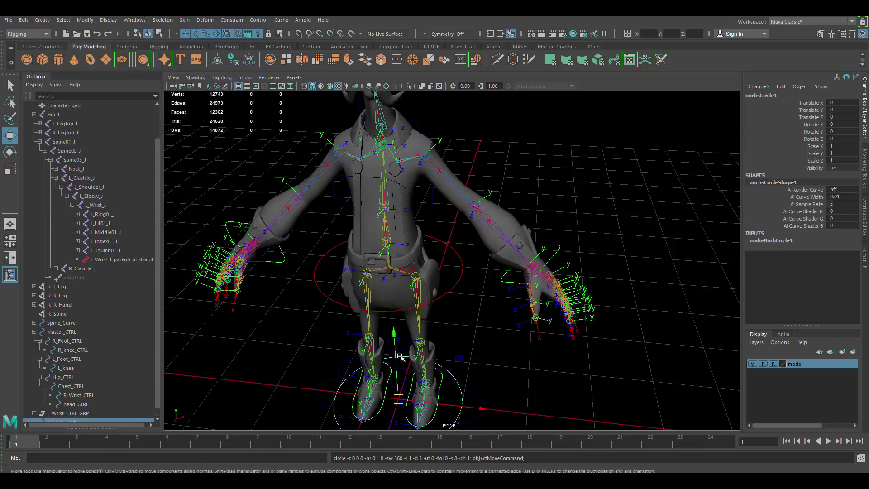
pyautogui.moveTo(393, 333); pyautogui.dragTo(407, 161)
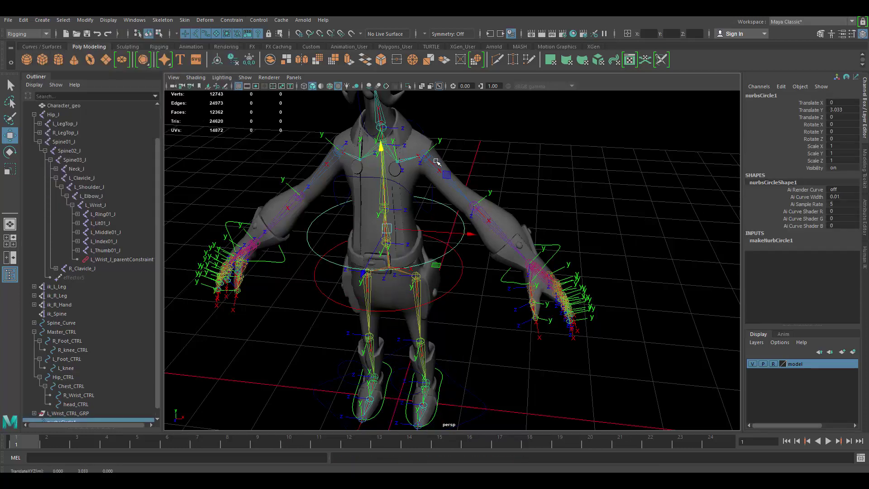
pyautogui.keyDown('alt'); pyautogui.moveTo(473, 204); pyautogui.dragTo(447, 249, button='middle'); pyautogui.keyUp('alt')
pyautogui.keyDown('alt'); pyautogui.moveTo(446, 249); pyautogui.dragTo(503, 230, button='right'); pyautogui.keyUp('alt')
pyautogui.keyDown('alt'); pyautogui.moveTo(503, 230); pyautogui.dragTo(483, 248, button='middle'); pyautogui.keyUp('alt')
pyautogui.keyDown('alt'); pyautogui.moveTo(483, 247); pyautogui.dragTo(488, 266, button='right'); pyautogui.keyUp('alt')
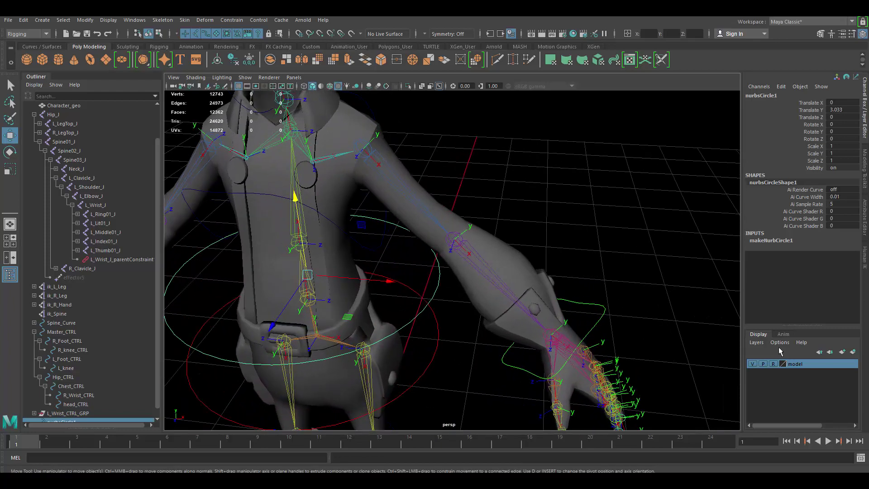
# - Hide the model layer and snap the new circle onto the spine joint above it, at 3.333 in Y and 0.05 in Z
pyautogui.click(752, 364)
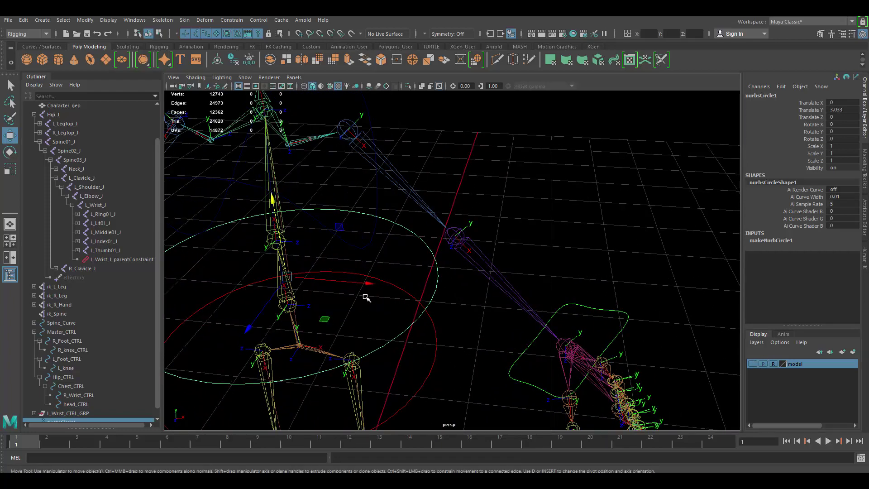
pyautogui.moveTo(286, 277); pyautogui.dragTo(357, 245)
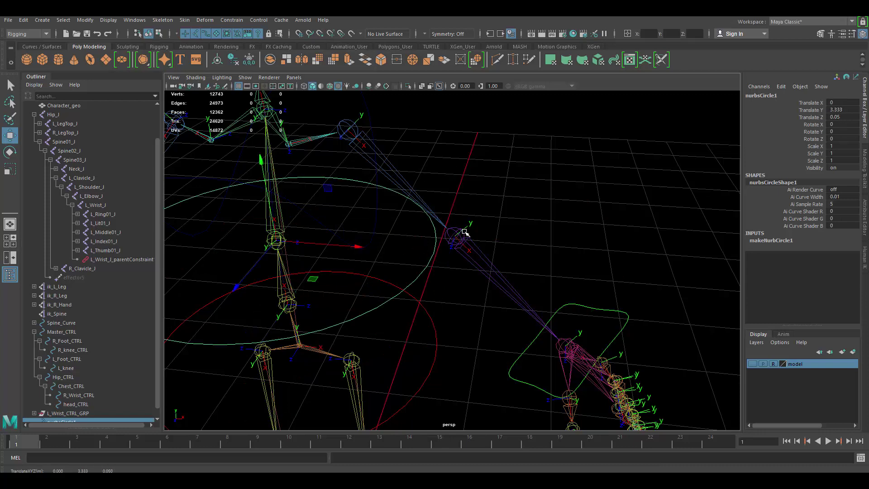
pyautogui.keyDown('alt'); pyautogui.moveTo(417, 231); pyautogui.dragTo(453, 231); pyautogui.keyUp('alt')
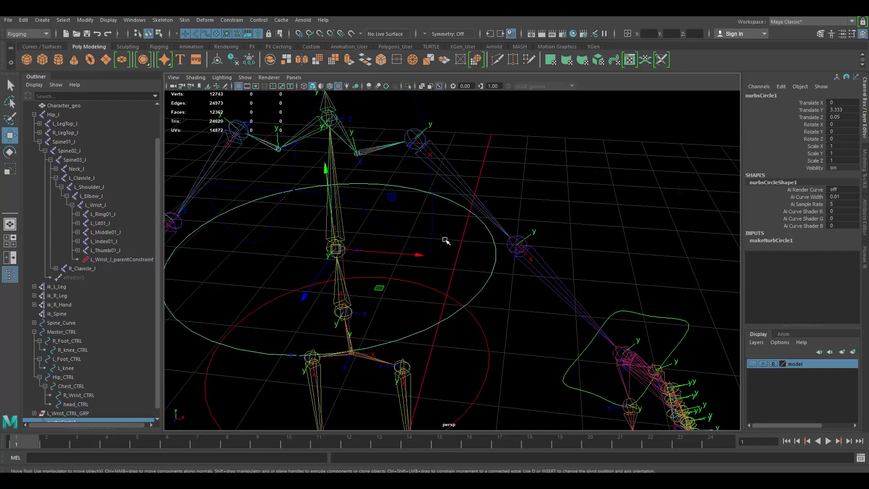
# - Parent-constrain the new circle to the L_Elbow_J joint with Maintain offset off
pyautogui.click(519, 239)
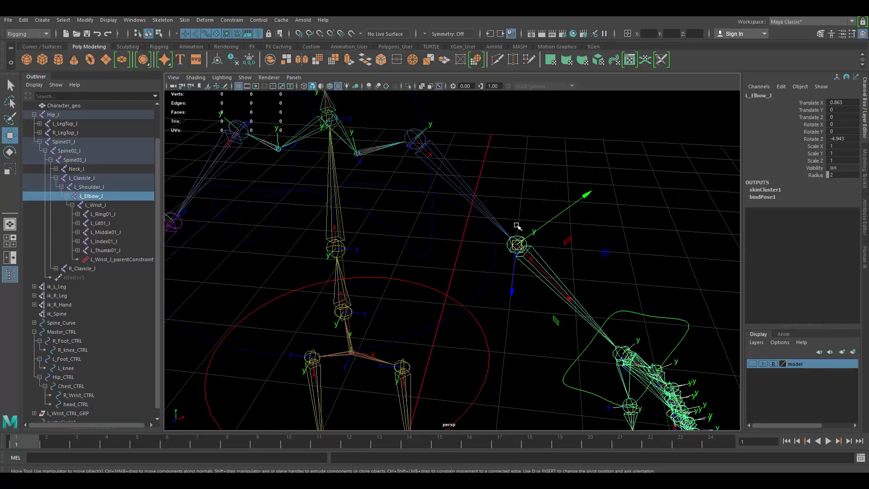
pyautogui.click(497, 274)
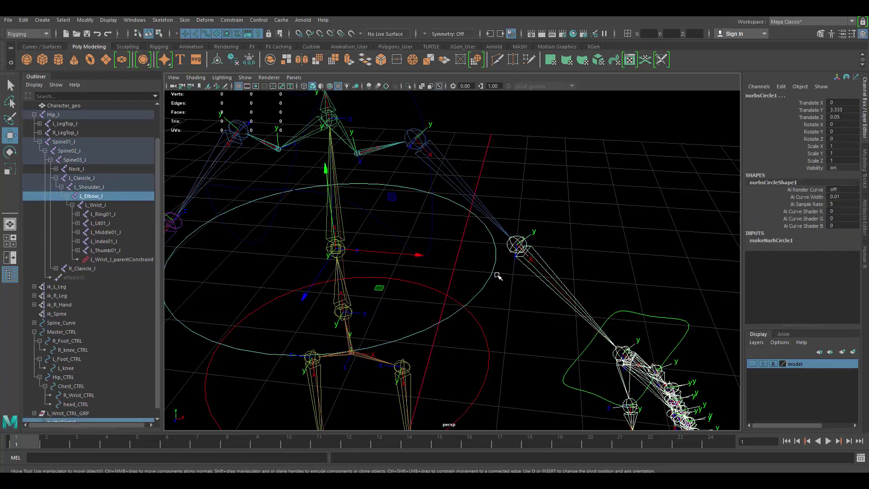
pyautogui.click(231, 20)
pyautogui.click(318, 43)
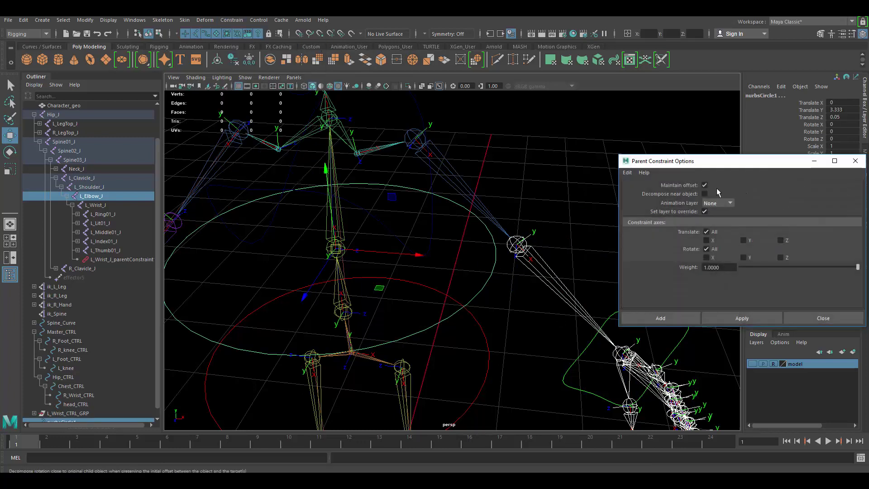
pyautogui.click(742, 318)
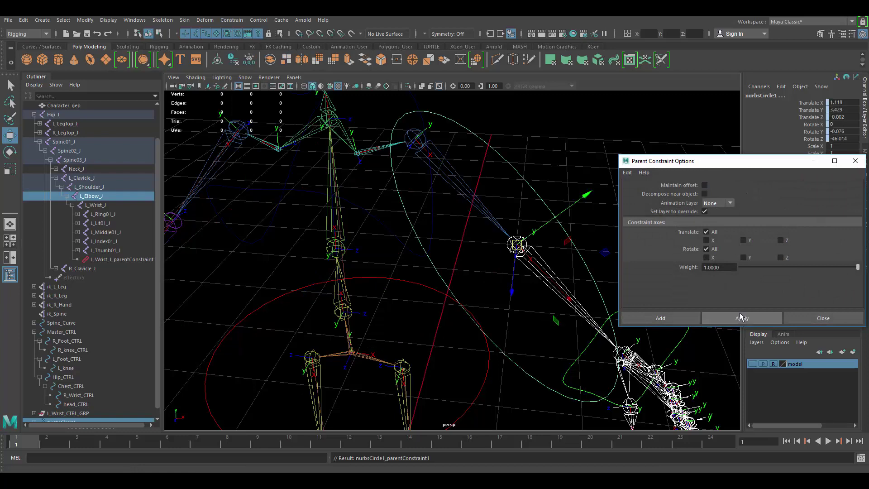
pyautogui.click(823, 318)
# - Scale the elbow circle uniformly to about 0.459
pyautogui.keyDown('alt'); pyautogui.moveTo(658, 226); pyautogui.dragTo(587, 215); pyautogui.keyUp('alt')
pyautogui.click(545, 188)
pyautogui.press('r')
pyautogui.moveTo(491, 253); pyautogui.dragTo(342, 175)
pyautogui.keyDown('alt'); pyautogui.moveTo(539, 239); pyautogui.dragTo(454, 197); pyautogui.keyUp('alt')
# - Rotate the elbow circle to about 53.5 in Z so it encircles the arm, and show the model layer
pyautogui.press('e')
pyautogui.click(752, 364)
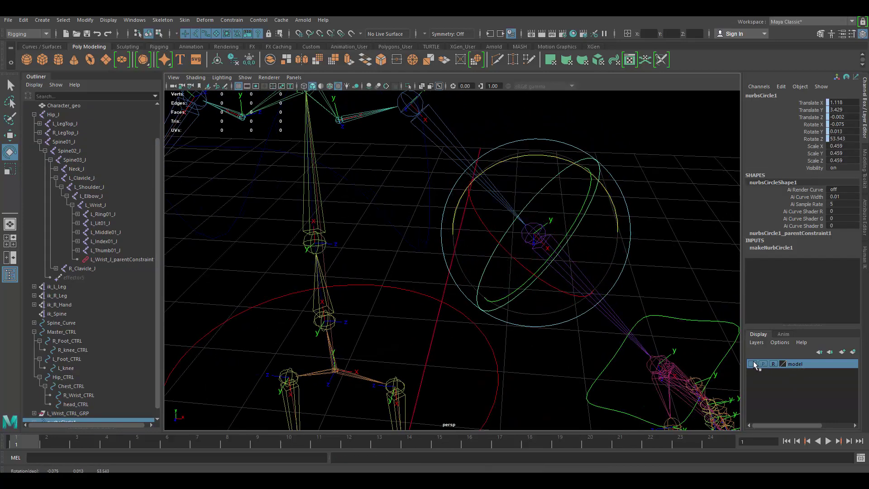
pyautogui.moveTo(557, 246)
pyautogui.keyDown('alt'); pyautogui.mouseDown()
pyautogui.moveTo(573, 247)
pyautogui.moveTo(541, 246)
pyautogui.mouseUp(); pyautogui.keyUp('alt')
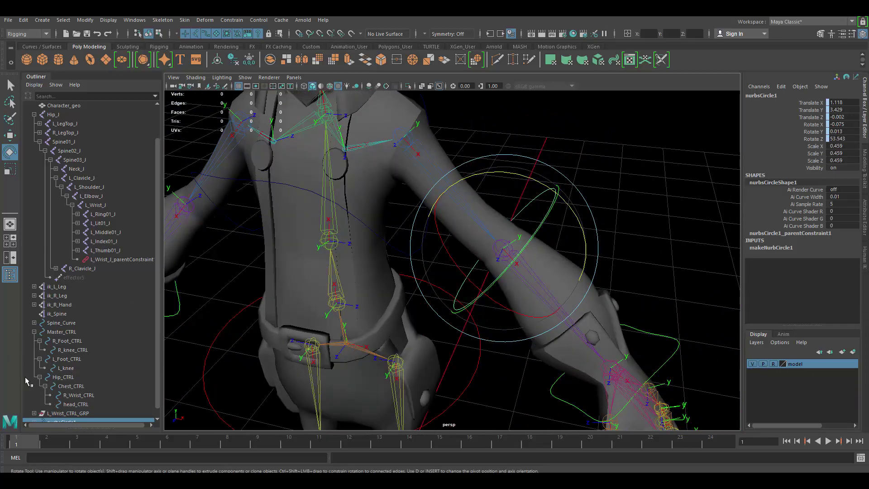
# - Delete the parent constraint under nurbsCircle1
pyautogui.scroll(-1, 66, 392)
pyautogui.click(34, 413)
pyautogui.scroll(-1, 76, 403)
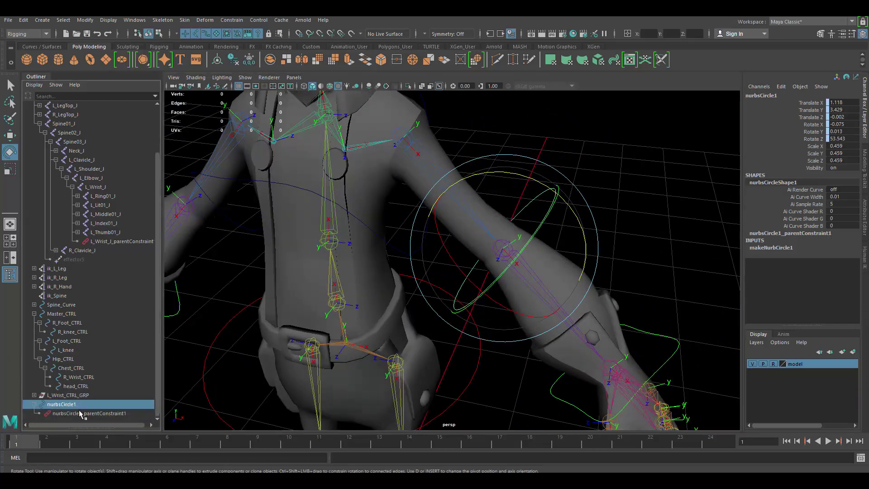
pyautogui.click(80, 413)
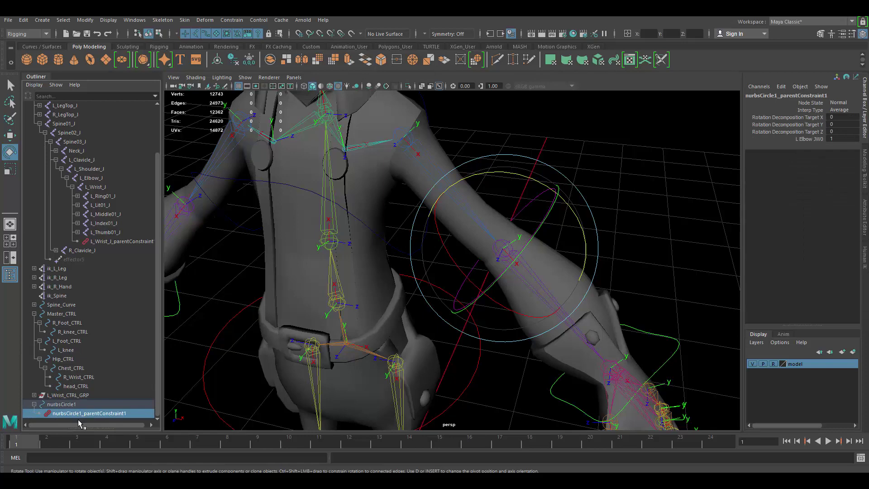
pyautogui.press('Delete')
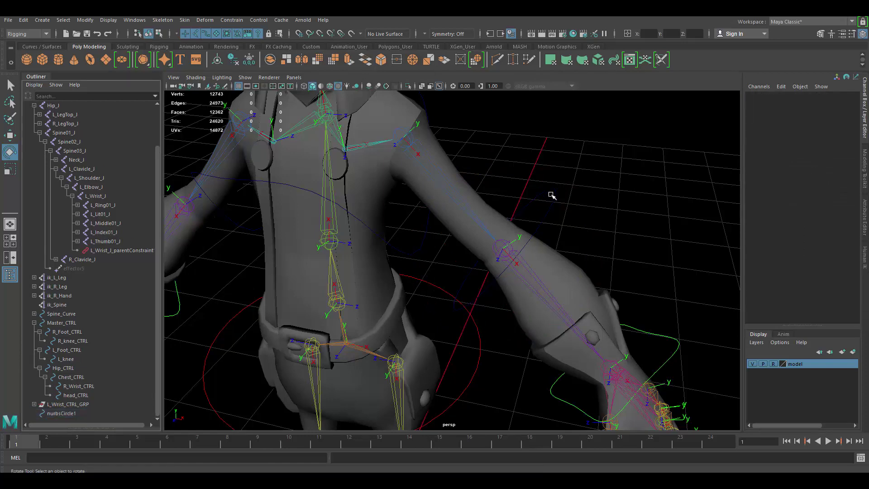
# - Duplicate the elbow circle and move the copy up the arm near the left shoulder, to about X 0.494, Y 3.89
pyautogui.moveTo(553, 178); pyautogui.dragTo(566, 209)
pyautogui.keyDown('alt'); pyautogui.moveTo(599, 259); pyautogui.dragTo(600, 227); pyautogui.keyUp('alt')
pyautogui.press('w')
pyautogui.keyDown('alt'); pyautogui.moveTo(595, 184); pyautogui.dragTo(591, 239, button='middle'); pyautogui.keyUp('alt')
pyautogui.keyDown('alt'); pyautogui.moveTo(591, 239); pyautogui.dragTo(571, 228); pyautogui.keyUp('alt')
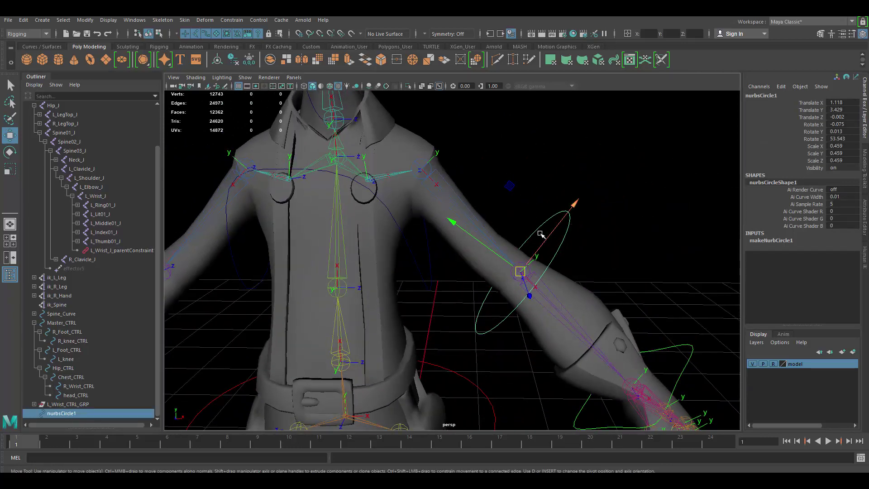
pyautogui.hotkey('ctrl', 'd')
pyautogui.moveTo(451, 223); pyautogui.dragTo(403, 155)
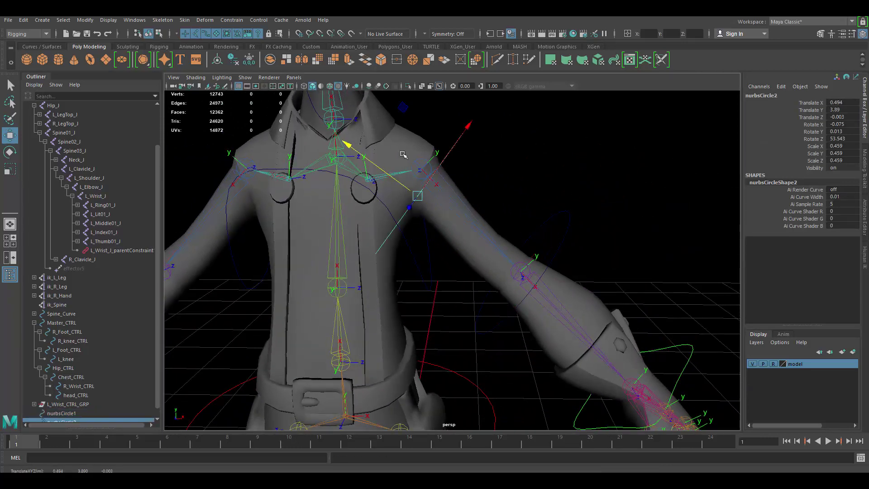
pyautogui.keyDown('alt'); pyautogui.moveTo(453, 195); pyautogui.dragTo(481, 221); pyautogui.keyUp('alt')
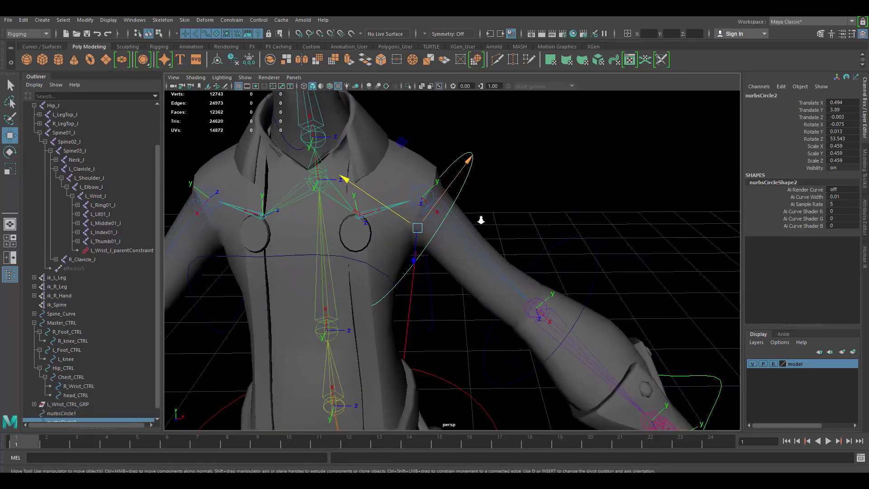
# - Parent-constrain the duplicated circle to the L_Shoulder_J joint and clear the selection
pyautogui.click(422, 187)
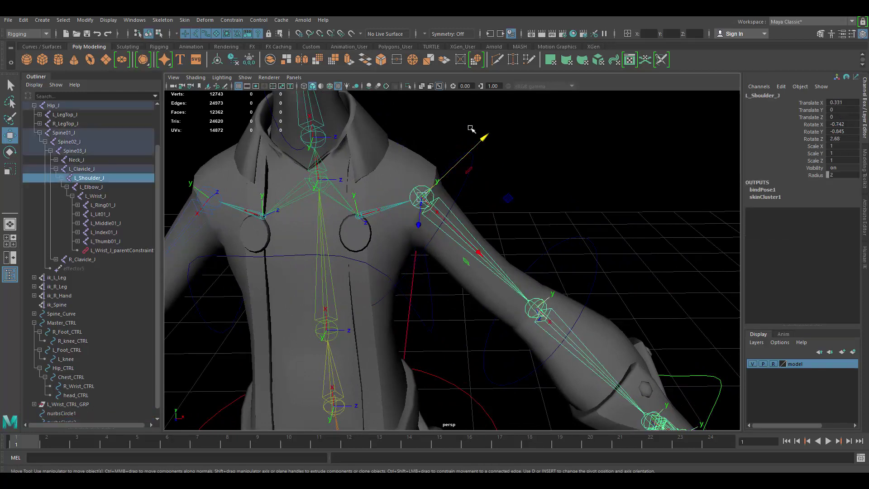
pyautogui.click(480, 155)
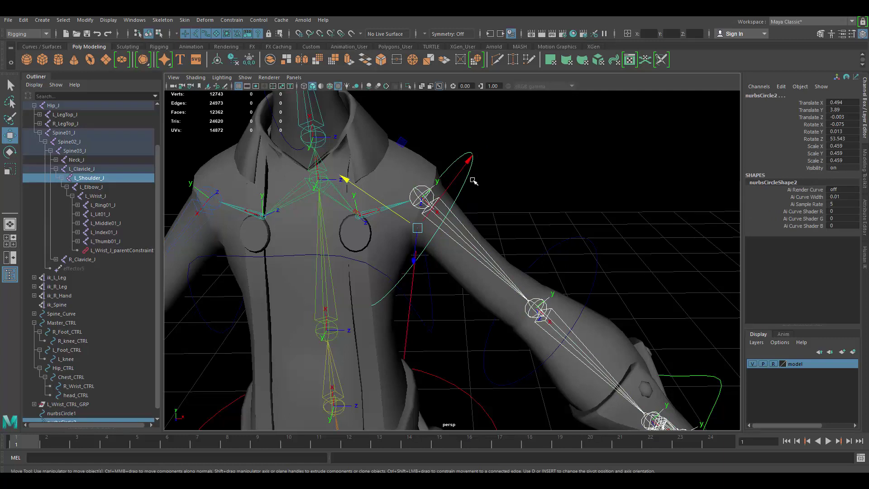
pyautogui.click(235, 20)
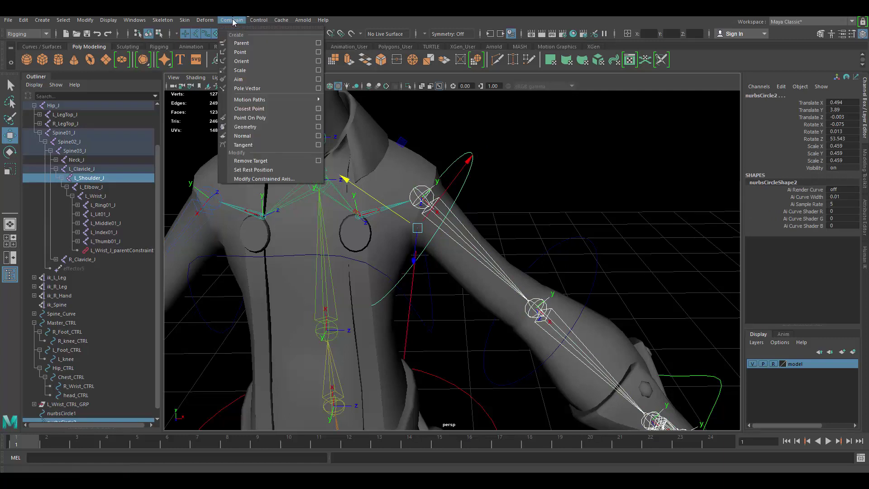
pyautogui.click(270, 39)
pyautogui.click(472, 233)
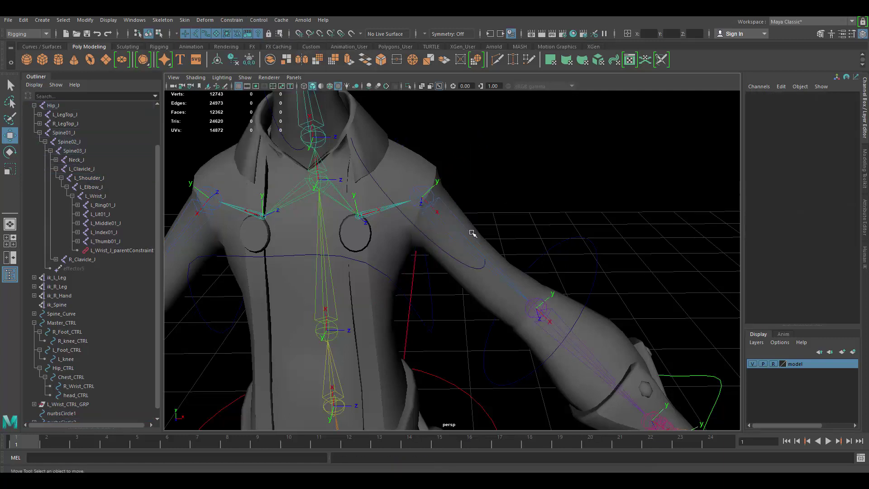
# - Rotate the shoulder circle to about -98.2 in Z so it stands upright around the shoulder
pyautogui.click(420, 232)
pyautogui.press('e')
pyautogui.moveTo(493, 156); pyautogui.dragTo(497, 233)
pyautogui.press('w')
# - Delete the parent constraint under nurbsCircle2
pyautogui.scroll(-1, 35, 416)
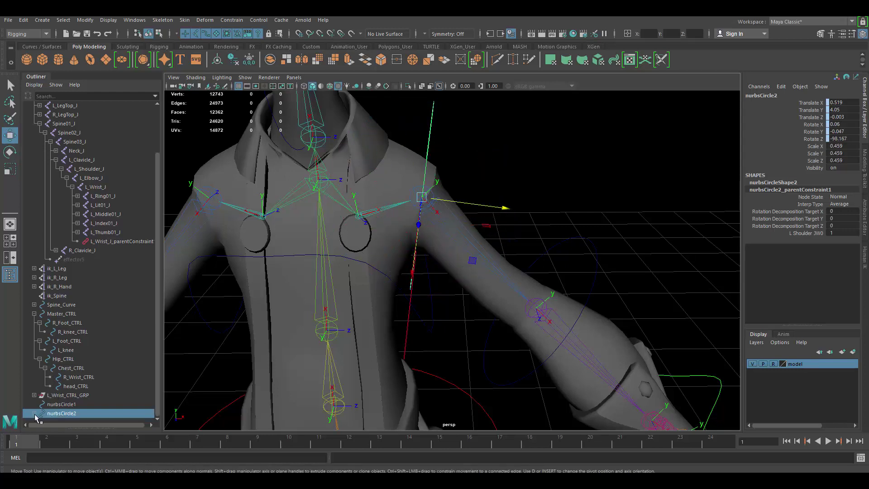
pyautogui.click(34, 413)
pyautogui.scroll(-1, 113, 395)
pyautogui.click(91, 413)
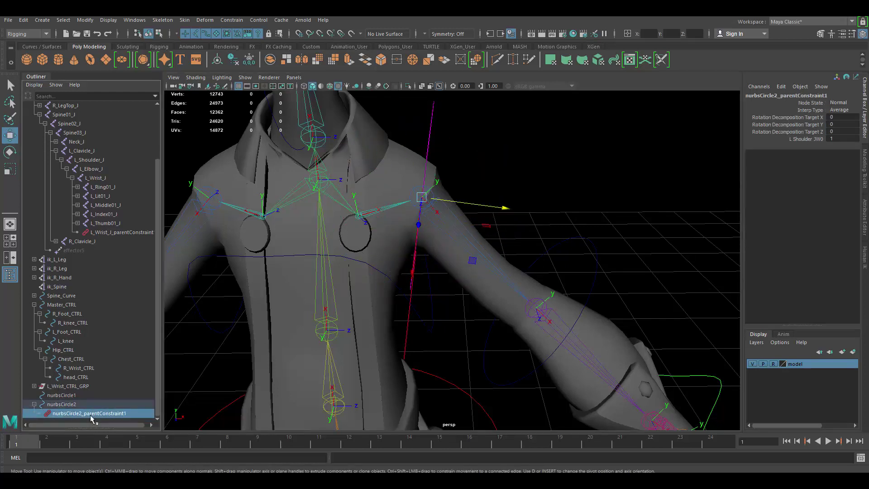
pyautogui.press('Delete')
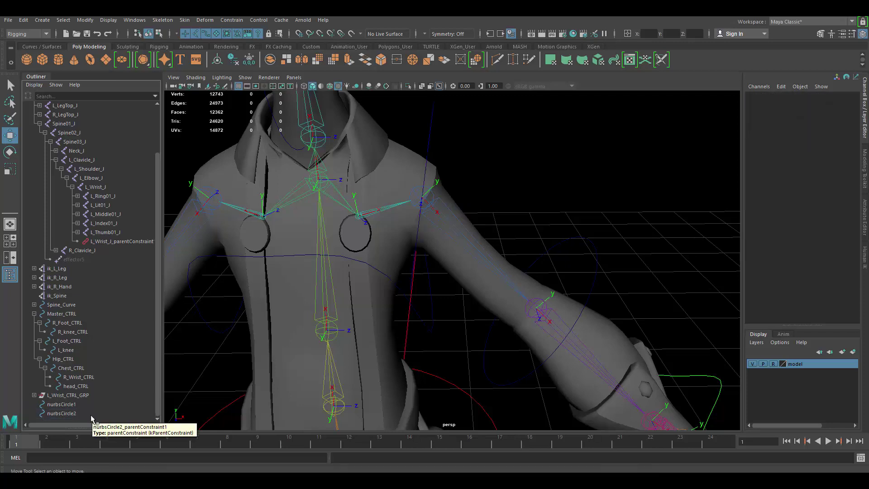
# - Clear the selection and create an empty group
pyautogui.keyDown('alt'); pyautogui.moveTo(602, 292); pyautogui.dragTo(498, 210, button='middle'); pyautogui.keyUp('alt')
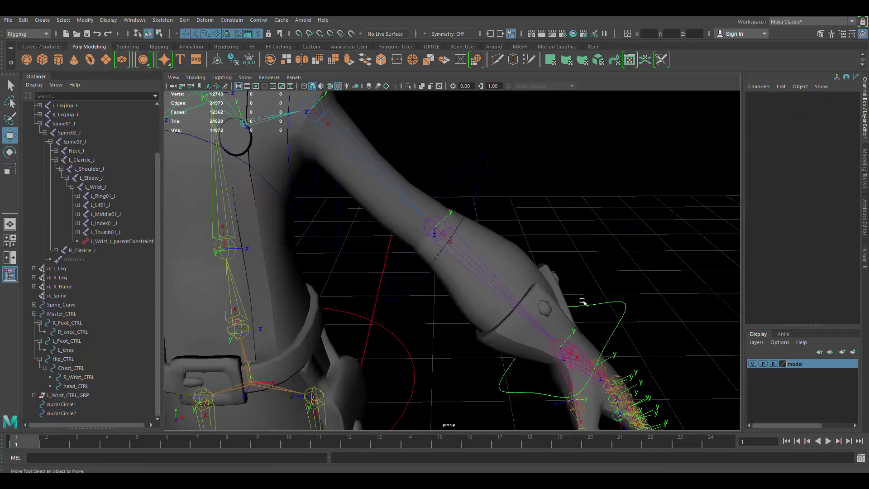
pyautogui.click(618, 305)
pyautogui.click(579, 208)
pyautogui.hotkey('ctrl', 'g')
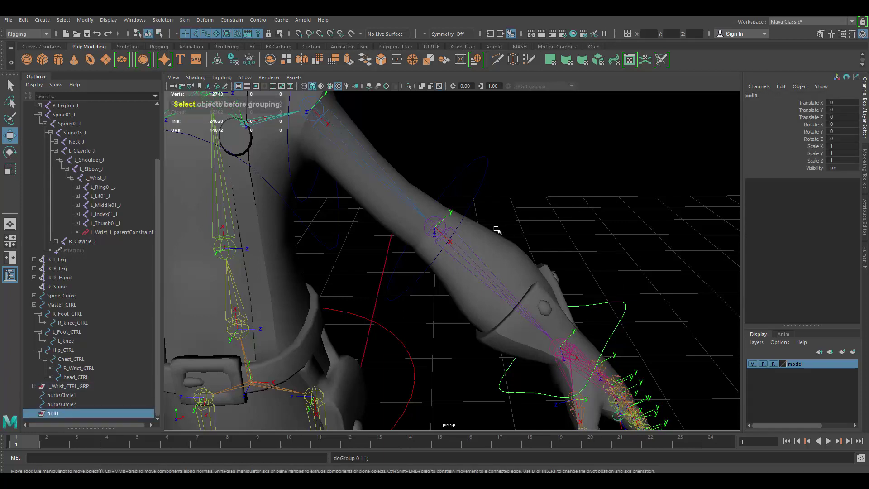
# - Rename the empty null1 group as L_Elbow_J_GRP, reusing the elbow joint's copied name
pyautogui.click(438, 221)
pyautogui.click(765, 97)
pyautogui.hotkey('ctrl', 'c')
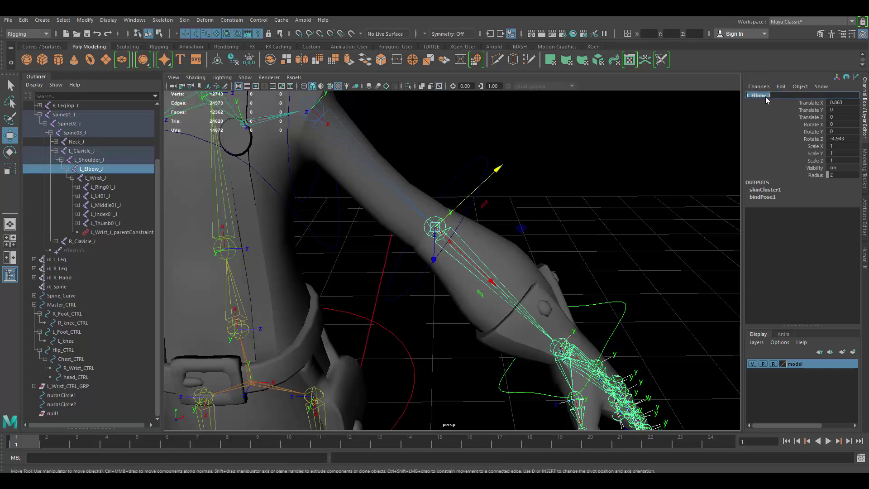
pyautogui.doubleClick(53, 413)
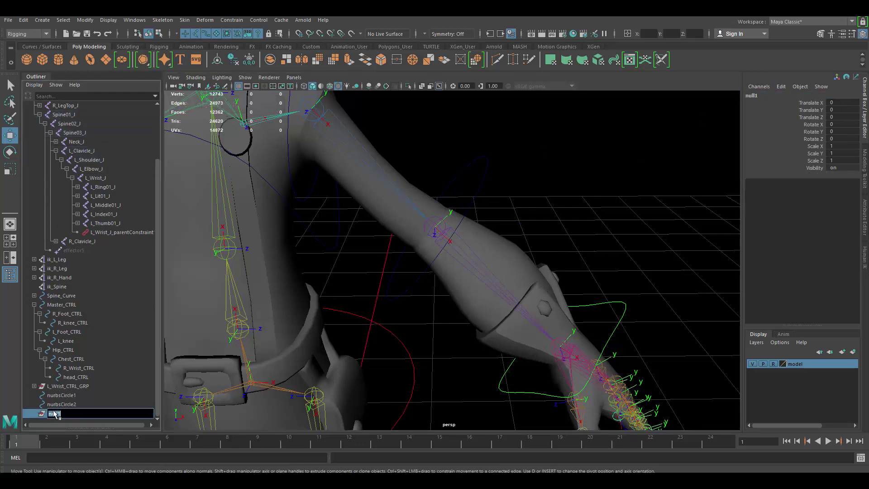
pyautogui.hotkey('ctrl', 'v')
pyautogui.press('Return')
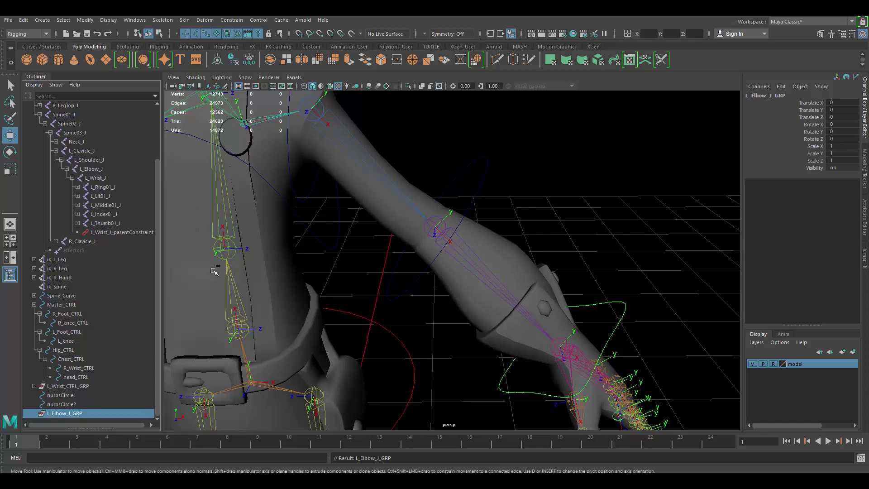
# - Parent-constrain L_Elbow_J_GRP to the L_Elbow_J joint with maintain offset off
pyautogui.keyDown('alt'); pyautogui.moveTo(371, 227); pyautogui.dragTo(272, 195, button='right'); pyautogui.keyUp('alt')
pyautogui.keyDown('alt'); pyautogui.moveTo(386, 319); pyautogui.dragTo(394, 265, button='middle'); pyautogui.keyUp('alt')
pyautogui.keyDown('alt'); pyautogui.moveTo(394, 265); pyautogui.dragTo(444, 237, button='right'); pyautogui.keyUp('alt')
pyautogui.keyDown('alt'); pyautogui.moveTo(444, 237); pyautogui.dragTo(436, 259, button='middle'); pyautogui.keyUp('alt')
pyautogui.keyDown('alt'); pyautogui.moveTo(436, 259); pyautogui.dragTo(461, 260, button='right'); pyautogui.keyUp('alt')
pyautogui.click(443, 178)
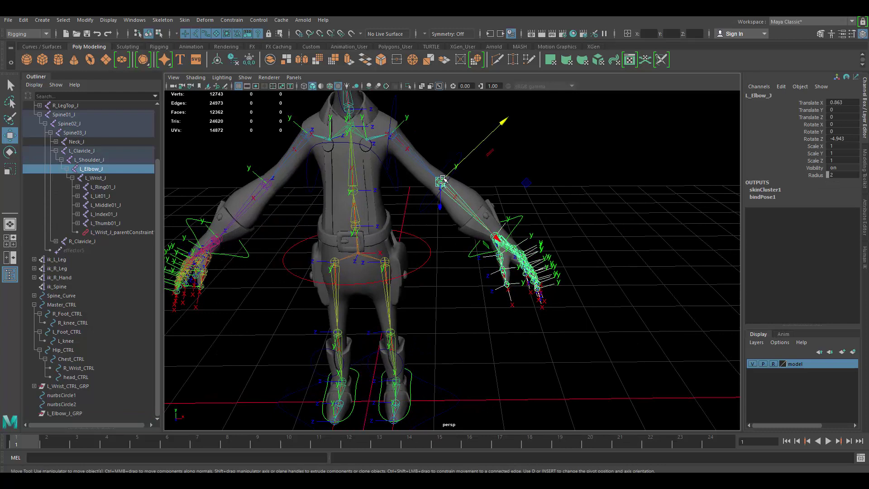
pyautogui.keyDown('ctrl'); pyautogui.click(65, 413); pyautogui.keyUp('ctrl')
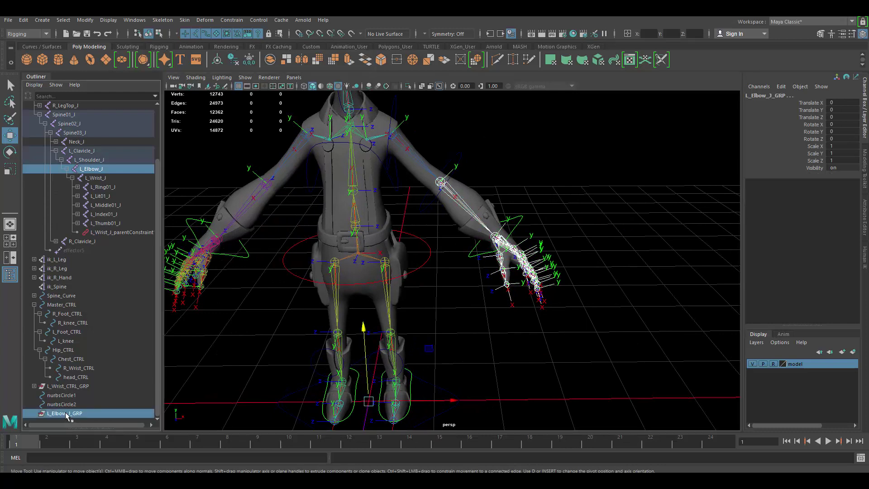
pyautogui.click(232, 20)
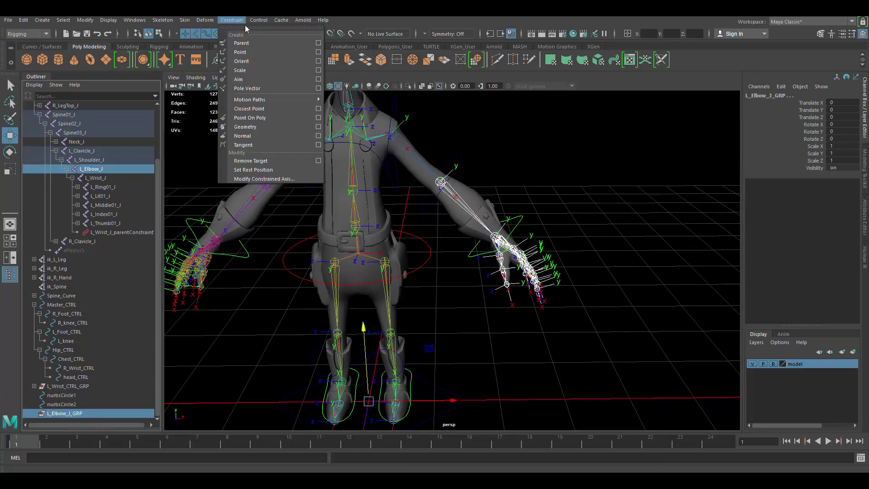
pyautogui.click(318, 43)
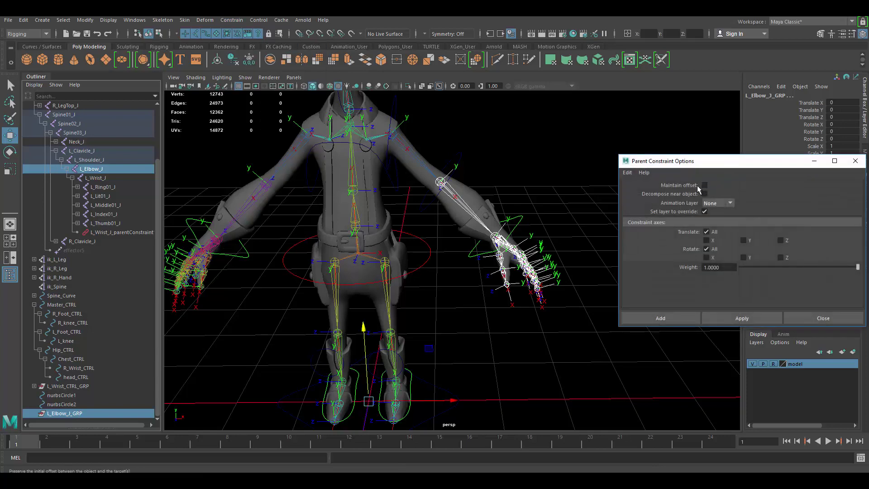
pyautogui.click(721, 319)
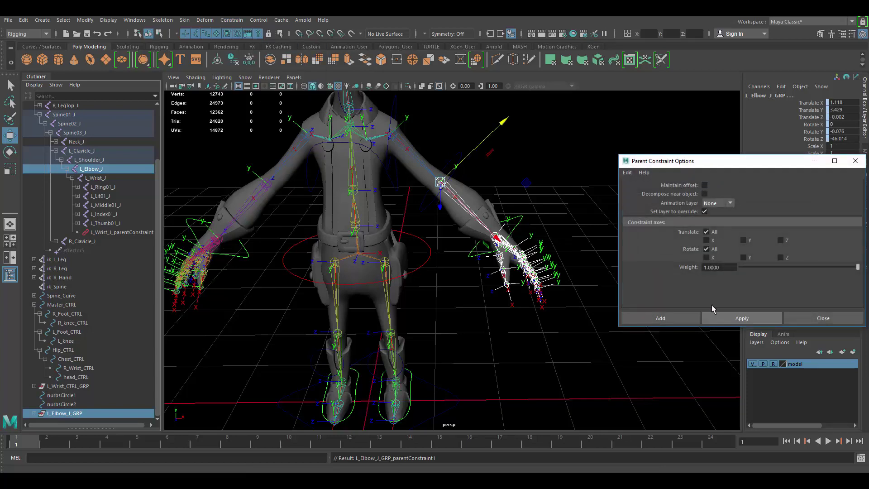
pyautogui.click(809, 318)
# - Delete the parent constraint under L_Elbow_J_GRP
pyautogui.keyDown('alt'); pyautogui.moveTo(385, 128); pyautogui.dragTo(452, 207, button='middle'); pyautogui.keyUp('alt')
pyautogui.scroll(5, 380, 194)
pyautogui.scroll(3, 501, 266)
pyautogui.scroll(3, 502, 266)
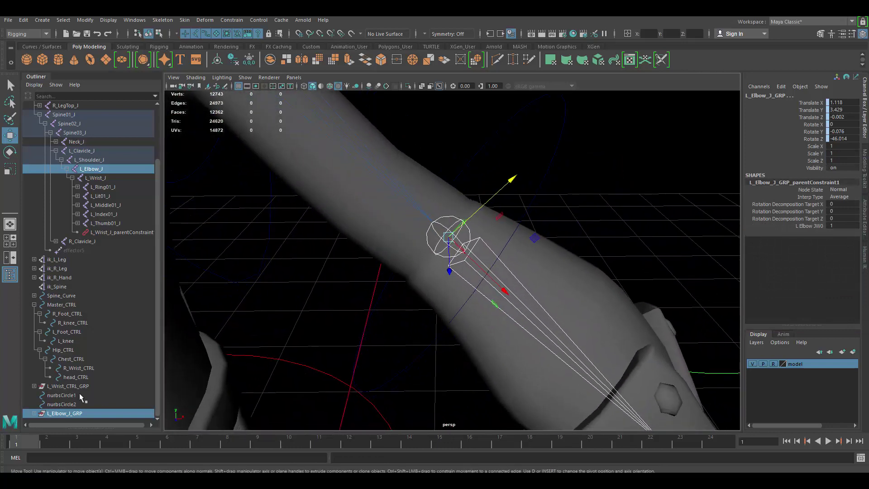
pyautogui.click(34, 413)
pyautogui.scroll(-1, 68, 407)
pyautogui.click(93, 413)
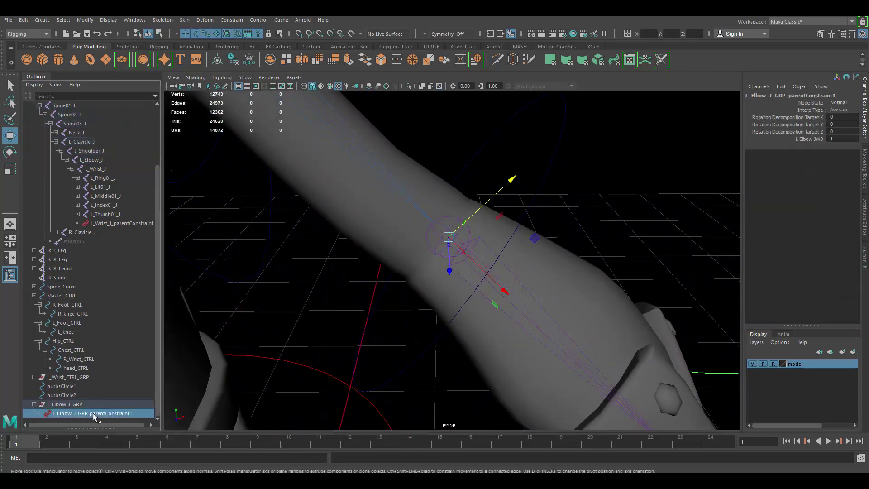
pyautogui.press('Delete')
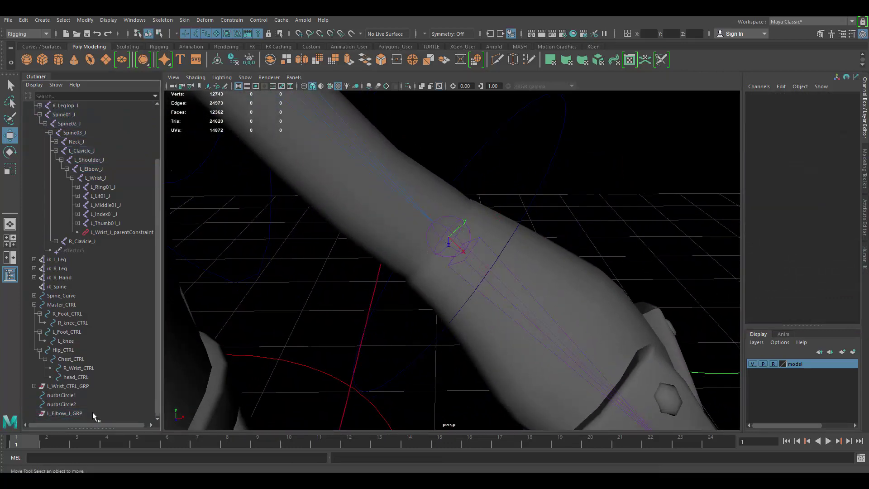
# - Rename the elbow circle nurbsCircle1 as L_Elbow_J_CTRL
pyautogui.click(445, 216)
pyautogui.click(57, 414)
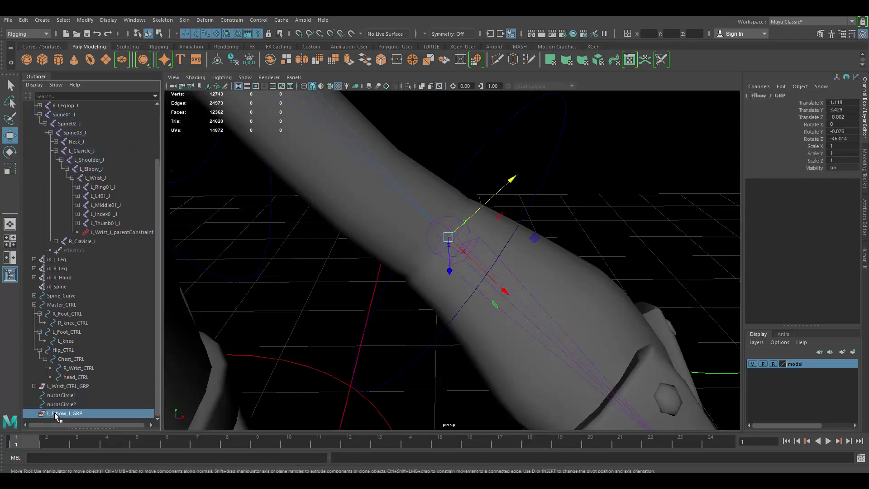
pyautogui.click(557, 148)
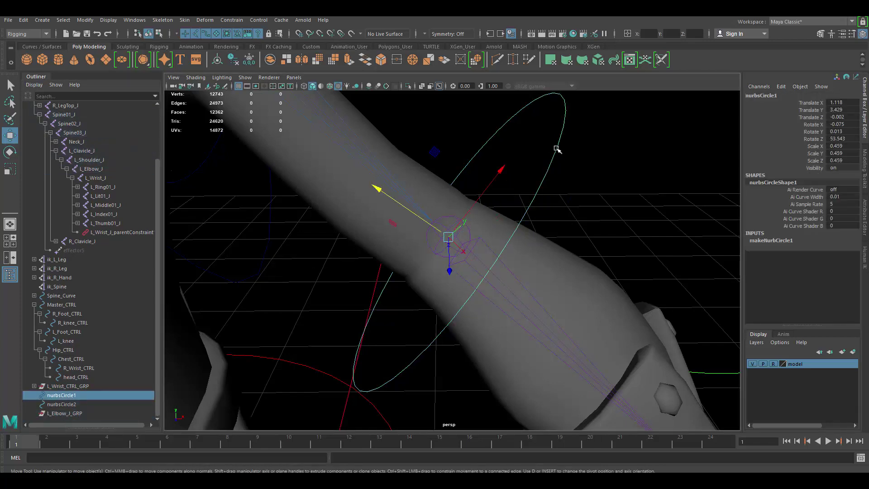
pyautogui.moveTo(553, 194)
pyautogui.keyDown('alt'); pyautogui.mouseDown(button='middle')
pyautogui.moveTo(552, 181)
pyautogui.moveTo(547, 189)
pyautogui.mouseUp(button='middle'); pyautogui.keyUp('alt')
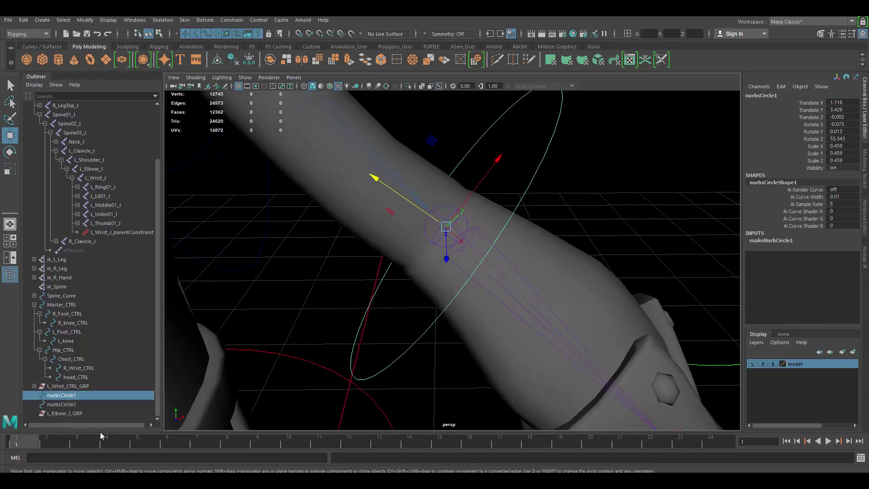
pyautogui.click(85, 414)
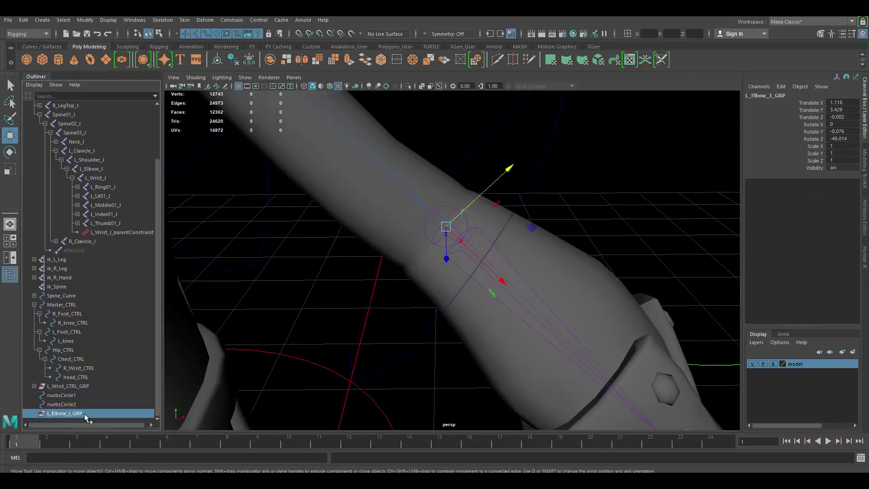
pyautogui.click(548, 146)
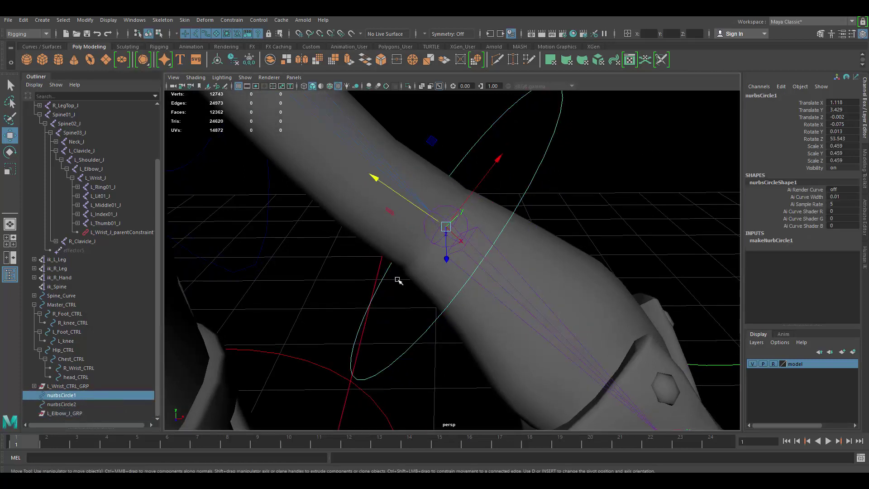
pyautogui.doubleClick(72, 397)
pyautogui.hotkey('ctrl', 'v')
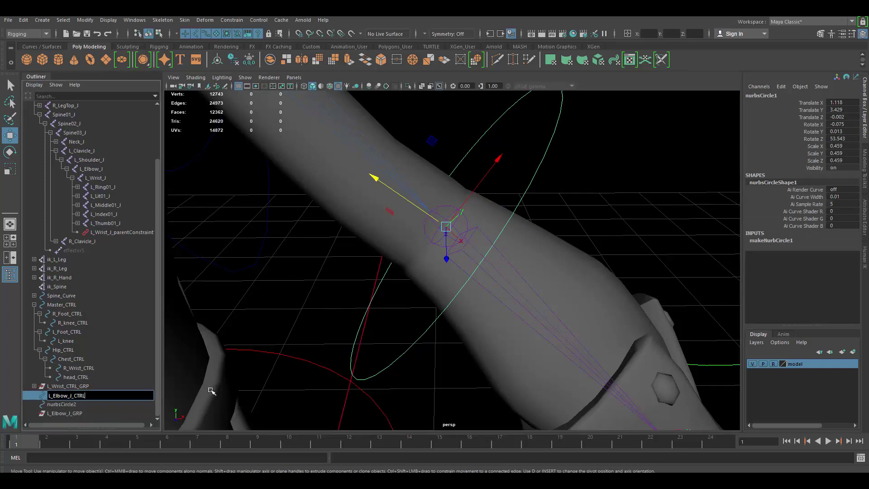
pyautogui.press('Return')
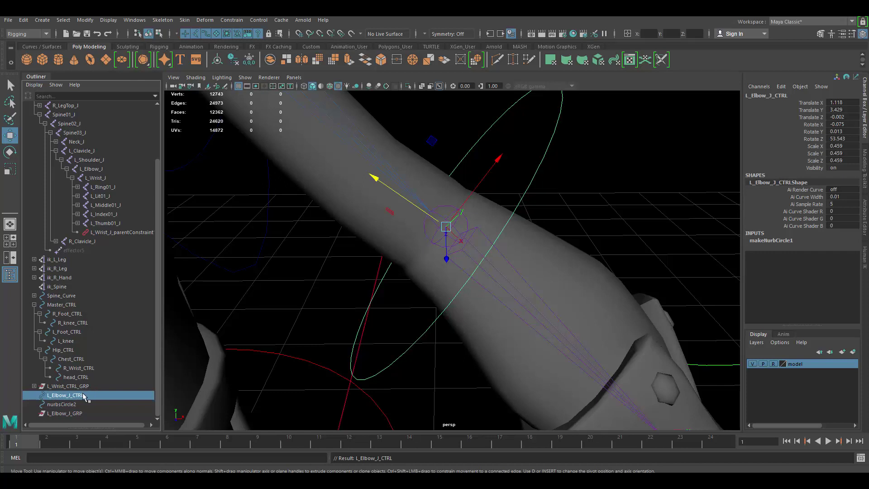
# - Parent L_Elbow_J_CTRL under L_Elbow_J_GRP and freeze the control's transformations
pyautogui.keyDown('ctrl'); pyautogui.click(81, 413); pyautogui.keyUp('ctrl')
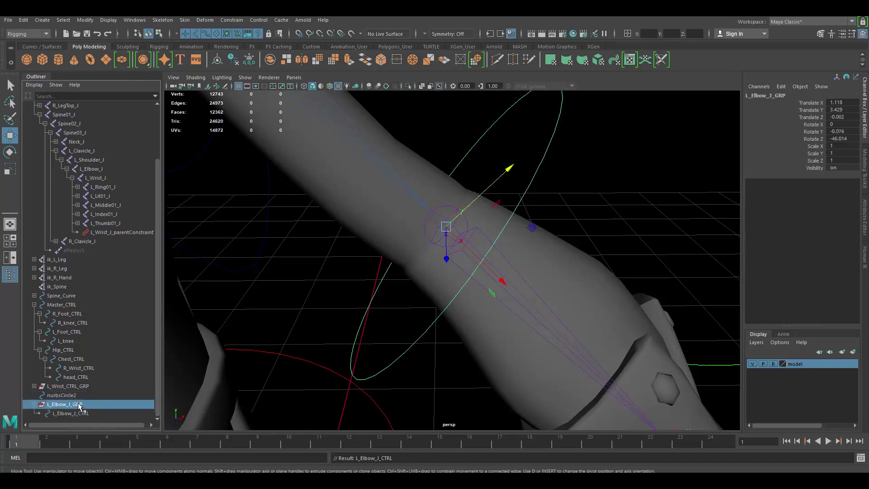
pyautogui.press('p')
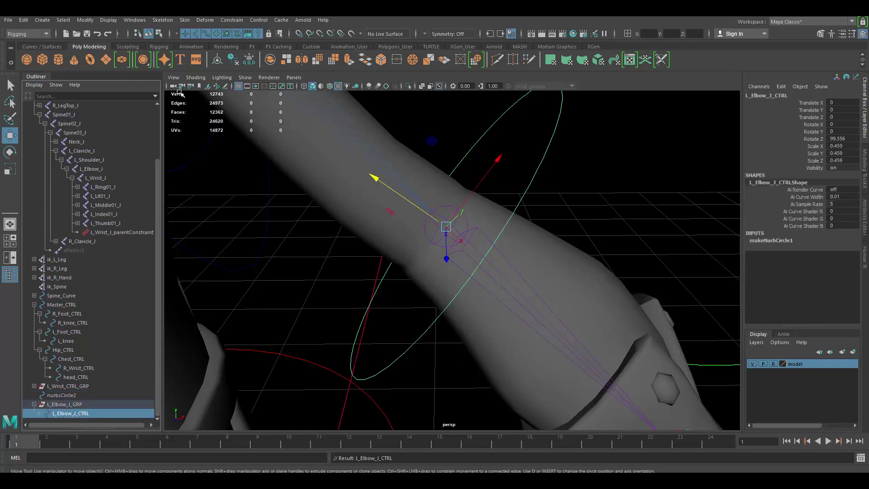
pyautogui.click(85, 20)
pyautogui.click(119, 60)
pyautogui.keyDown('alt'); pyautogui.moveTo(528, 243); pyautogui.dragTo(488, 228, button='right'); pyautogui.keyUp('alt')
pyautogui.keyDown('alt'); pyautogui.moveTo(502, 207); pyautogui.dragTo(485, 223, button='middle'); pyautogui.keyUp('alt')
# - Compare the axis orientation and channel values of L_Elbow_J_GRP, L_Elbow_J_CTRL, the elbow joint and the unfrozen shoulder circle
pyautogui.click(76, 405)
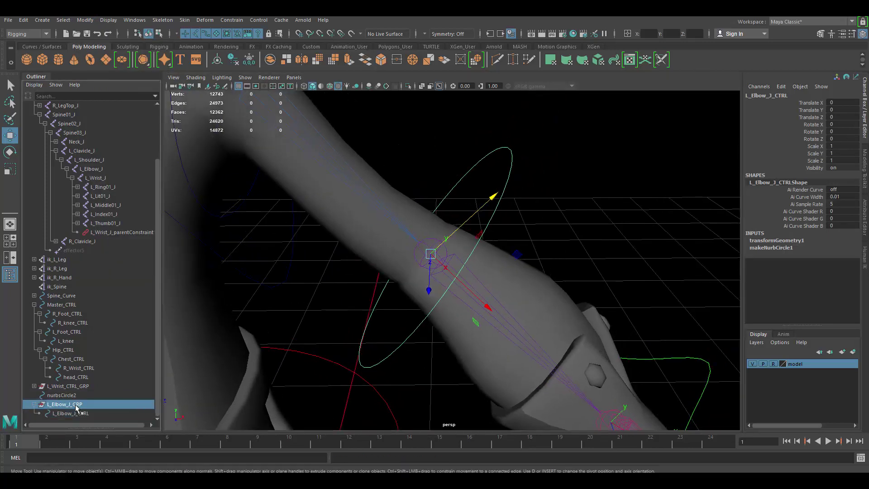
pyautogui.click(78, 413)
pyautogui.keyDown('alt'); pyautogui.moveTo(492, 197); pyautogui.dragTo(487, 212); pyautogui.keyUp('alt')
pyautogui.keyDown('alt'); pyautogui.moveTo(511, 276); pyautogui.dragTo(513, 281); pyautogui.keyUp('alt')
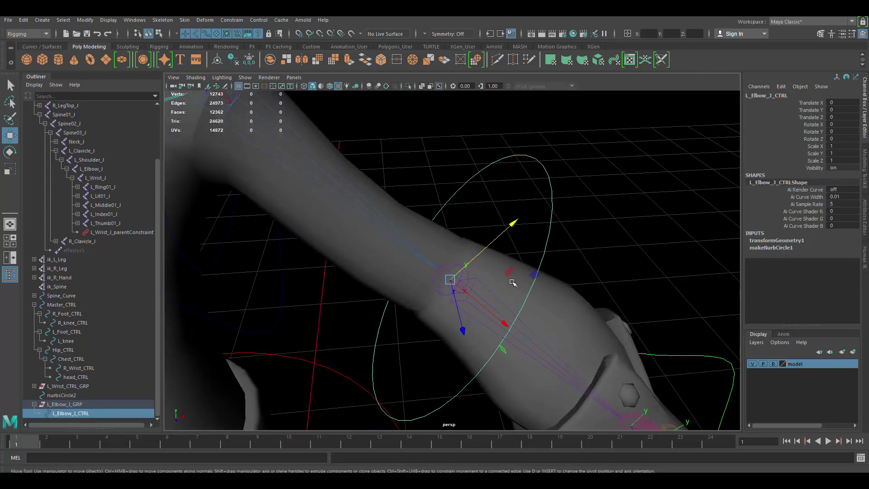
pyautogui.keyDown('alt'); pyautogui.moveTo(458, 268); pyautogui.dragTo(452, 261); pyautogui.keyUp('alt')
pyautogui.click(454, 258)
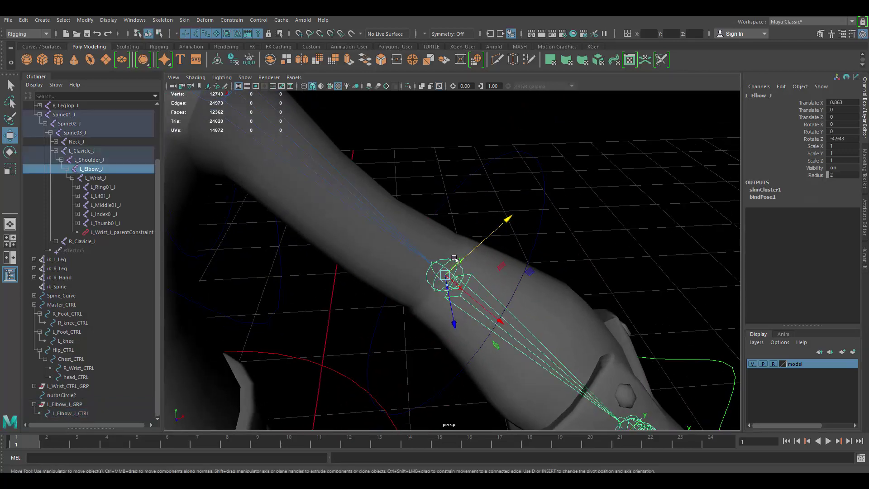
pyautogui.click(541, 202)
pyautogui.click(545, 198)
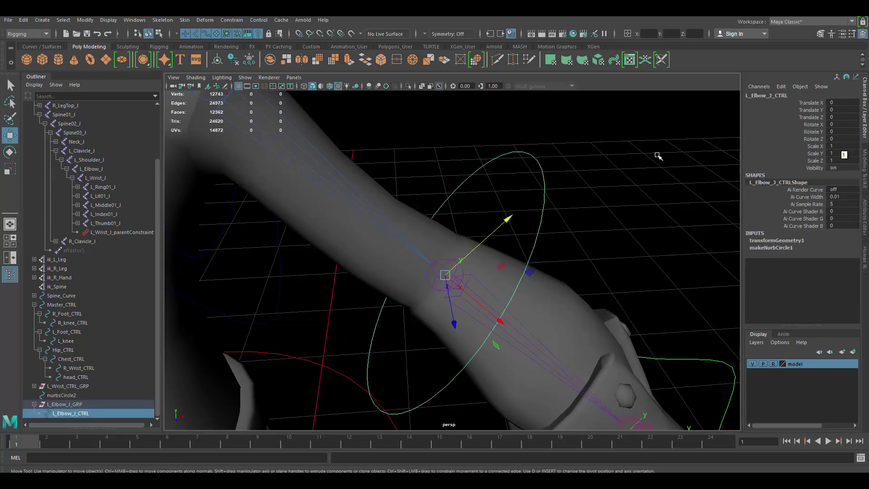
pyautogui.hotkey('ctrl', 'z')
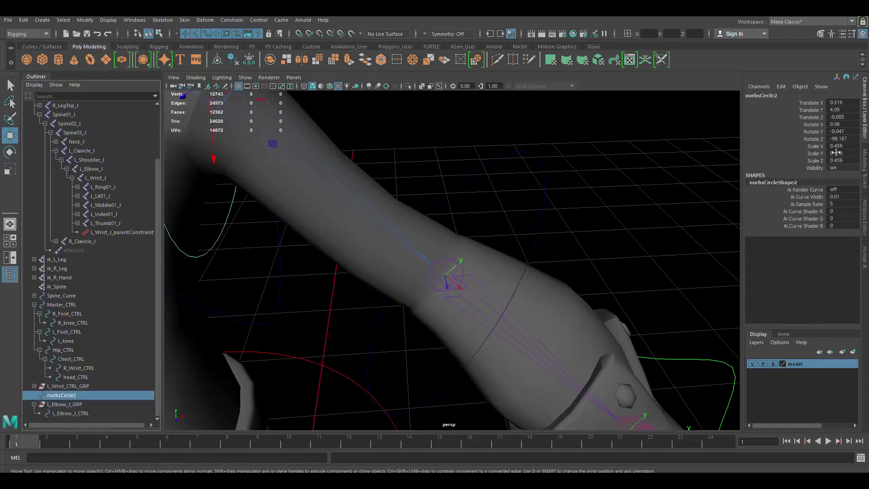
pyautogui.click(96, 404)
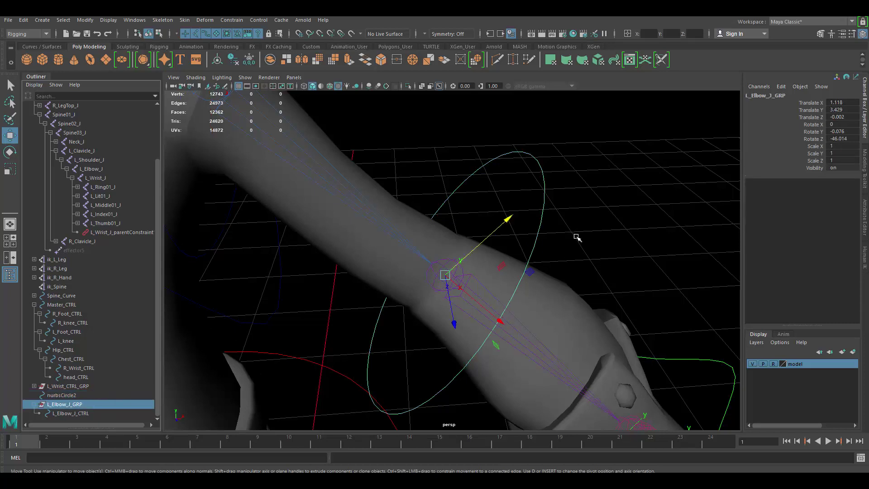
pyautogui.click(584, 229)
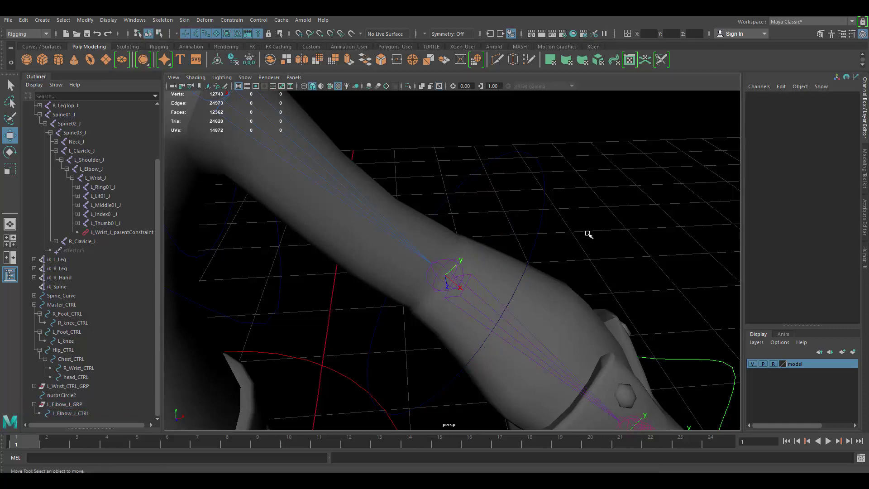
# - Clear the selection and collapse the L_Elbow_J_GRP hierarchy in the Outliner
pyautogui.keyDown('alt'); pyautogui.moveTo(587, 231); pyautogui.dragTo(522, 175, button='right'); pyautogui.keyUp('alt')
pyautogui.keyDown('alt'); pyautogui.moveTo(521, 174); pyautogui.dragTo(468, 167); pyautogui.keyUp('alt')
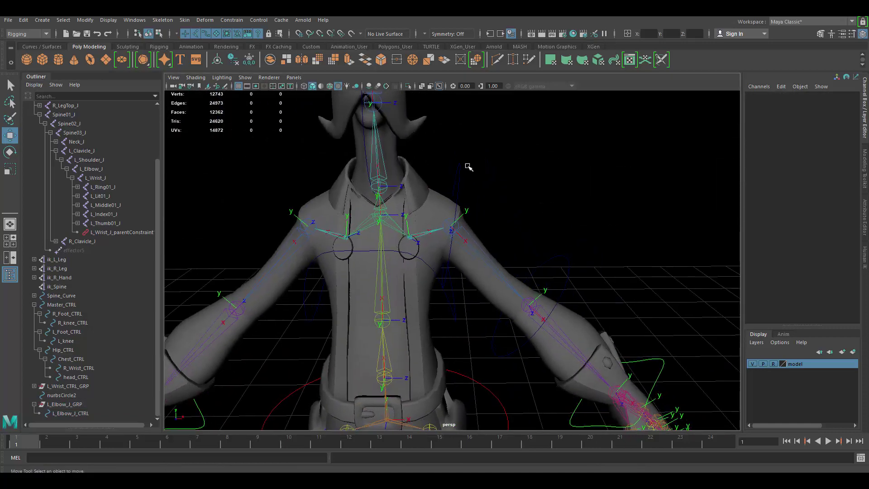
pyautogui.keyDown('alt'); pyautogui.moveTo(521, 230); pyautogui.dragTo(462, 178, button='middle'); pyautogui.keyUp('alt')
pyautogui.click(385, 106)
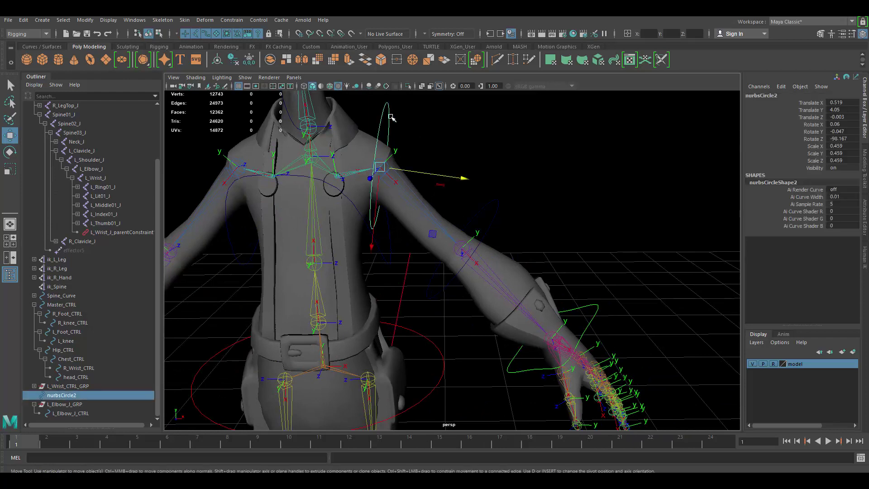
pyautogui.click(499, 186)
pyautogui.click(34, 404)
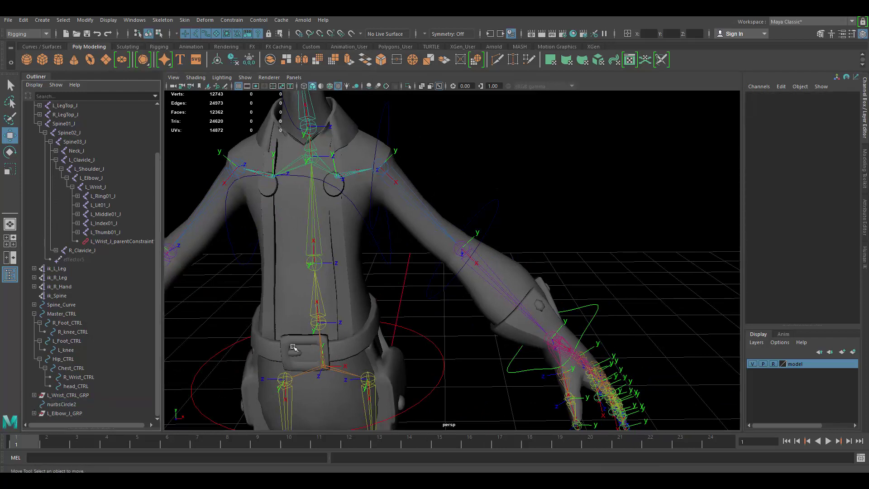
pyautogui.click(379, 116)
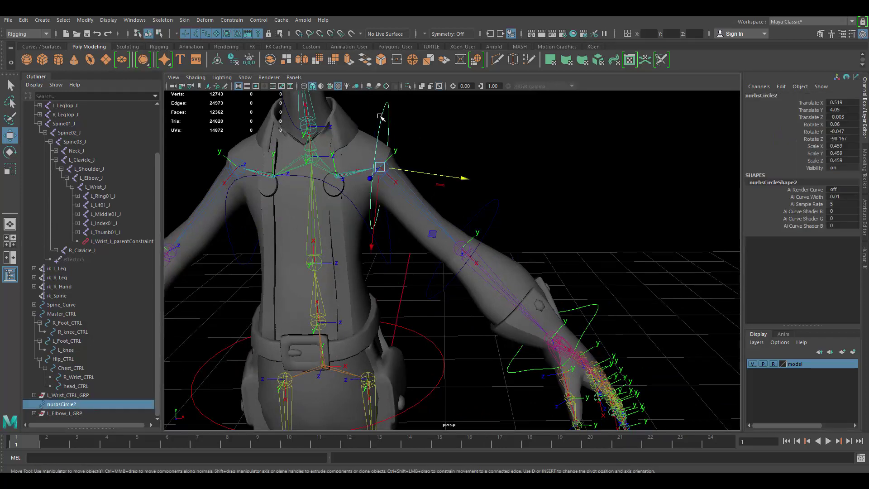
pyautogui.doubleClick(67, 405)
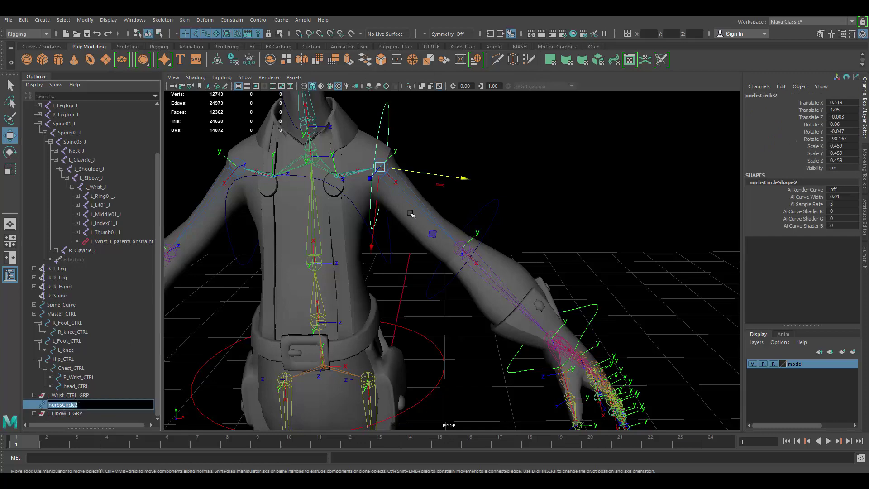
pyautogui.press('Return')
pyautogui.click(421, 156)
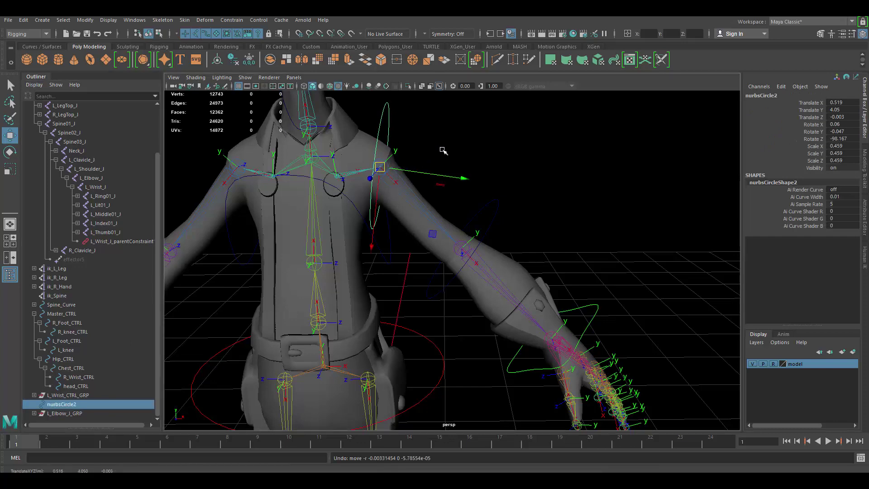
# - Rename the shoulder circle nurbsCircle2 as L_Shoulder_J_CTRL, reusing the copied name of the left shoulder joint
pyautogui.click(385, 162)
pyautogui.click(777, 96)
pyautogui.hotkey('ctrl', 'c')
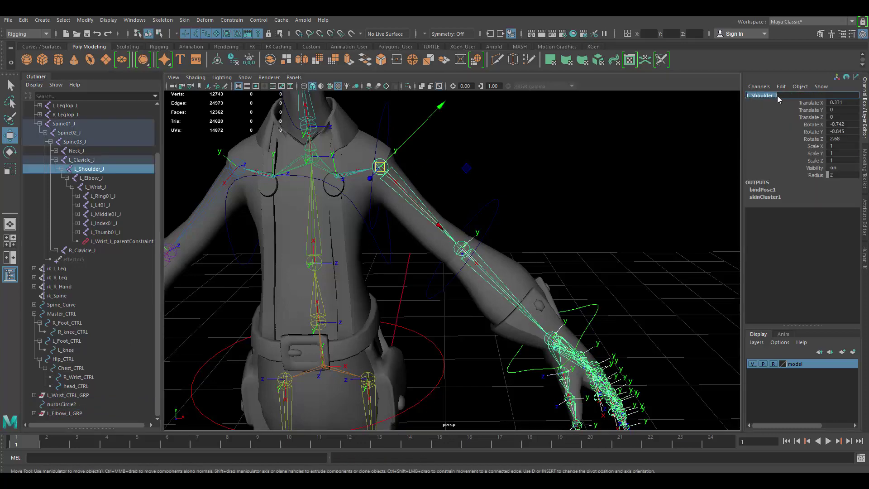
pyautogui.click(446, 139)
pyautogui.click(387, 111)
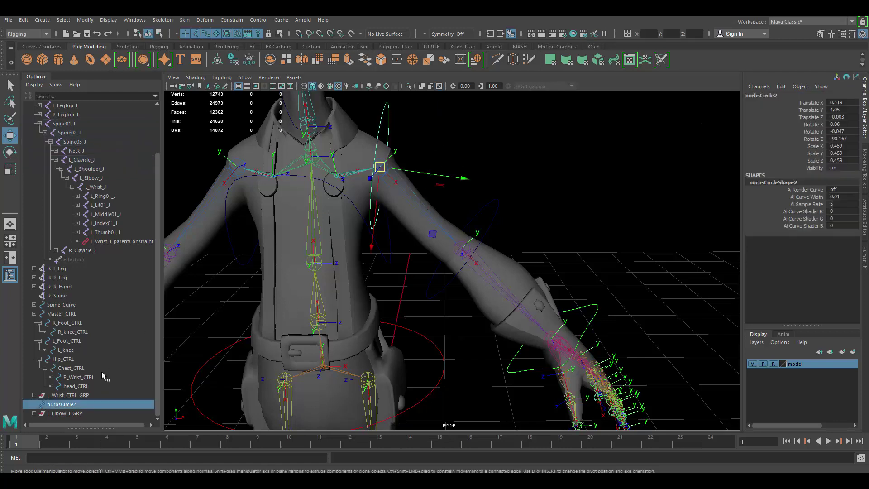
pyautogui.doubleClick(76, 406)
pyautogui.hotkey('ctrl', 'v')
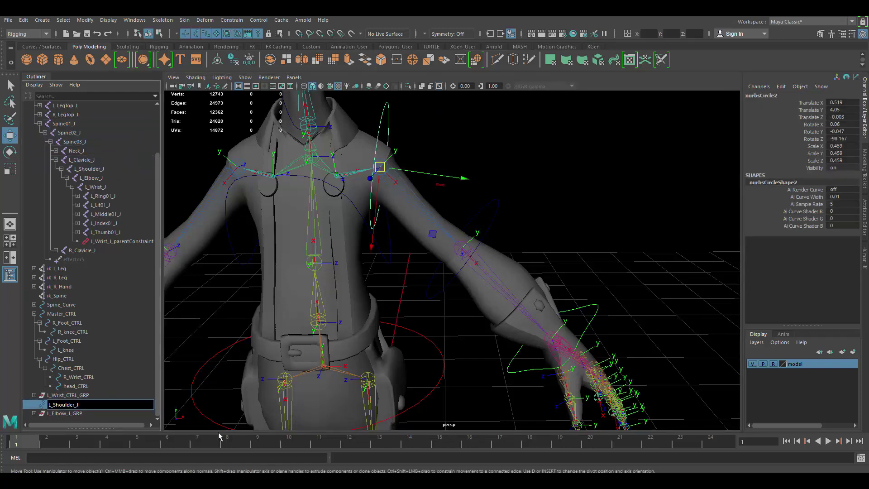
pyautogui.write('_CTRL')
pyautogui.press('Return')
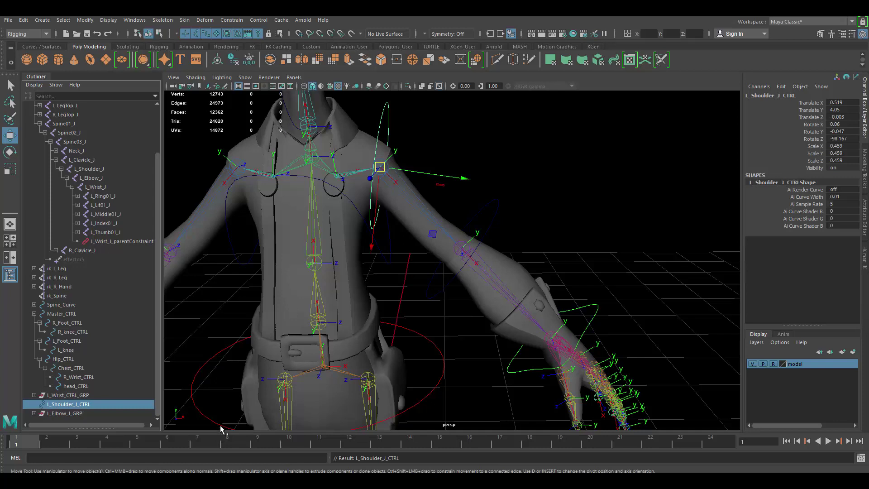
# - Create an empty group with nothing selected and name it L_Shoulder_J_GRP
pyautogui.click(638, 243)
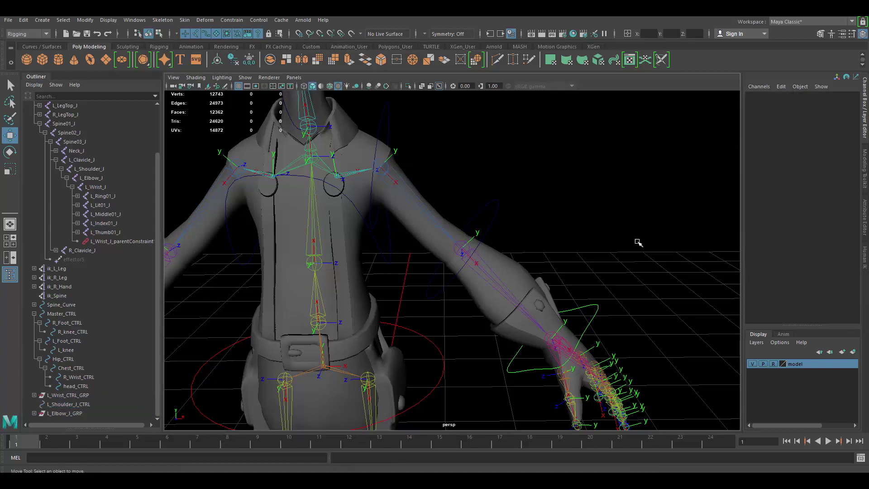
pyautogui.hotkey('ctrl', 'g')
pyautogui.scroll(-1, 63, 389)
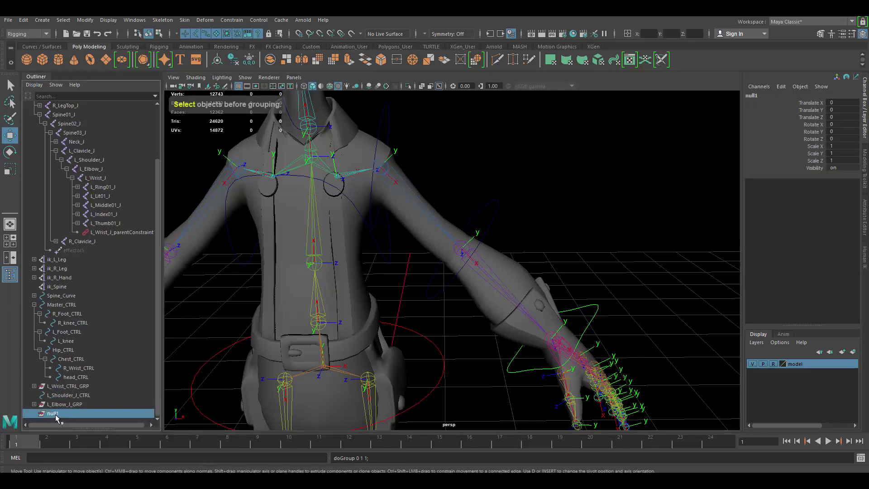
pyautogui.doubleClick(55, 413)
pyautogui.hotkey('ctrl', 'v')
pyautogui.write('_GRP')
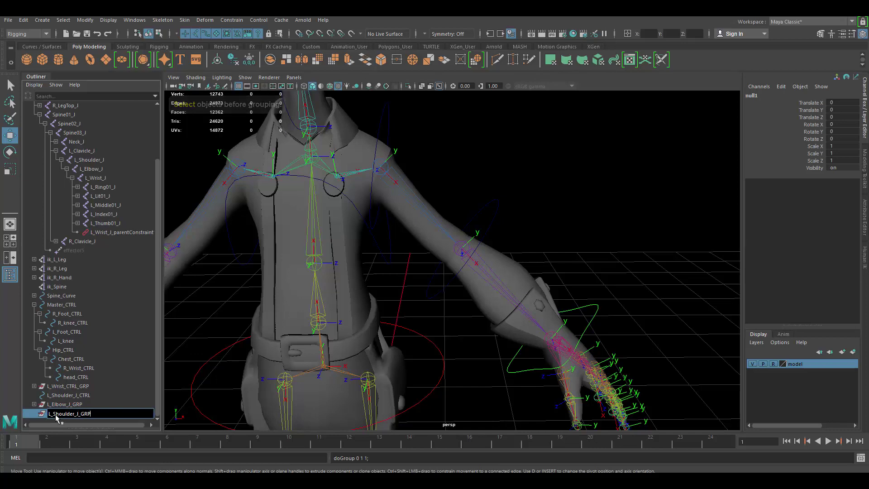
pyautogui.press('Return')
# - Parent-constrain L_Shoulder_J_GRP to the L_Shoulder_J joint with Maintain offset off
pyautogui.scroll(-5, 334, 239)
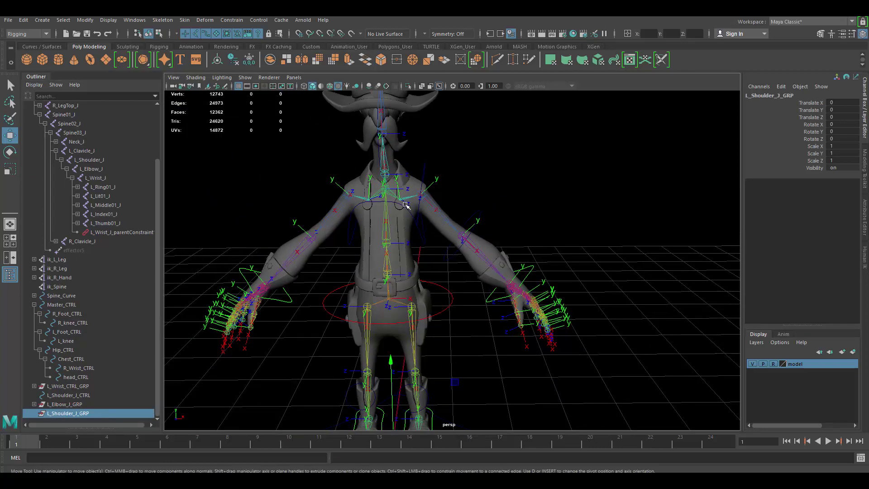
pyautogui.click(425, 194)
pyautogui.press('f')
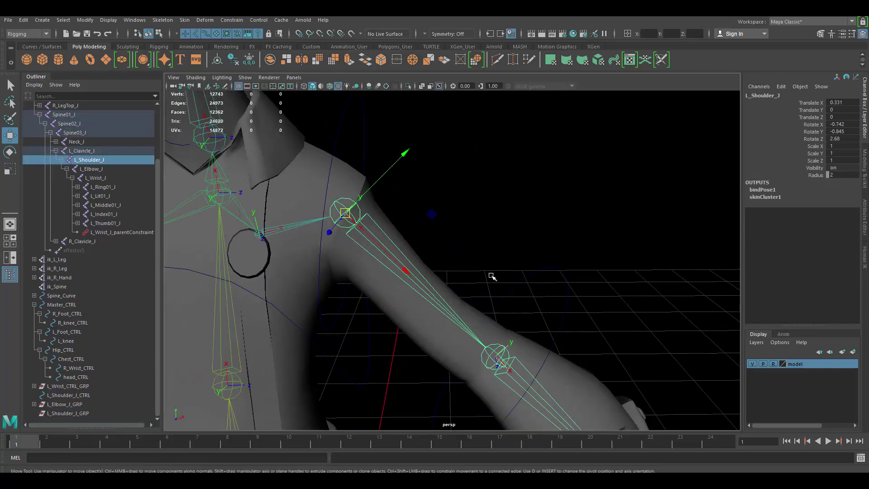
pyautogui.keyDown('ctrl'); pyautogui.click(77, 412); pyautogui.keyUp('ctrl')
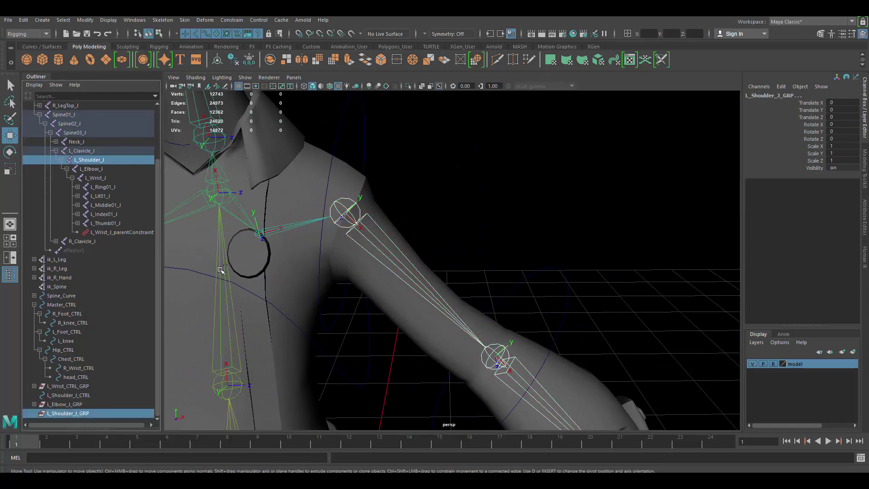
pyautogui.click(233, 20)
pyautogui.click(315, 40)
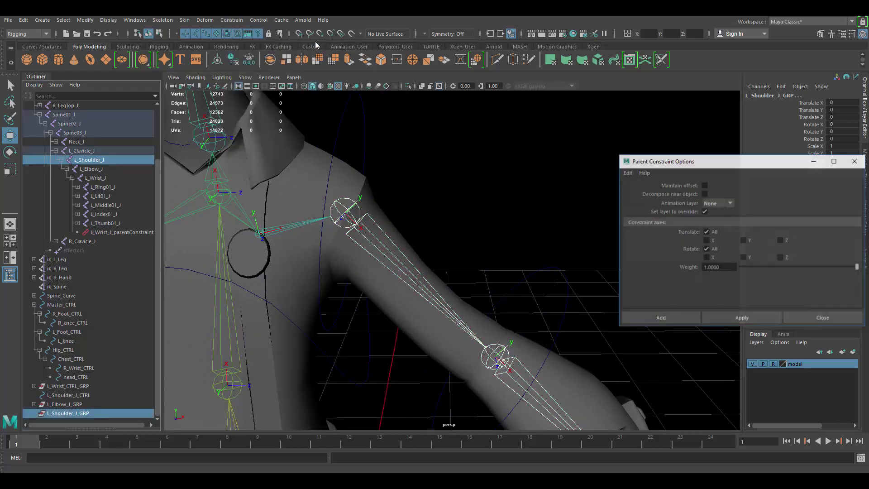
pyautogui.click(724, 318)
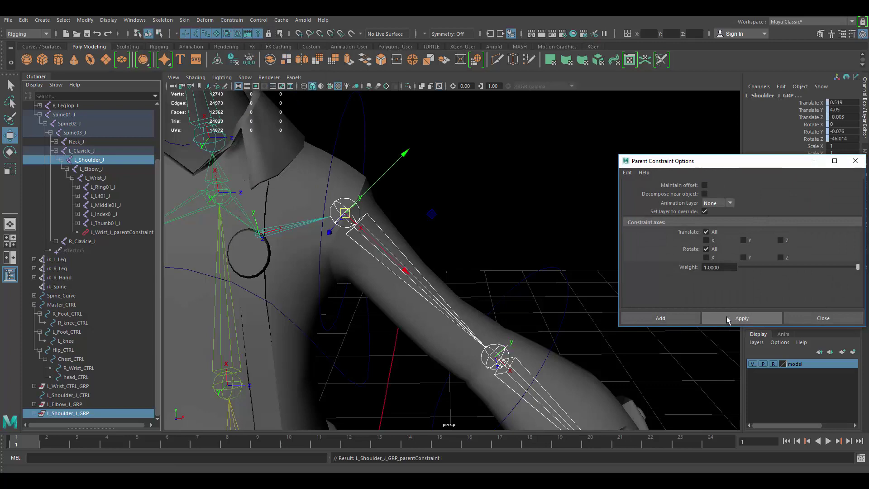
pyautogui.click(810, 316)
# - Delete the parent constraint nested under L_Shoulder_J_GRP, keeping the group aligned with the shoulder joint
pyautogui.keyDown('alt'); pyautogui.moveTo(491, 205); pyautogui.dragTo(530, 220, button='middle'); pyautogui.keyUp('alt')
pyautogui.keyDown('alt'); pyautogui.moveTo(466, 215); pyautogui.dragTo(481, 217, button='right'); pyautogui.keyUp('alt')
pyautogui.keyDown('alt'); pyautogui.moveTo(482, 189); pyautogui.dragTo(490, 224, button='middle'); pyautogui.keyUp('alt')
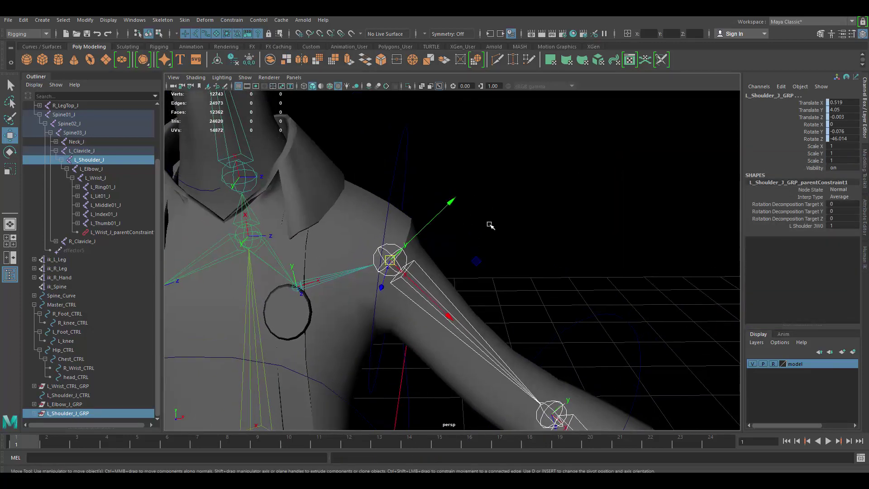
pyautogui.click(407, 158)
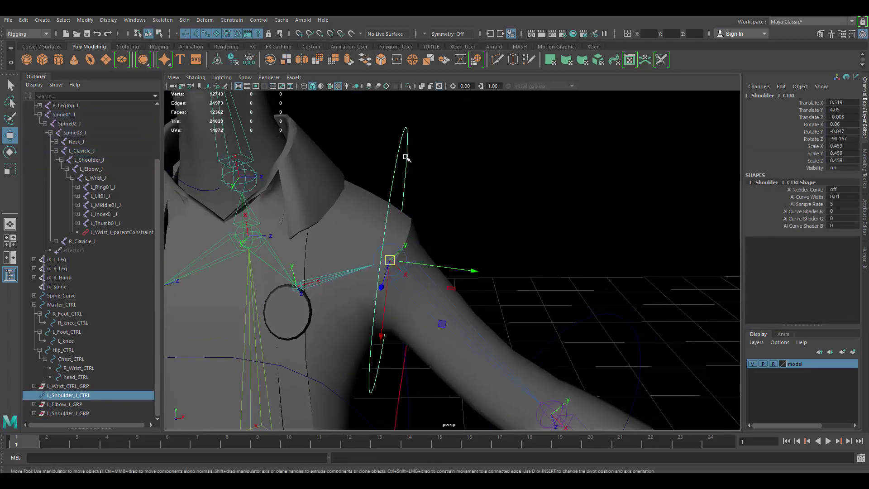
pyautogui.click(34, 413)
pyautogui.click(73, 412)
pyautogui.scroll(-1, 94, 395)
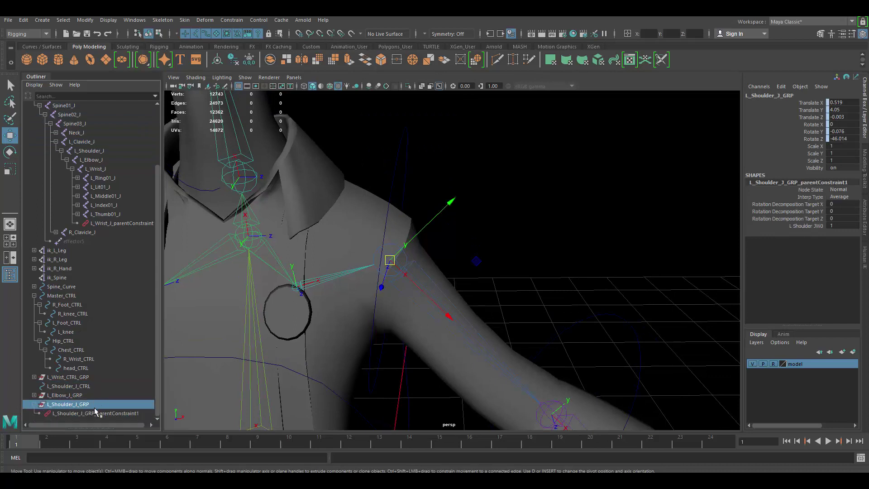
pyautogui.click(94, 412)
pyautogui.click(90, 405)
pyautogui.click(89, 412)
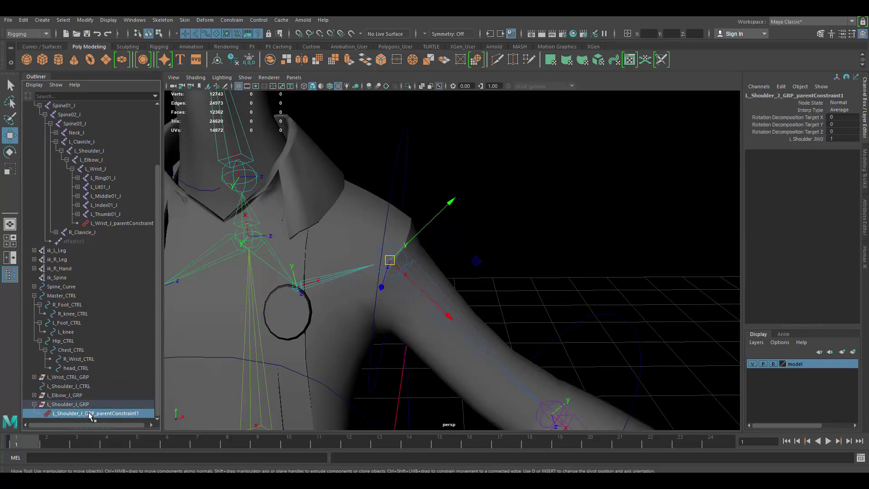
pyautogui.press('Delete')
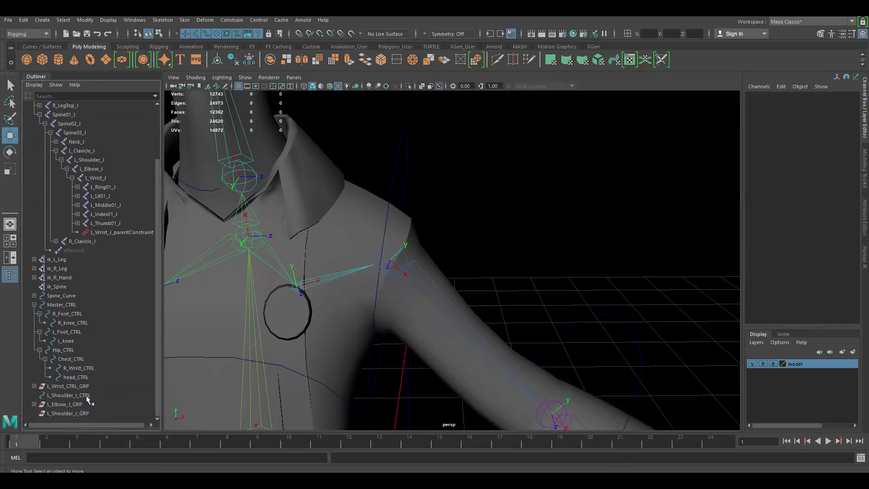
# - Parent L_Shoulder_J_CTRL under L_Shoulder_J_GRP and freeze the control's transformations
pyautogui.click(86, 395)
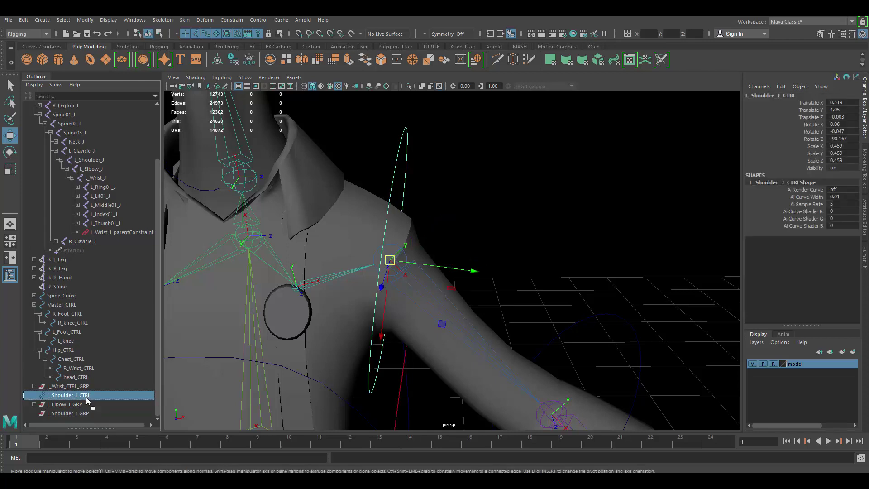
pyautogui.moveTo(82, 415); pyautogui.dragTo(80, 414, button='middle')
pyautogui.click(84, 406)
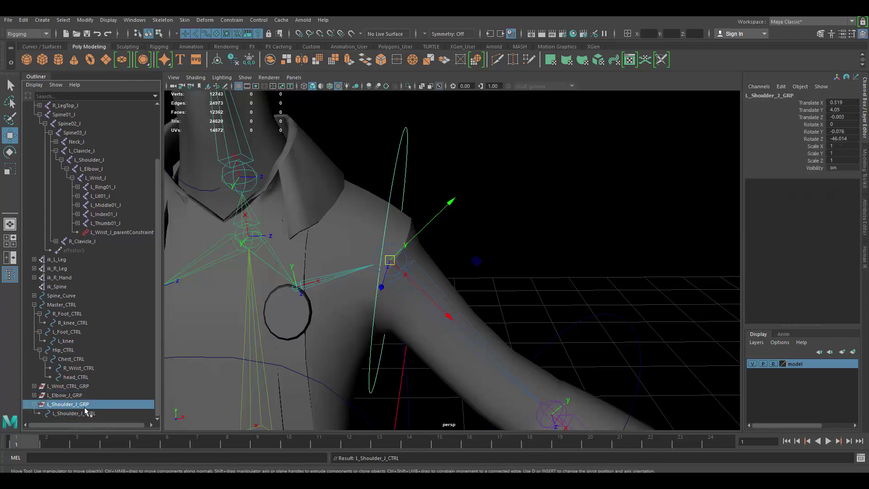
pyautogui.click(83, 413)
pyautogui.click(83, 413)
pyautogui.click(84, 20)
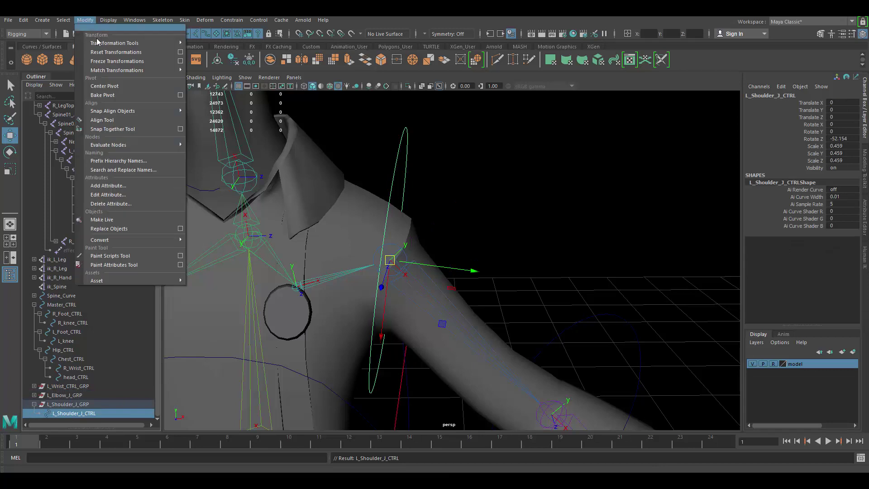
pyautogui.click(107, 61)
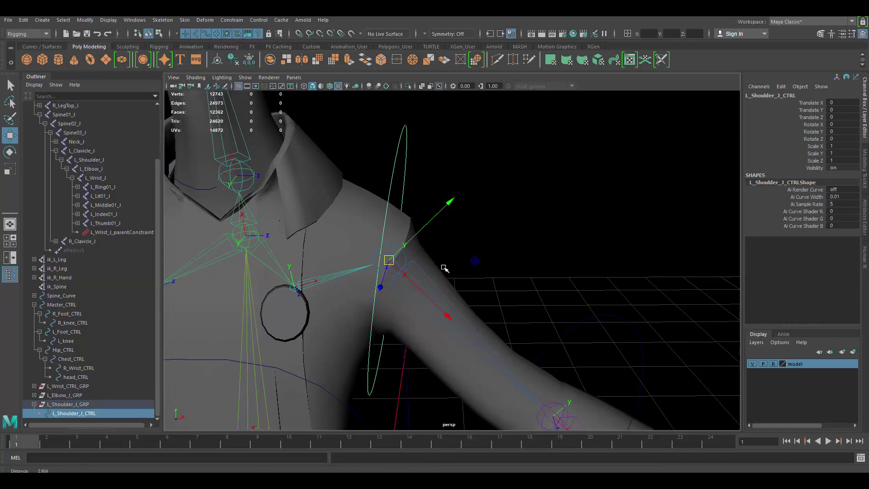
# - Compare the axis orientation and channel values of L_Shoulder_J_GRP, L_Shoulder_J_CTRL and the shoulder joint
pyautogui.click(89, 406)
pyautogui.click(85, 414)
pyautogui.click(91, 405)
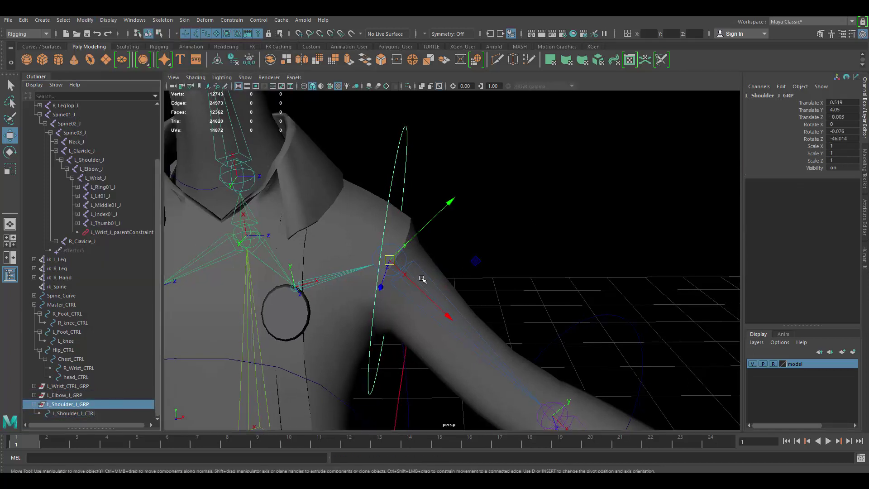
pyautogui.click(405, 257)
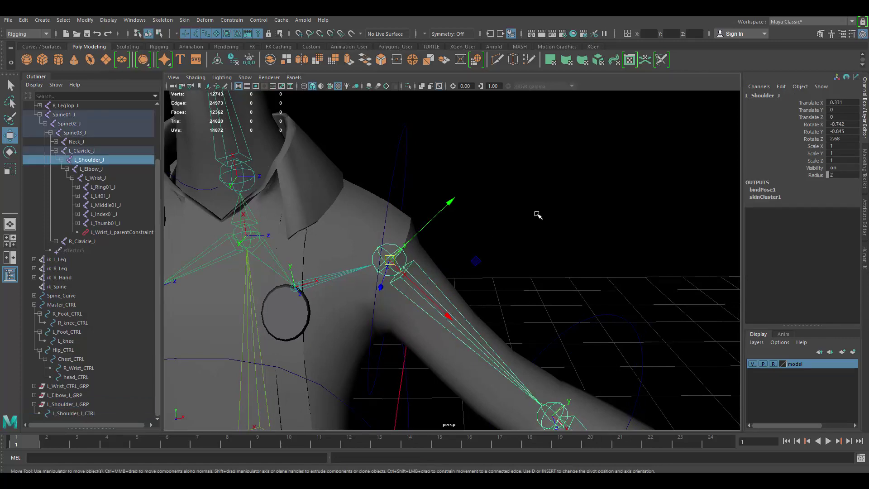
pyautogui.click(588, 240)
# - Select the elbow control L_Elbow_J_CTRL and collapse the L_Shoulder_J_GRP hierarchy in the Outliner
pyautogui.keyDown('alt'); pyautogui.moveTo(589, 240); pyautogui.dragTo(509, 276, button='right'); pyautogui.keyUp('alt')
pyautogui.keyDown('alt'); pyautogui.moveTo(508, 275); pyautogui.dragTo(479, 240, button='middle'); pyautogui.keyUp('alt')
pyautogui.keyDown('alt'); pyautogui.moveTo(479, 241); pyautogui.dragTo(530, 284, button='right'); pyautogui.keyUp('alt')
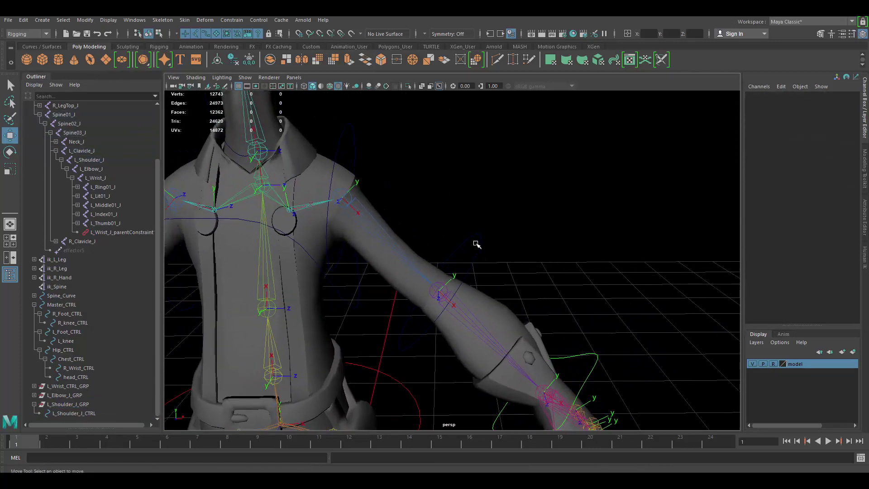
pyautogui.click(474, 237)
pyautogui.keyDown('alt'); pyautogui.moveTo(442, 237); pyautogui.dragTo(442, 196, button='middle'); pyautogui.keyUp('alt')
pyautogui.scroll(2, 311, 326)
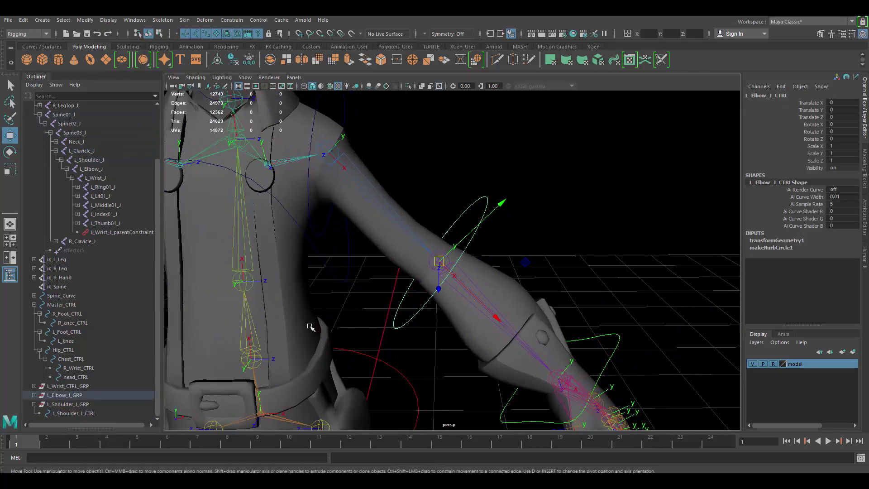
pyautogui.click(33, 404)
# - Parent-constrain the L_Elbow_J joint to L_Elbow_J_CTRL with Maintain offset enabled
pyautogui.scroll(3, 522, 238)
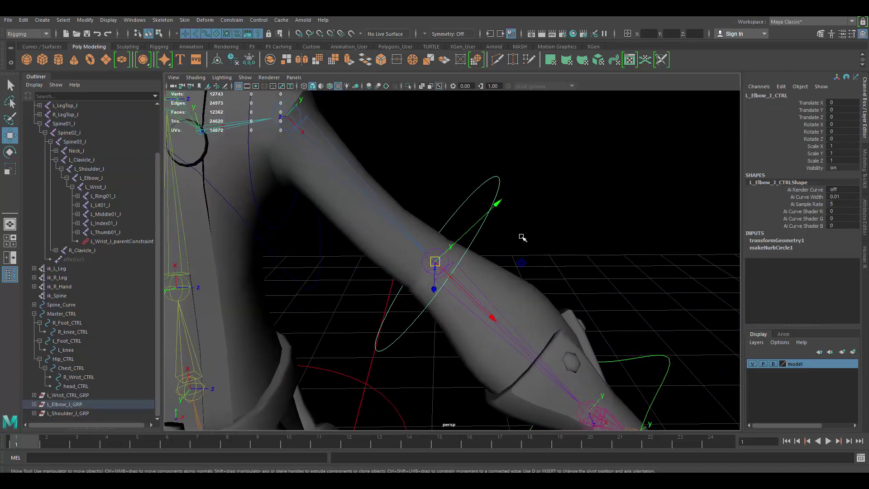
pyautogui.keyDown('alt'); pyautogui.moveTo(522, 237); pyautogui.dragTo(529, 244); pyautogui.keyUp('alt')
pyautogui.keyDown('alt'); pyautogui.moveTo(507, 217); pyautogui.dragTo(503, 204, button='middle'); pyautogui.keyUp('alt')
pyautogui.keyDown('alt'); pyautogui.moveTo(503, 203); pyautogui.dragTo(538, 224, button='right'); pyautogui.keyUp('alt')
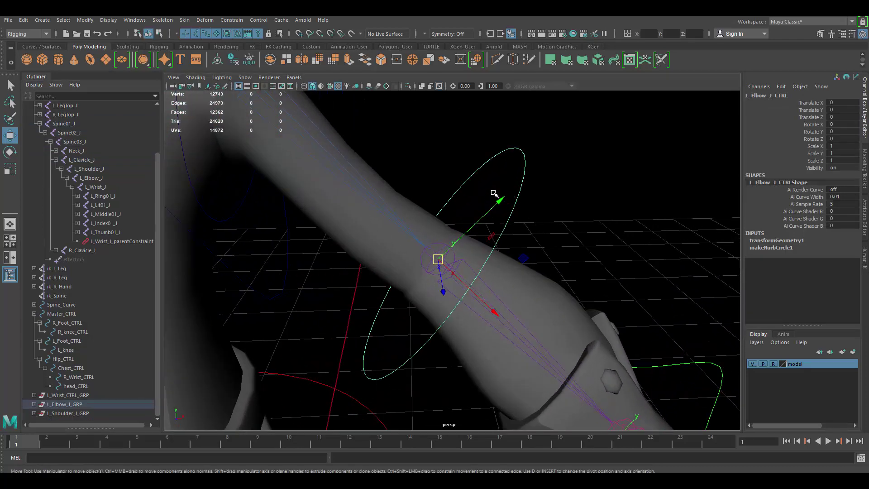
pyautogui.click(438, 244)
pyautogui.click(258, 20)
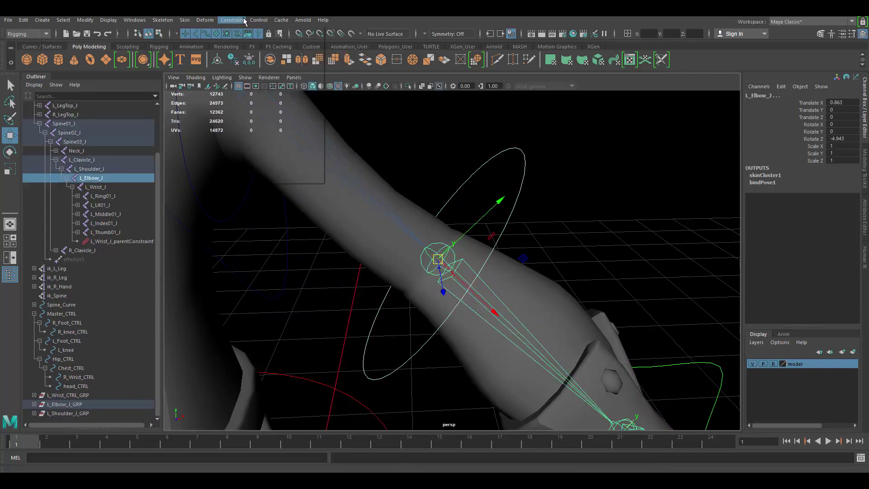
pyautogui.click(243, 20)
pyautogui.click(318, 44)
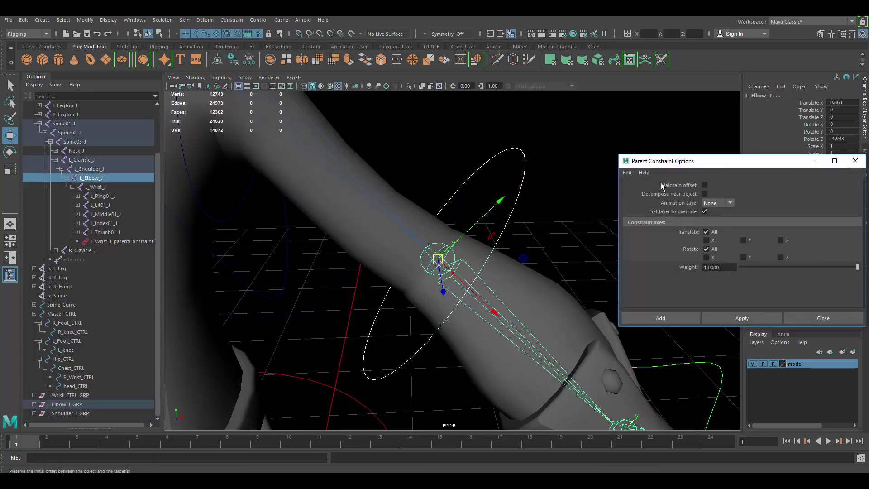
pyautogui.click(705, 186)
pyautogui.click(762, 318)
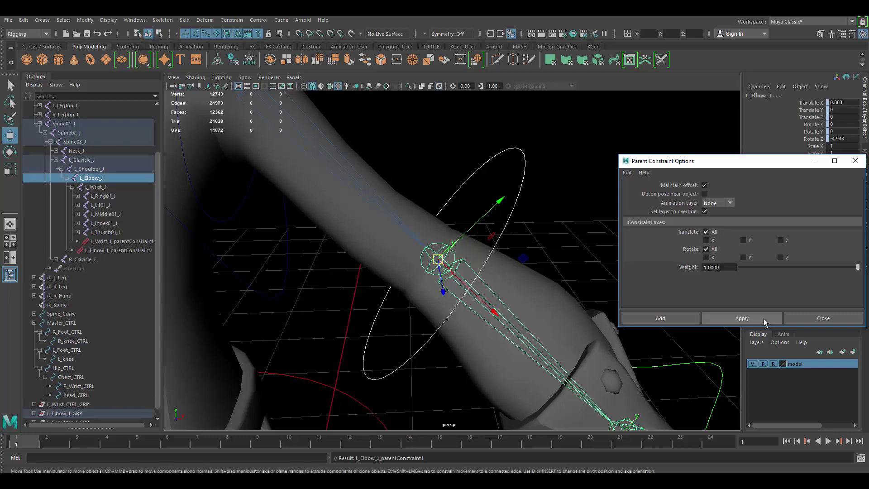
pyautogui.click(796, 318)
# - Test the elbow constraint by rotating L_Elbow_J_CTRL about -45 degrees in Y, and undo the rotation
pyautogui.click(545, 187)
pyautogui.click(525, 161)
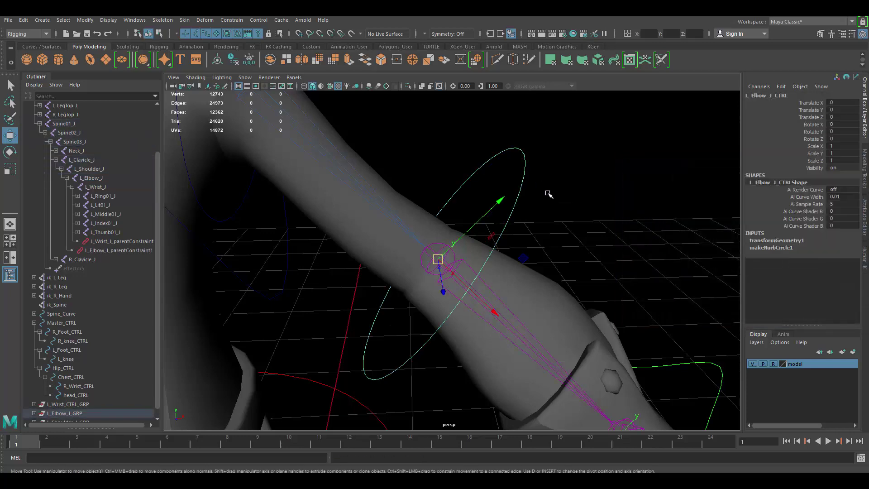
pyautogui.keyDown('alt'); pyautogui.moveTo(549, 194); pyautogui.dragTo(446, 168, button='right'); pyautogui.keyUp('alt')
pyautogui.keyDown('alt'); pyautogui.moveTo(446, 169); pyautogui.dragTo(477, 199, button='middle'); pyautogui.keyUp('alt')
pyautogui.press('e')
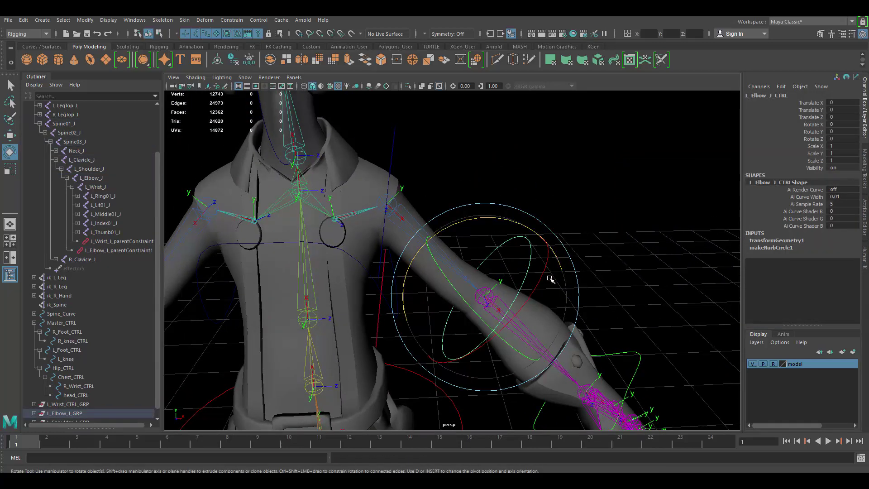
pyautogui.moveTo(550, 278); pyautogui.dragTo(540, 294)
pyautogui.keyDown('alt'); pyautogui.moveTo(540, 294); pyautogui.dragTo(500, 231, button='middle'); pyautogui.keyUp('alt')
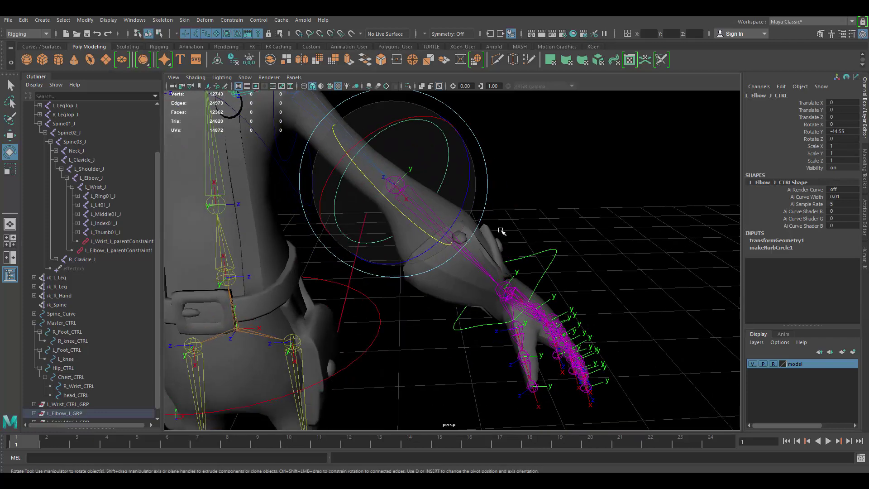
pyautogui.keyDown('alt'); pyautogui.moveTo(500, 231); pyautogui.dragTo(497, 219); pyautogui.keyUp('alt')
pyautogui.hotkey('ctrl', 'z')
# - Parent-constrain the left shoulder joint L_Shoulder_J to the L_Shoulder_J_CTRL control
pyautogui.keyDown('alt'); pyautogui.moveTo(497, 219); pyautogui.dragTo(484, 250, button='middle'); pyautogui.keyUp('alt')
pyautogui.keyDown('alt'); pyautogui.moveTo(430, 240); pyautogui.dragTo(458, 242, button='right'); pyautogui.keyUp('alt')
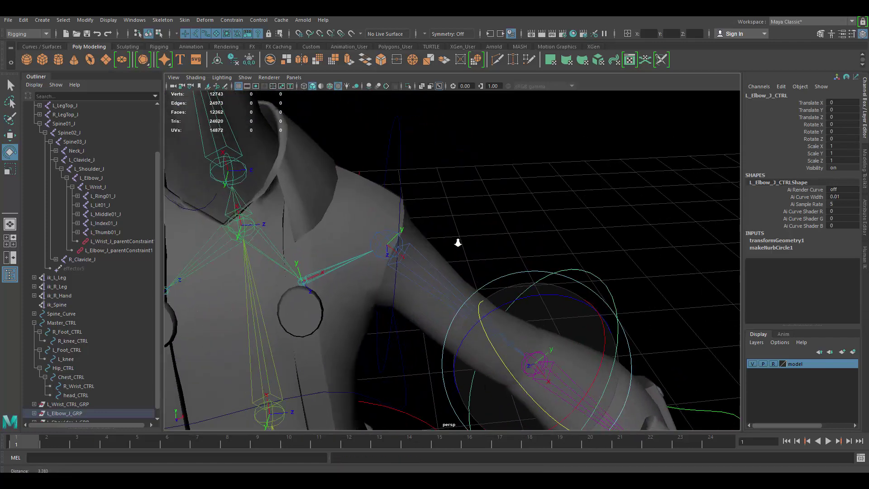
pyautogui.click(401, 149)
pyautogui.keyDown('alt'); pyautogui.moveTo(401, 151); pyautogui.dragTo(437, 186); pyautogui.keyUp('alt')
pyautogui.press('w')
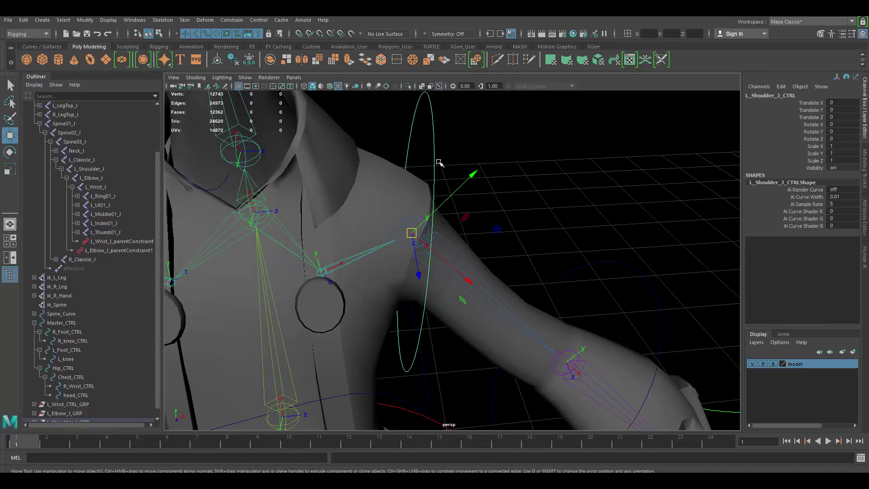
pyautogui.click(411, 219)
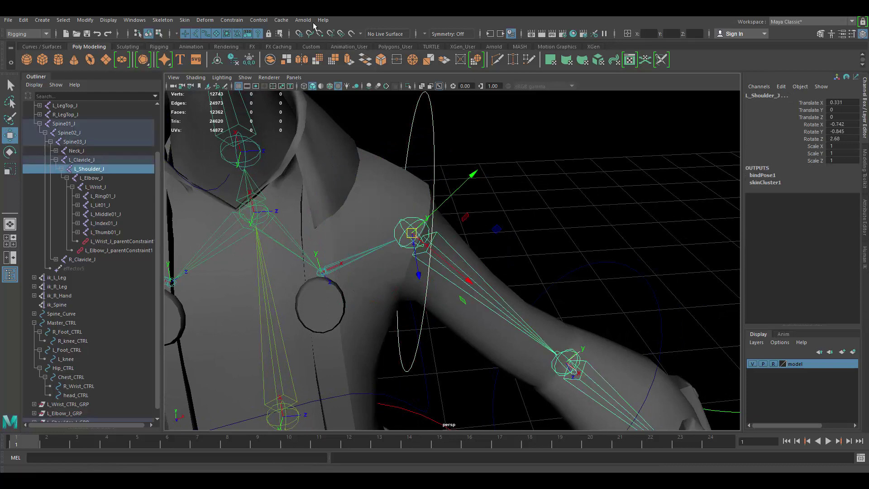
pyautogui.click(246, 20)
pyautogui.click(249, 43)
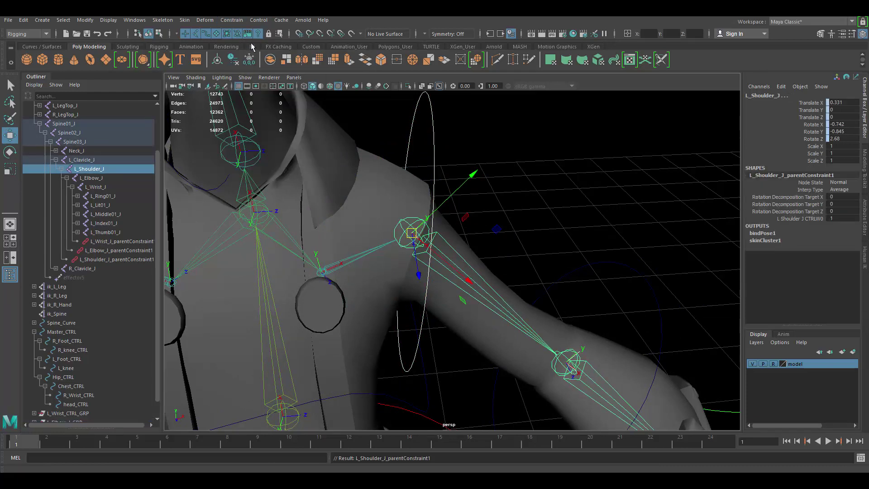
# - Test the shoulder constraint by rotating L_Shoulder_J_CTRL, and undo the rotation
pyautogui.click(462, 159)
pyautogui.click(432, 134)
pyautogui.press('f')
pyautogui.press('e')
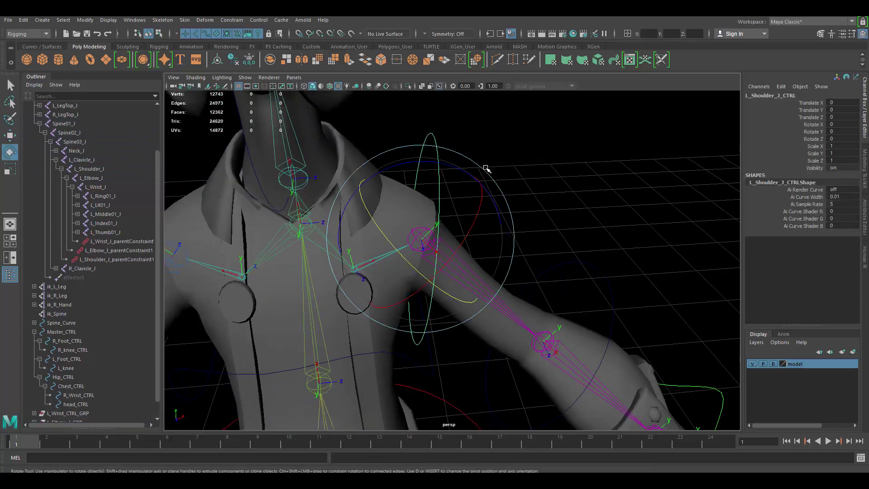
pyautogui.moveTo(466, 173); pyautogui.dragTo(425, 169)
pyautogui.hotkey('ctrl', 'z')
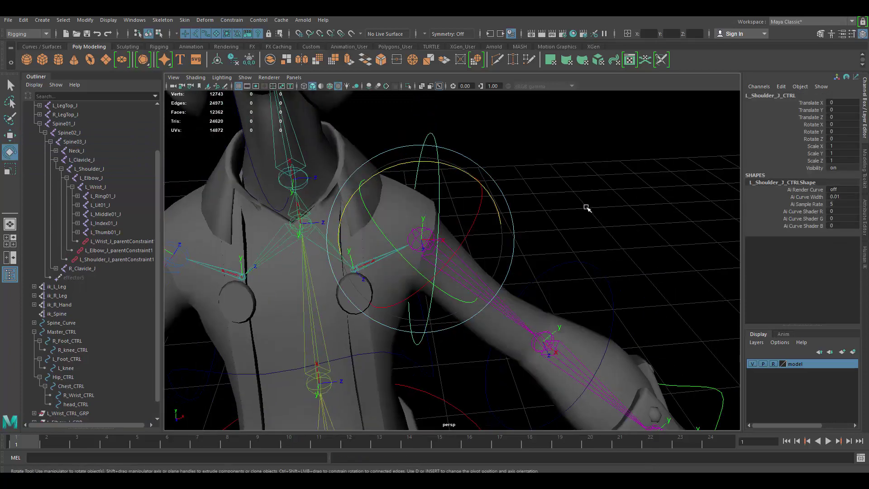
# - Parent L_Wrist_CTRL_GRP under the elbow control L_Elbow_J_CTRL in the Outliner and expand the resulting hierarchy
pyautogui.click(586, 208)
pyautogui.scroll(-4, 539, 258)
pyautogui.keyDown('alt'); pyautogui.moveTo(539, 260); pyautogui.dragTo(508, 213); pyautogui.keyUp('alt')
pyautogui.click(475, 185)
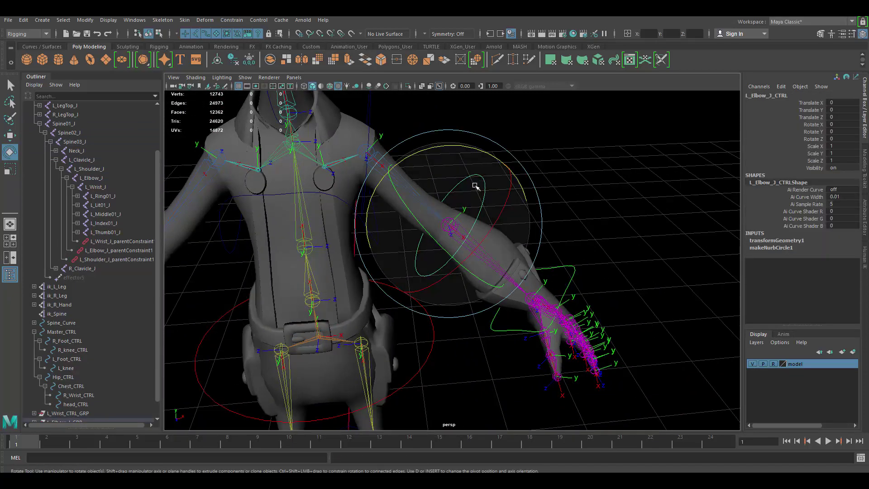
pyautogui.press('w')
pyautogui.scroll(-1, 70, 359)
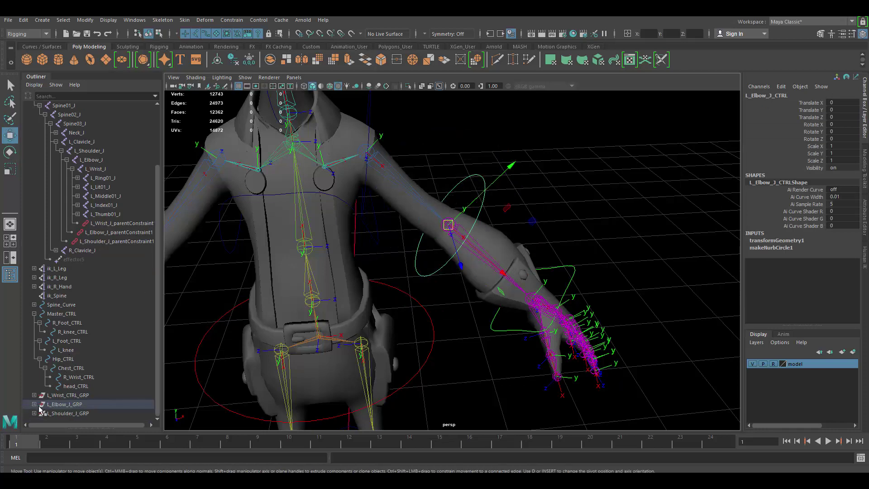
pyautogui.click(65, 358)
pyautogui.click(74, 396)
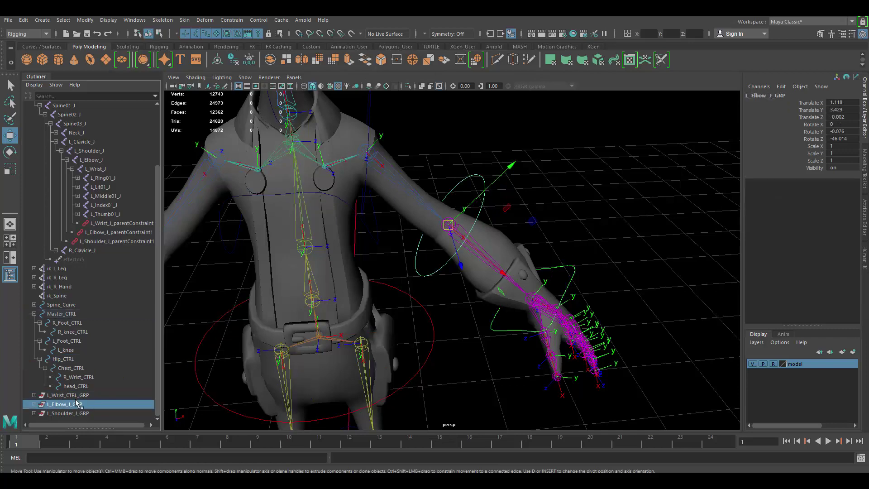
pyautogui.click(34, 404)
pyautogui.moveTo(68, 388); pyautogui.dragTo(68, 404, button='middle')
pyautogui.click(40, 404)
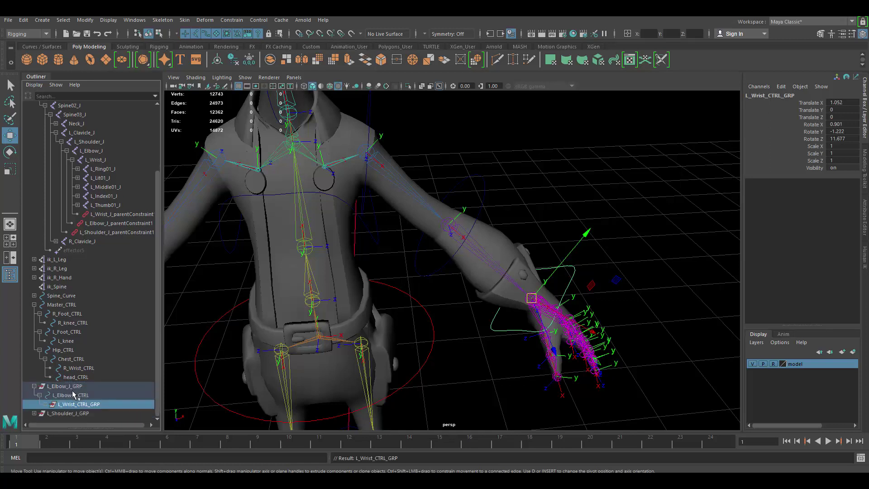
pyautogui.click(45, 404)
# - Parent L_Elbow_J_GRP, with its wrist group, under the shoulder control L_Shoulder_J_CTRL in the Outliner
pyautogui.click(66, 413)
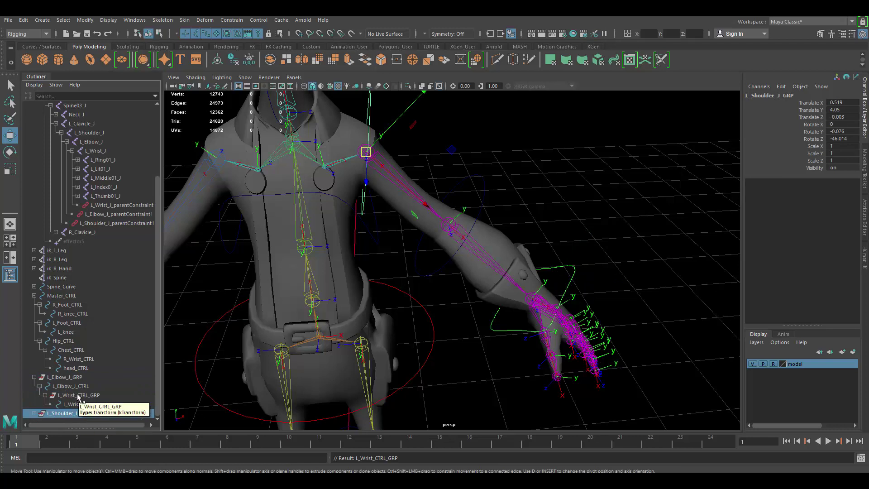
pyautogui.click(71, 377)
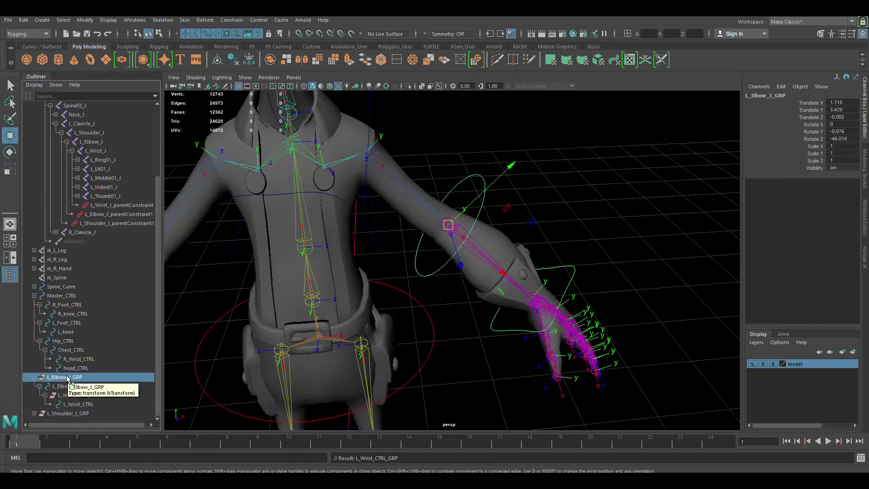
pyautogui.click(34, 413)
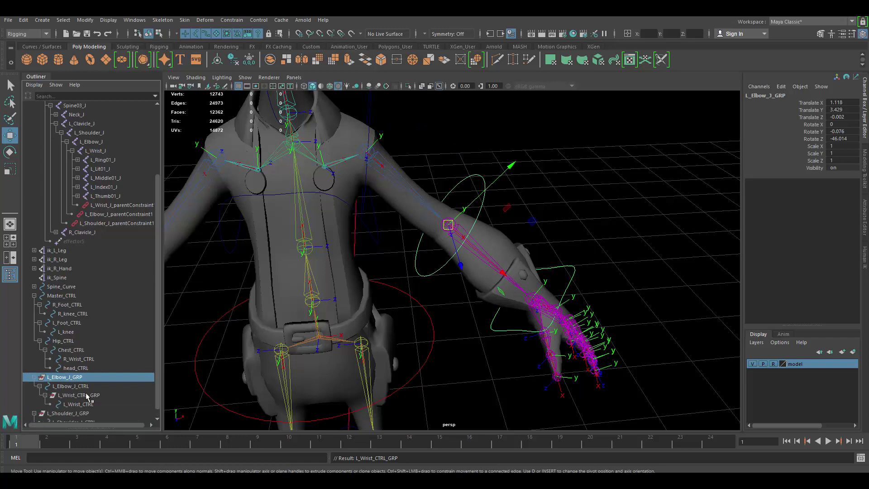
pyautogui.moveTo(72, 368); pyautogui.dragTo(70, 413, button='middle')
pyautogui.click(39, 413)
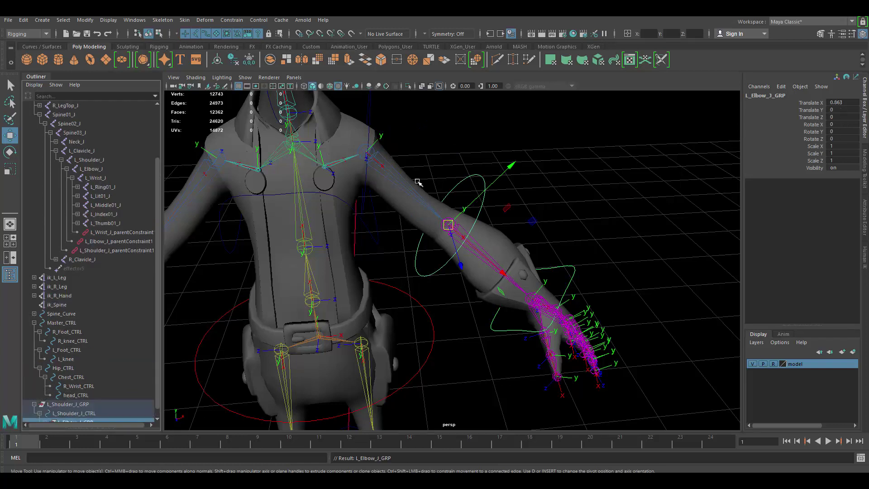
# - Test the arm hierarchy by rotating L_Shoulder_J_CTRL about 23 degrees in Z and L_Elbow_J_CTRL about -70 degrees in Y
pyautogui.click(383, 115)
pyautogui.click(371, 105)
pyautogui.keyDown('alt'); pyautogui.moveTo(454, 139); pyautogui.dragTo(462, 171, button='middle'); pyautogui.keyUp('alt')
pyautogui.press('e')
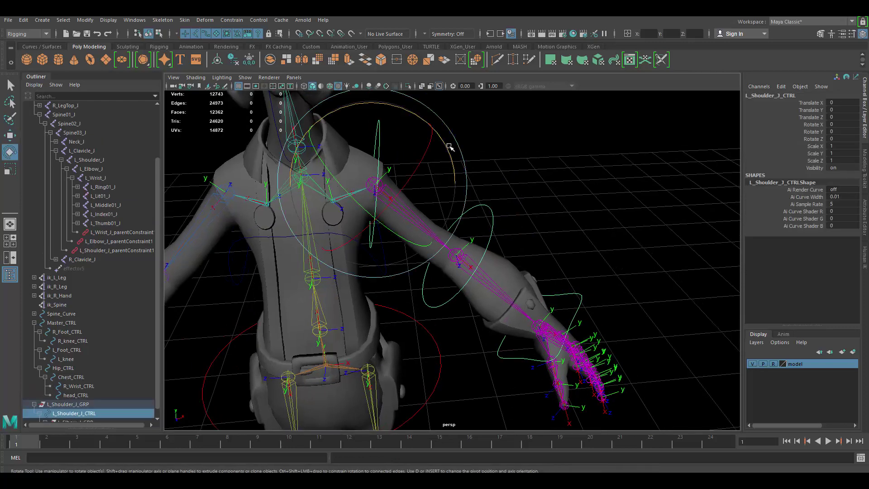
pyautogui.moveTo(447, 148); pyautogui.dragTo(427, 122)
pyautogui.keyDown('alt'); pyautogui.moveTo(511, 187); pyautogui.dragTo(459, 228); pyautogui.keyUp('alt')
pyautogui.click(452, 219)
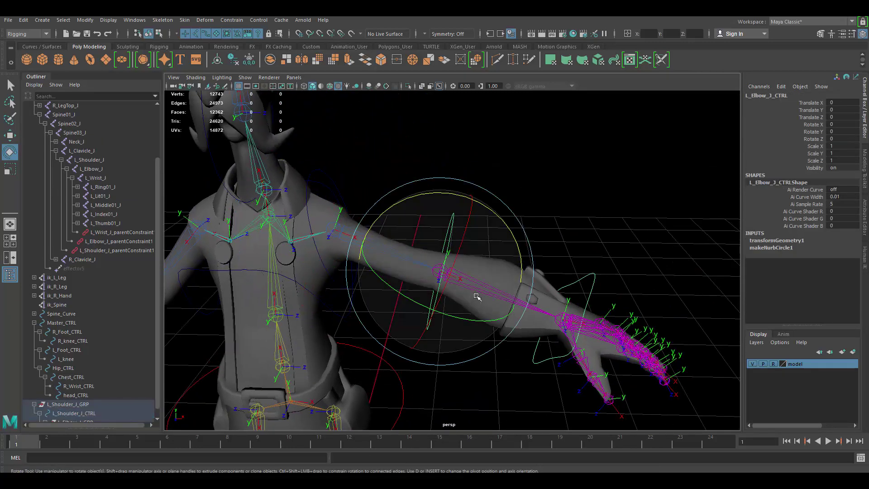
pyautogui.moveTo(454, 314); pyautogui.dragTo(339, 302)
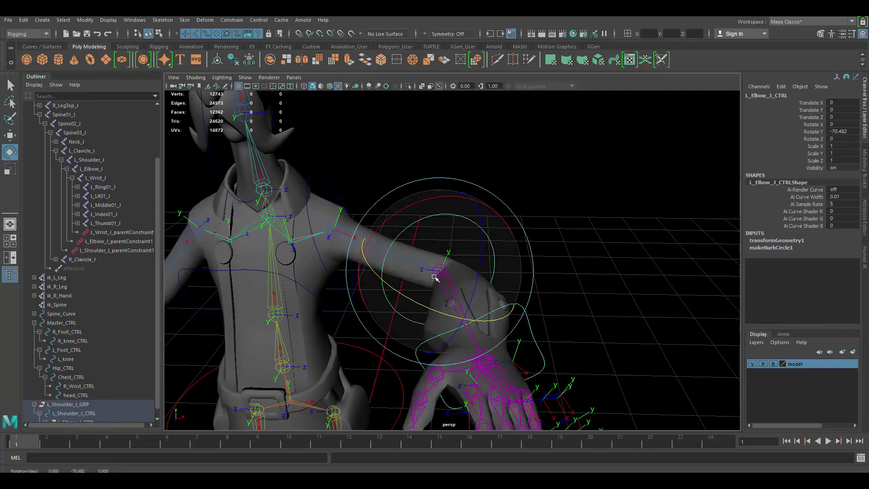
# - Examine the bent left arm and its controls from several angles
pyautogui.keyDown('alt'); pyautogui.moveTo(439, 277); pyautogui.dragTo(389, 317); pyautogui.keyUp('alt')
pyautogui.keyDown('alt'); pyautogui.moveTo(390, 317); pyautogui.dragTo(435, 247, button='middle'); pyautogui.keyUp('alt')
pyautogui.keyDown('alt'); pyautogui.moveTo(435, 247); pyautogui.dragTo(448, 191); pyautogui.keyUp('alt')
pyautogui.click(461, 152)
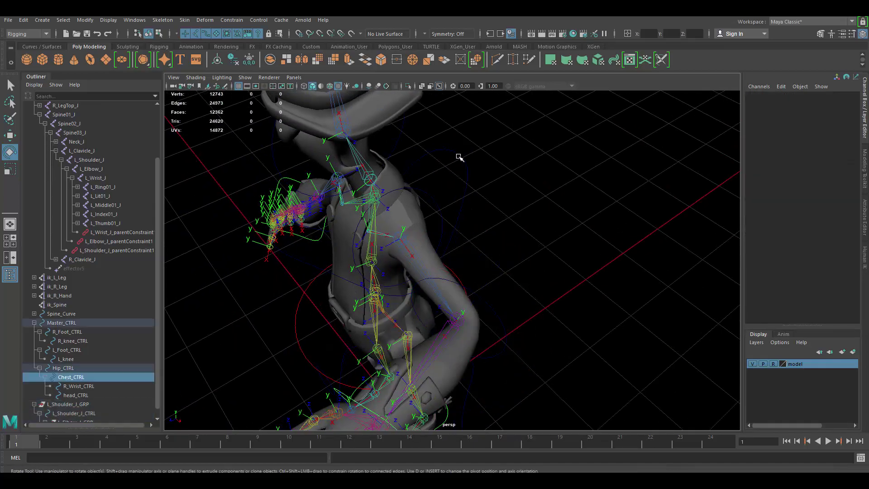
pyautogui.click(459, 159)
pyautogui.keyDown('alt'); pyautogui.moveTo(459, 159); pyautogui.dragTo(510, 196); pyautogui.keyUp('alt')
pyautogui.click(539, 208)
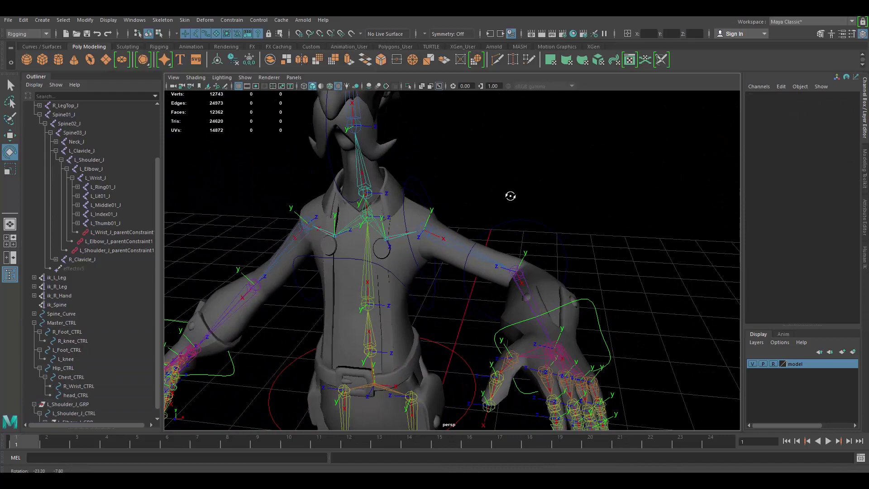
# - Test the shoulder control by rotating L_Shoulder_J_CTRL to about -5, 21 and 9 degrees in X, Y and Z
pyautogui.click(430, 191)
pyautogui.moveTo(433, 192)
pyautogui.keyDown('alt'); pyautogui.mouseDown()
pyautogui.moveTo(392, 285)
pyautogui.moveTo(414, 293)
pyautogui.moveTo(436, 287)
pyautogui.moveTo(492, 236)
pyautogui.moveTo(430, 183)
pyautogui.mouseUp(); pyautogui.keyUp('alt')
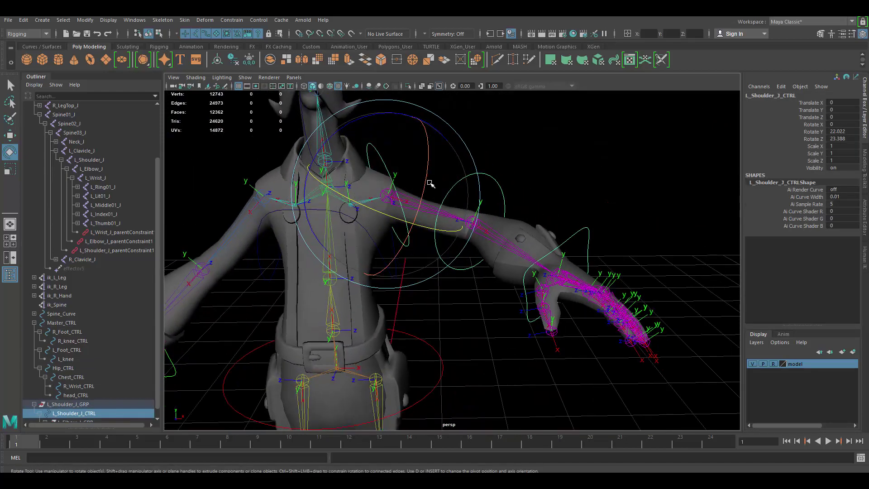
pyautogui.moveTo(447, 132); pyautogui.dragTo(576, 295)
pyautogui.click(499, 223)
# - Test the wrist control by rotating L_Wrist_CTRL about -33 degrees in Y, and undo the rotation
pyautogui.click(577, 301)
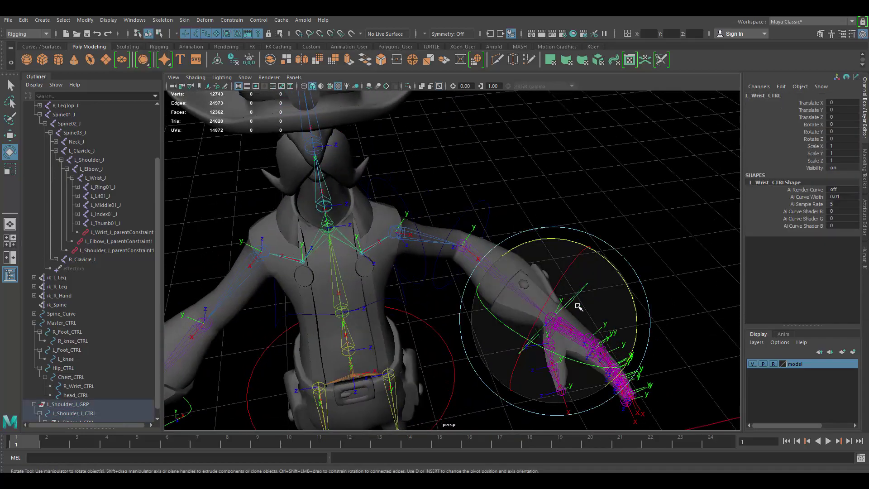
pyautogui.moveTo(550, 351); pyautogui.dragTo(518, 248)
pyautogui.keyDown('alt'); pyautogui.moveTo(518, 249); pyautogui.dragTo(578, 252, button='right'); pyautogui.keyUp('alt')
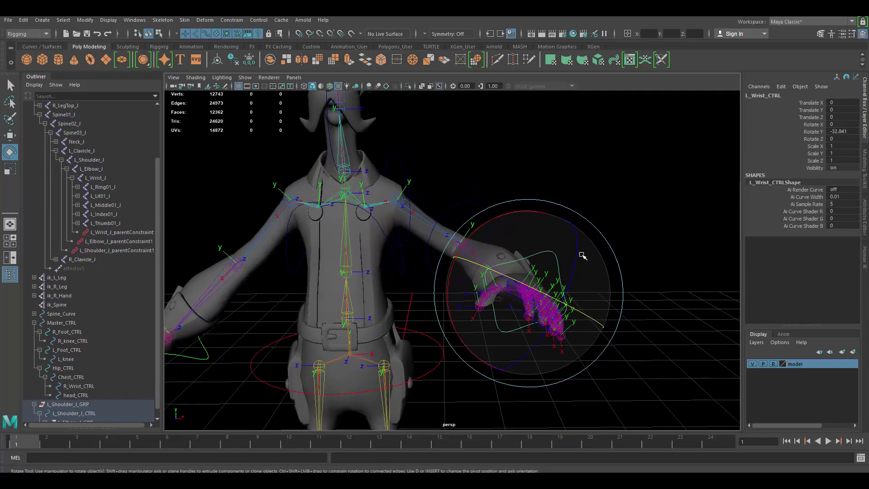
pyautogui.hotkey('ctrl', 'z')
# - Reset all translate and rotate channels of L_Shoulder_J_CTRL to 0
pyautogui.press('w')
pyautogui.keyDown('alt'); pyautogui.moveTo(466, 227); pyautogui.dragTo(474, 203); pyautogui.keyUp('alt')
pyautogui.click(473, 207)
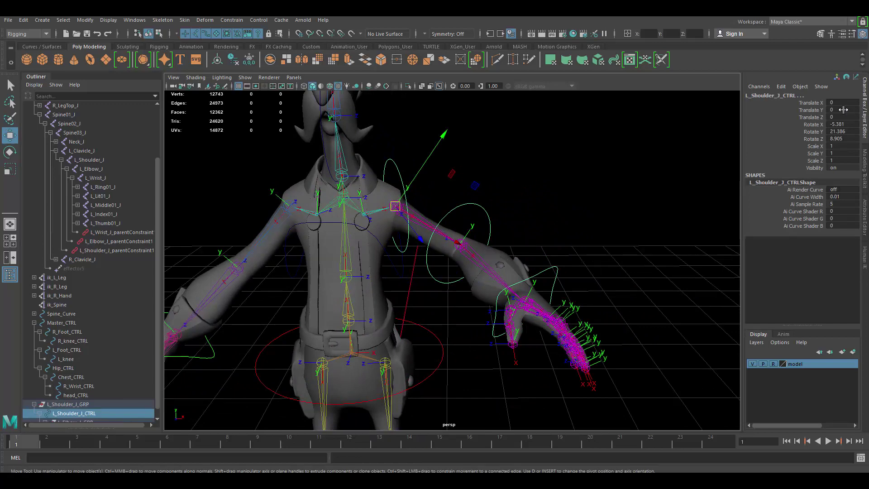
pyautogui.moveTo(838, 103); pyautogui.dragTo(835, 136)
pyautogui.doubleClick(835, 139)
pyautogui.write('0')
pyautogui.press('Return')
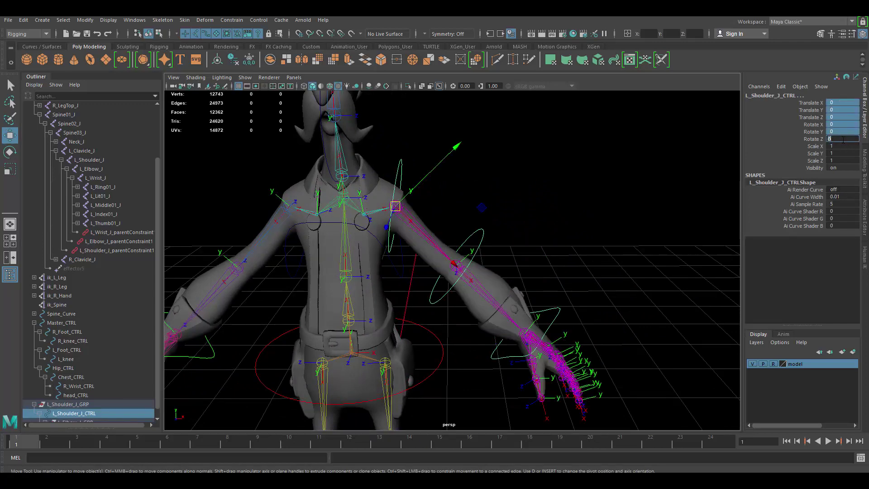
# - Examine the left hand's finger joints and their axis orientation from several angles
pyautogui.click(574, 248)
pyautogui.keyDown('alt'); pyautogui.moveTo(573, 249); pyautogui.dragTo(501, 202); pyautogui.keyUp('alt')
pyautogui.click(457, 171)
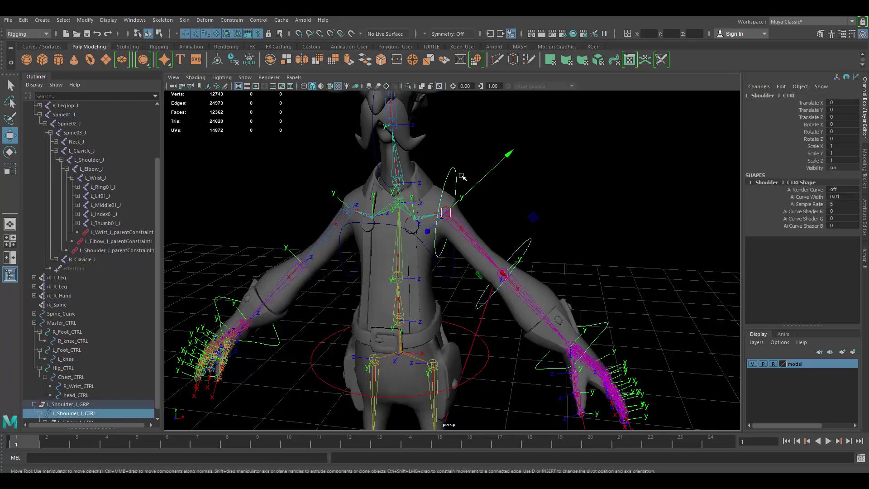
pyautogui.keyDown('alt'); pyautogui.moveTo(302, 277); pyautogui.dragTo(438, 295); pyautogui.keyUp('alt')
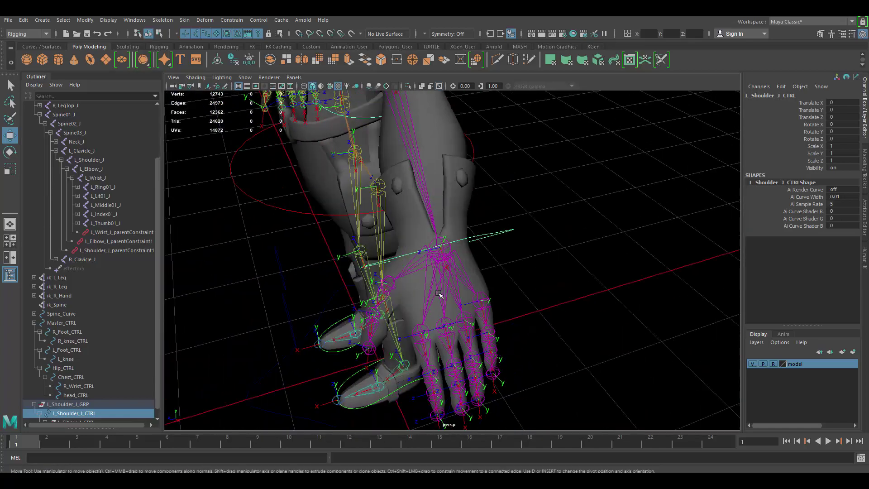
pyautogui.keyDown('alt'); pyautogui.moveTo(439, 294); pyautogui.dragTo(428, 257, button='middle'); pyautogui.keyUp('alt')
pyautogui.keyDown('alt'); pyautogui.moveTo(428, 257); pyautogui.dragTo(543, 277, button='right'); pyautogui.keyUp('alt')
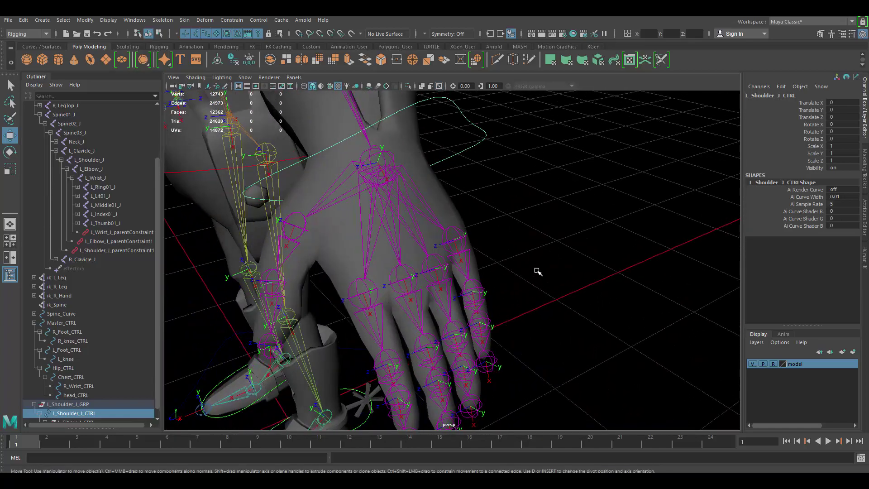
pyautogui.click(538, 270)
pyautogui.keyDown('alt'); pyautogui.moveTo(475, 210); pyautogui.dragTo(489, 262, button='right'); pyautogui.keyUp('alt')
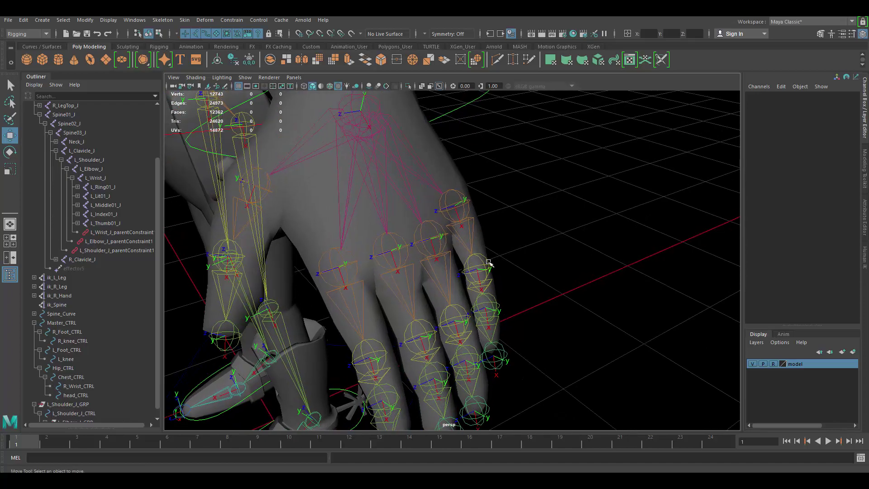
pyautogui.keyDown('alt'); pyautogui.moveTo(488, 263); pyautogui.dragTo(466, 266); pyautogui.keyUp('alt')
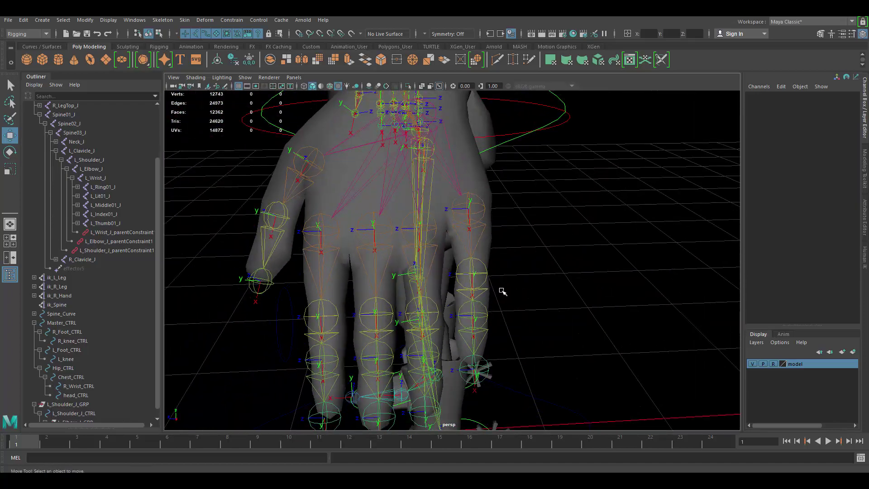
pyautogui.keyDown('alt'); pyautogui.moveTo(500, 293); pyautogui.dragTo(524, 303); pyautogui.keyUp('alt')
pyautogui.keyDown('alt'); pyautogui.moveTo(524, 303); pyautogui.dragTo(534, 289, button='right'); pyautogui.keyUp('alt')
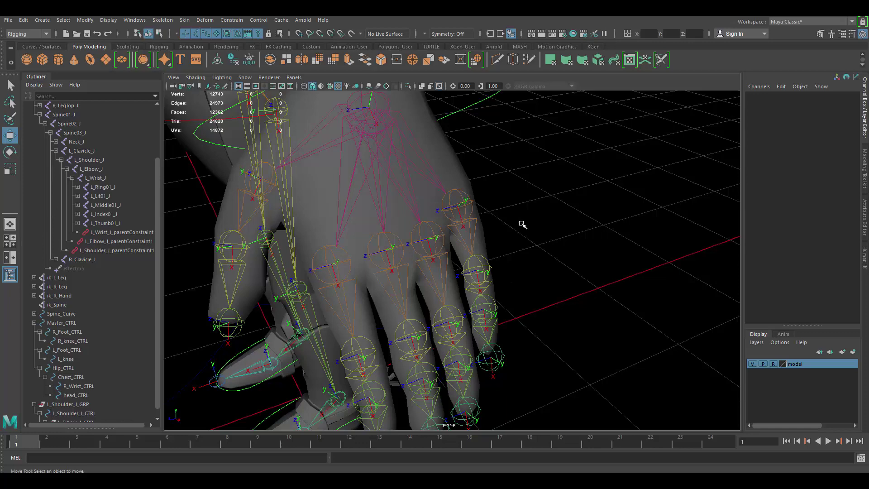
pyautogui.keyDown('alt'); pyautogui.moveTo(512, 262); pyautogui.dragTo(525, 232); pyautogui.keyUp('alt')
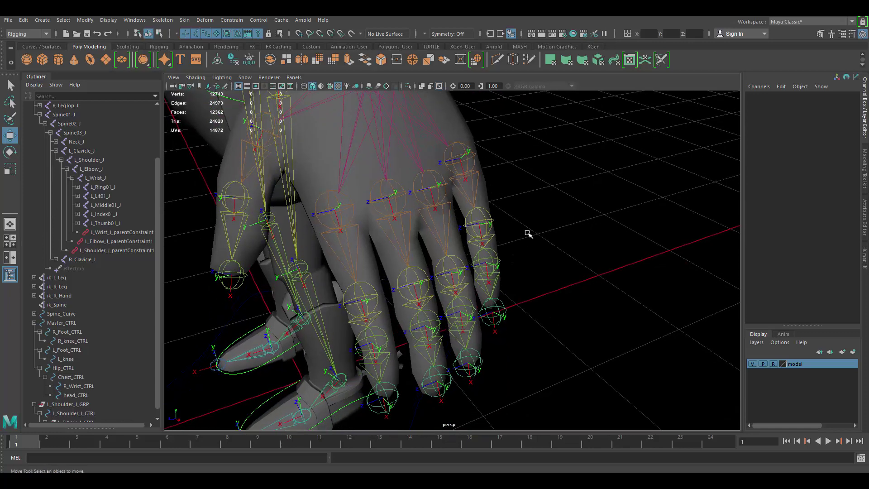
# - Create a NURBS circle to serve as the control for the left little finger's base joint
pyautogui.click(42, 20)
pyautogui.moveTo(84, 53)
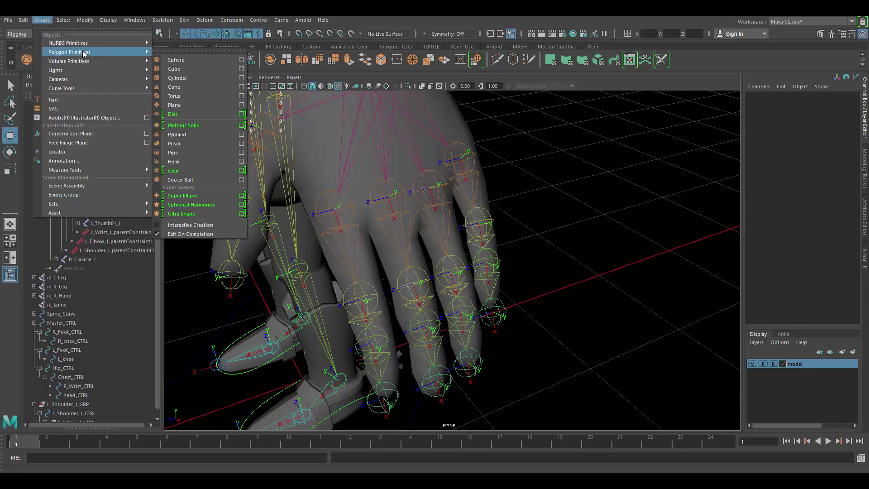
pyautogui.moveTo(112, 42)
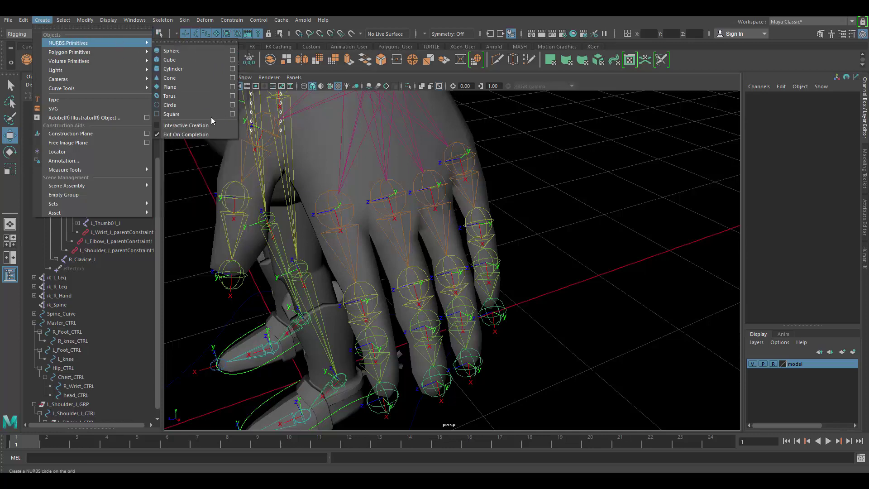
pyautogui.click(200, 107)
pyautogui.scroll(-5, 382, 244)
pyautogui.keyDown('alt'); pyautogui.moveTo(382, 245); pyautogui.dragTo(398, 204, button='middle'); pyautogui.keyUp('alt')
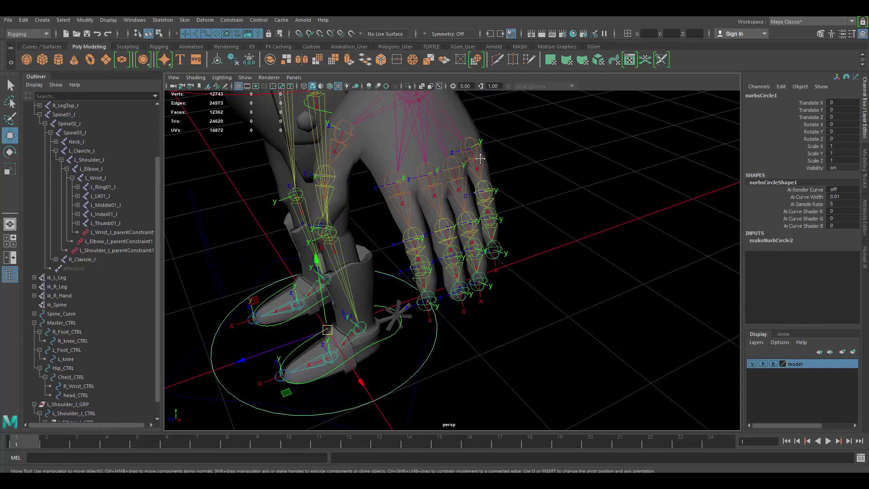
pyautogui.keyDown('alt'); pyautogui.moveTo(480, 158); pyautogui.dragTo(475, 156); pyautogui.keyUp('alt')
pyautogui.click(470, 156)
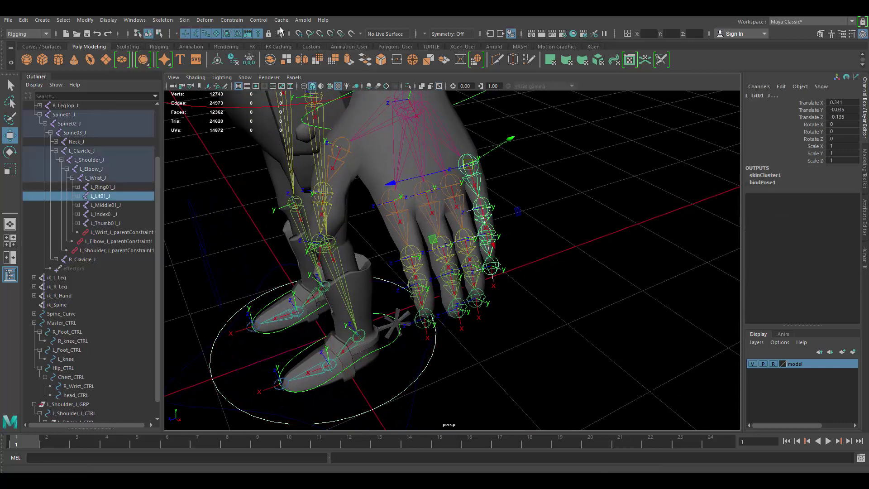
pyautogui.click(231, 21)
pyautogui.click(318, 43)
pyautogui.click(855, 160)
pyautogui.scroll(1, 474, 152)
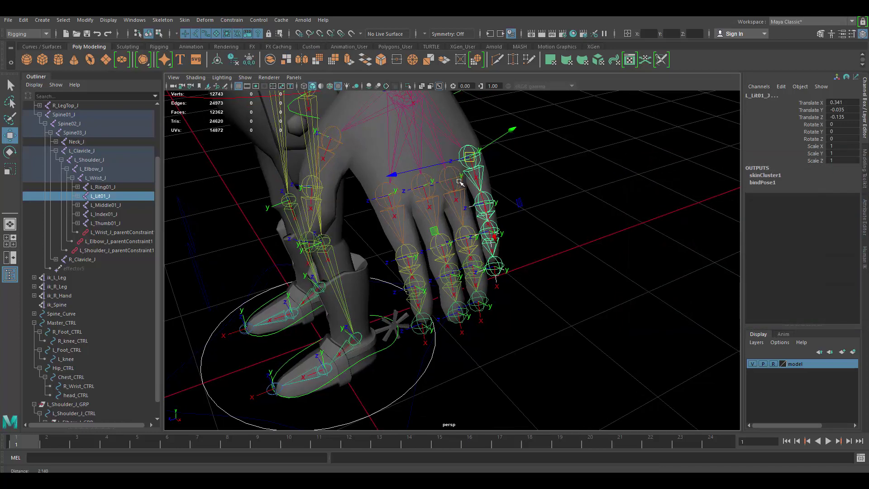
pyautogui.click(470, 145)
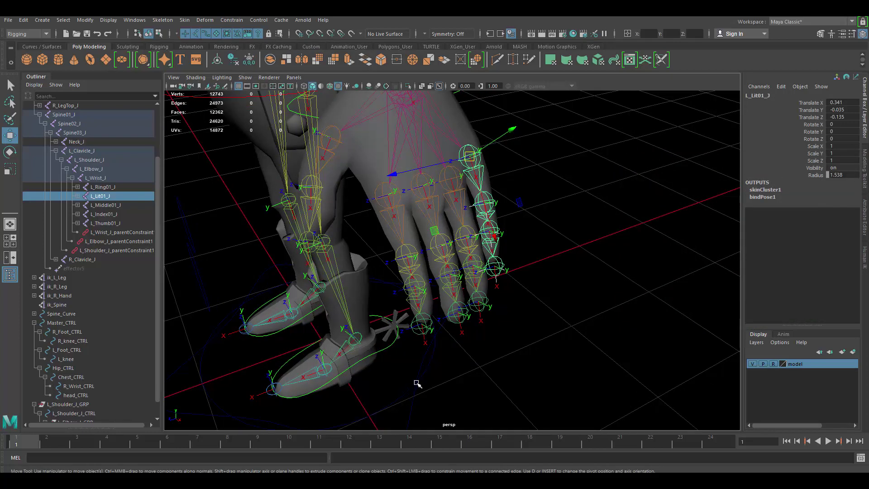
pyautogui.click(428, 363)
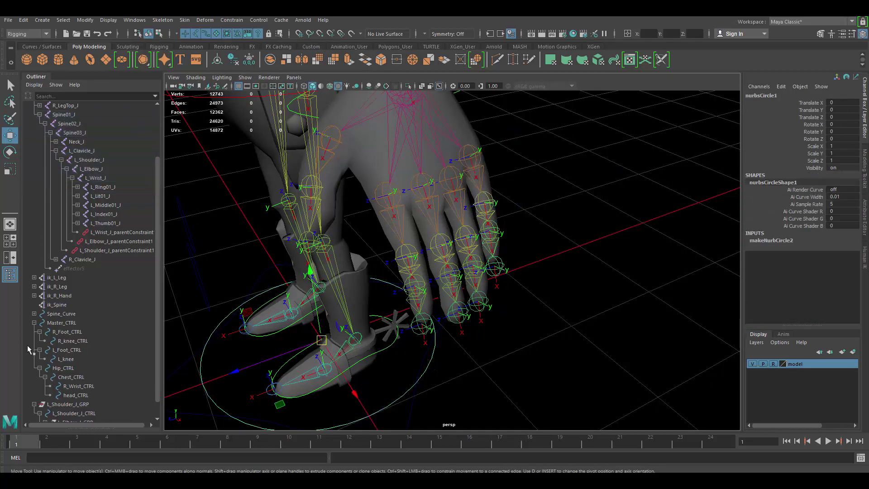
pyautogui.scroll(-1, 27, 345)
# - Parent-constrain nurbsCircle1 to the L_Lit01_J joint with Maintain offset turned off
pyautogui.click(472, 148)
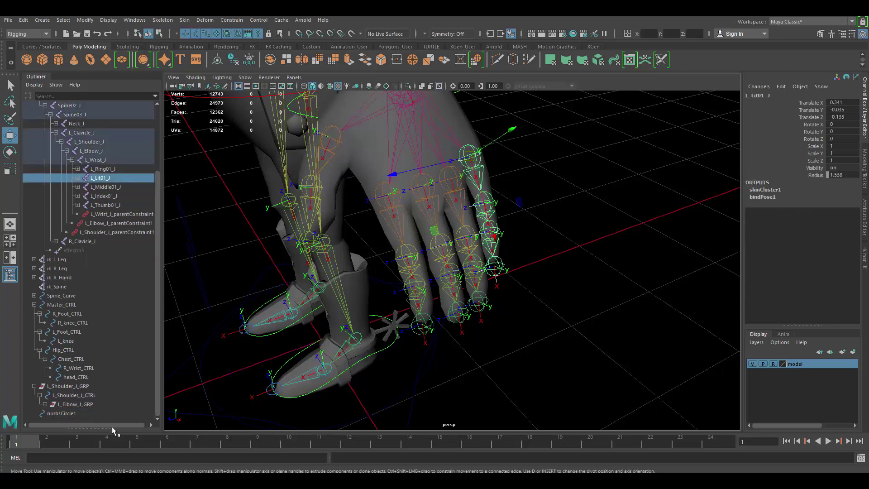
pyautogui.keyDown('ctrl'); pyautogui.click(65, 412); pyautogui.keyUp('ctrl')
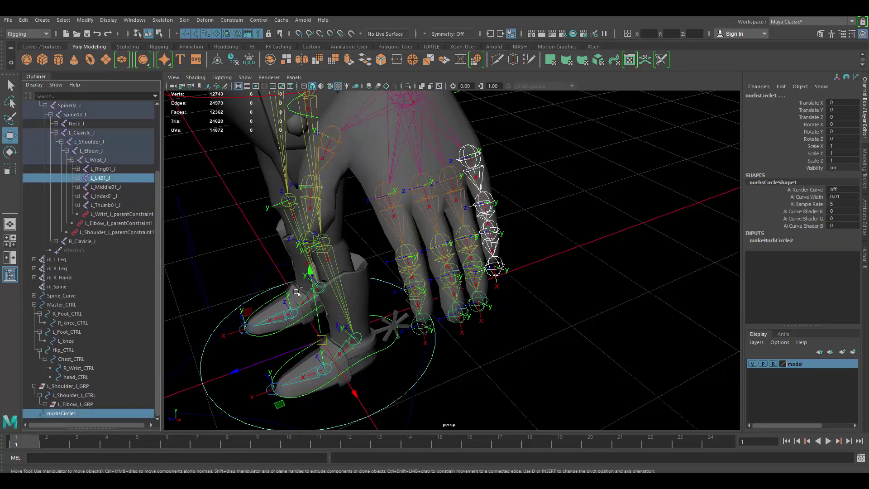
pyautogui.click(232, 20)
pyautogui.click(321, 43)
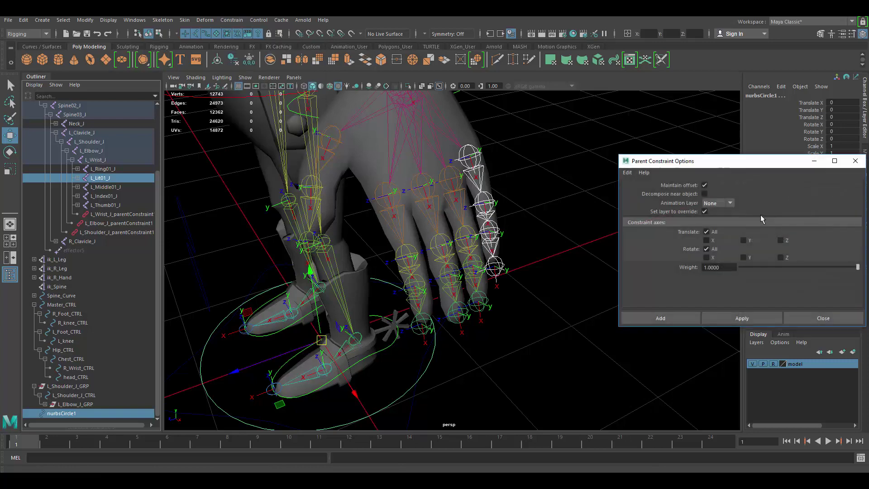
pyautogui.click(742, 319)
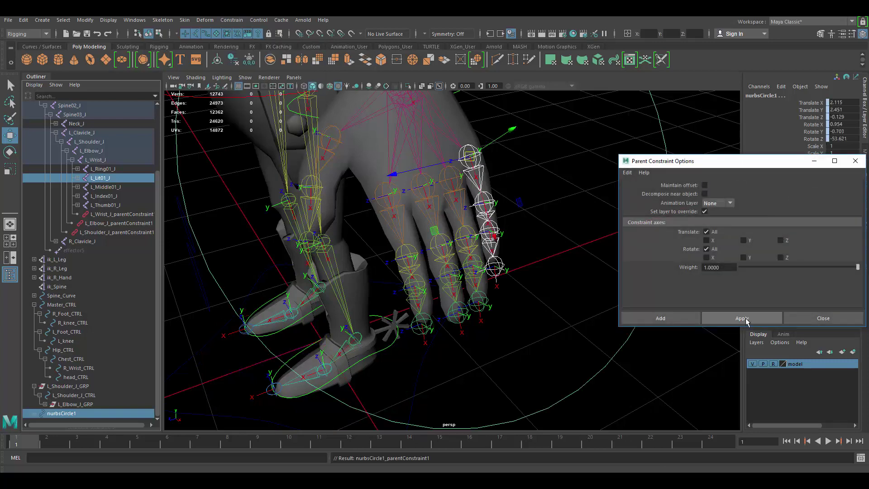
pyautogui.click(810, 319)
# - Scale nurbsCircle1 uniformly to about 0.186 and rotate it to about 47 degrees in Z around the little finger's base joint
pyautogui.keyDown('alt'); pyautogui.moveTo(565, 189); pyautogui.dragTo(563, 230, button='middle'); pyautogui.keyUp('alt')
pyautogui.click(680, 209)
pyautogui.press('r')
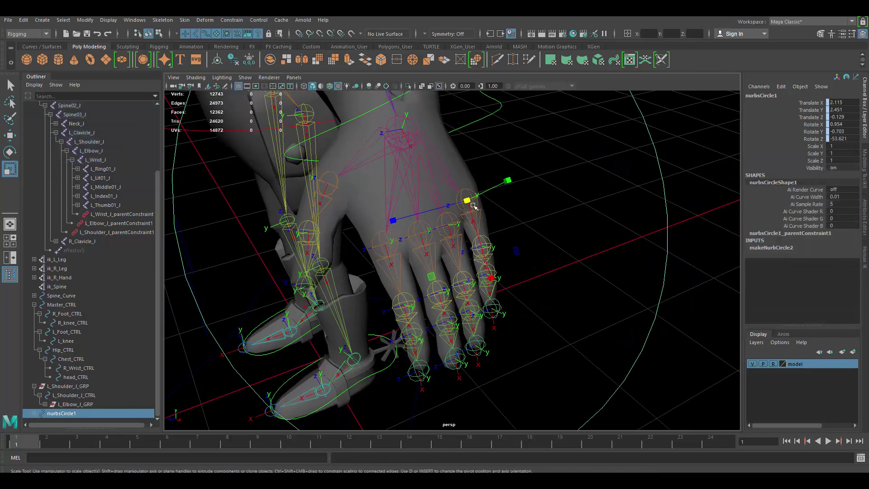
pyautogui.moveTo(466, 200); pyautogui.dragTo(131, 149)
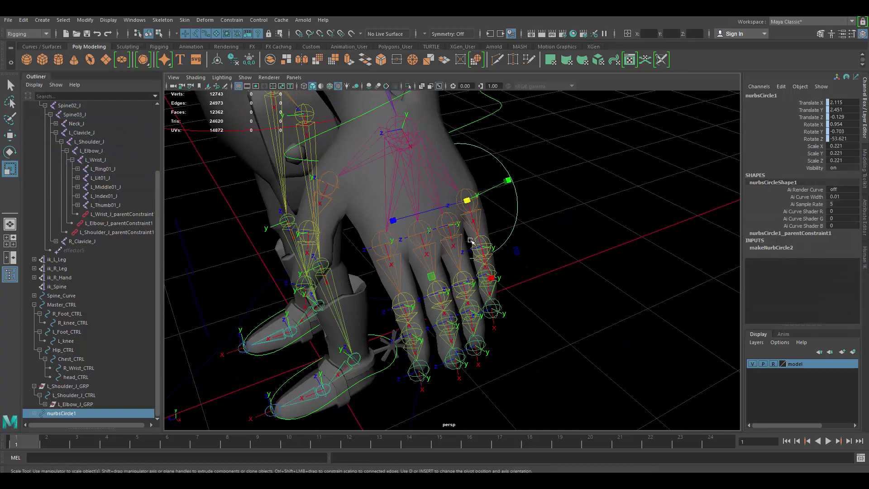
pyautogui.keyDown('alt'); pyautogui.moveTo(471, 240); pyautogui.dragTo(458, 284, button='middle'); pyautogui.keyUp('alt')
pyautogui.keyDown('alt'); pyautogui.moveTo(458, 284); pyautogui.dragTo(514, 289, button='right'); pyautogui.keyUp('alt')
pyautogui.press('e')
pyautogui.moveTo(492, 242); pyautogui.dragTo(481, 186)
pyautogui.press('r')
pyautogui.moveTo(458, 233); pyautogui.dragTo(441, 229)
pyautogui.press('w')
# - Delete the parent constraint under nurbsCircle1
pyautogui.click(34, 413)
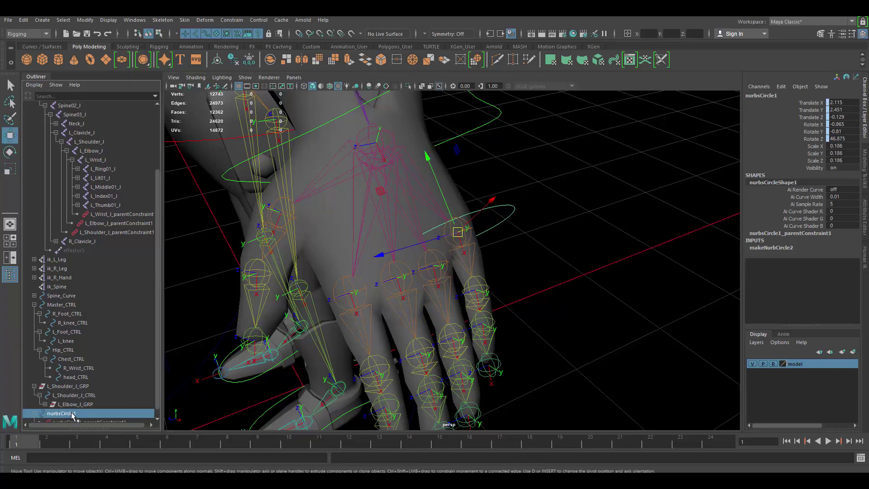
pyautogui.click(74, 413)
pyautogui.press('Delete')
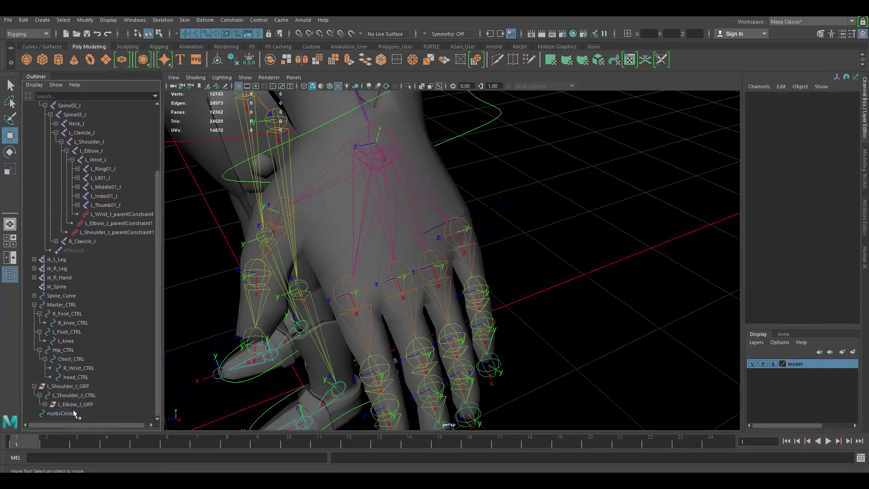
# - Duplicate nurbsCircle1 and move the copy beside the hand to about 2.36, 2.4, -0.47
pyautogui.click(509, 207)
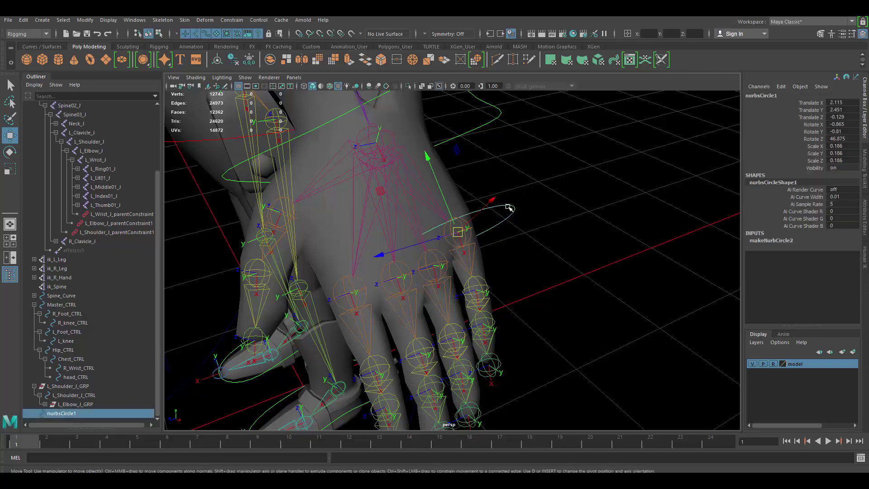
pyautogui.hotkey('ctrl', 'd')
pyautogui.moveTo(457, 231); pyautogui.dragTo(597, 252)
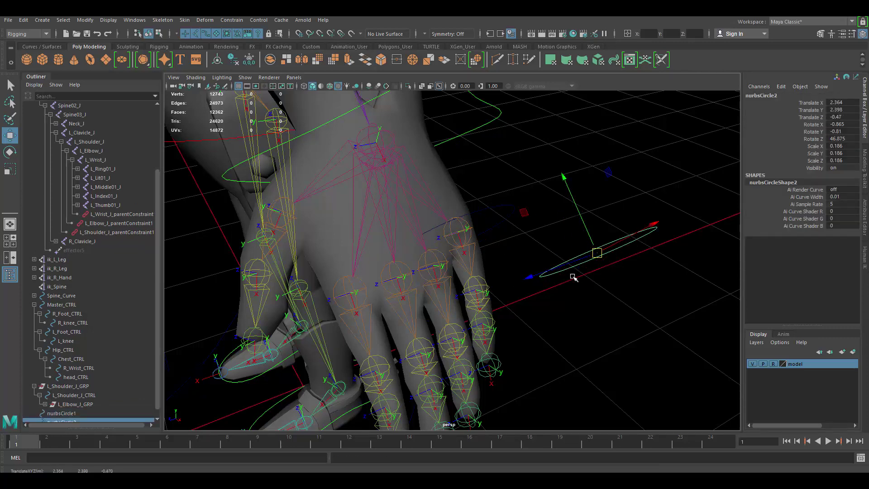
# - Parent-constrain the duplicated circle to the L_Lit02_J joint without maintaining offset
pyautogui.keyDown('alt'); pyautogui.moveTo(490, 287); pyautogui.dragTo(447, 255, button='middle'); pyautogui.keyUp('alt')
pyautogui.click(440, 251)
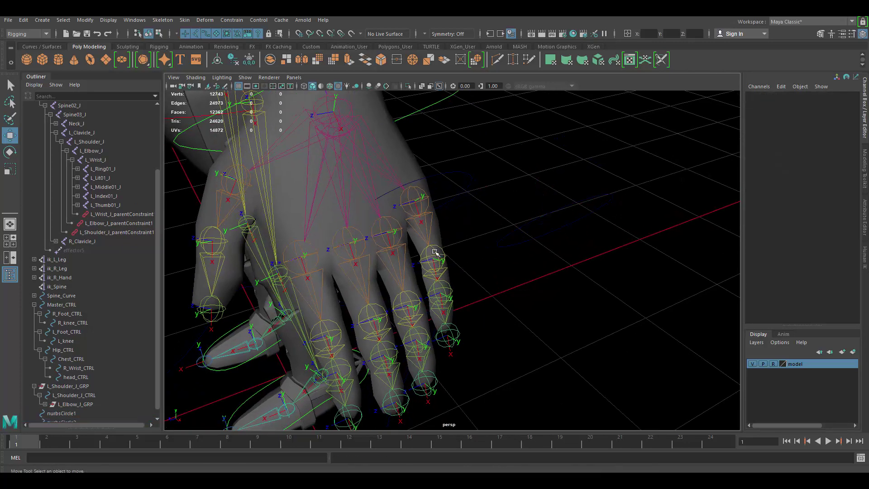
pyautogui.click(434, 252)
pyautogui.hotkey('alt', 'b')
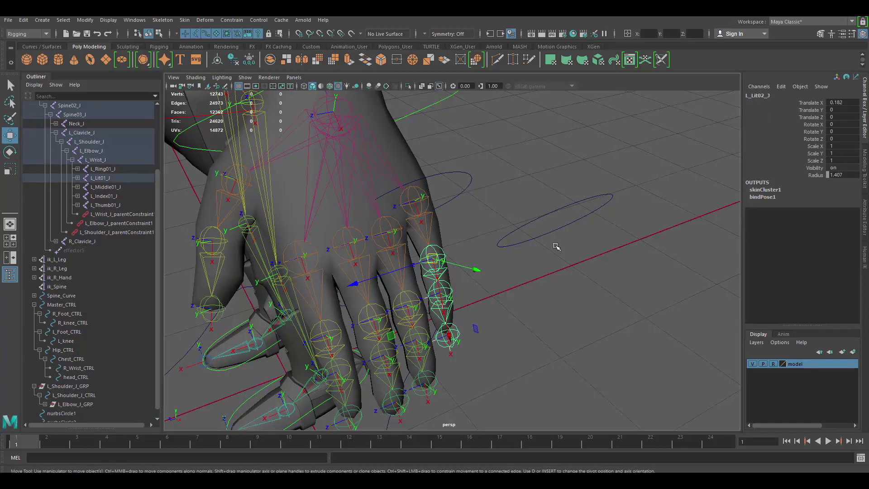
pyautogui.keyDown('shift'); pyautogui.click(569, 221); pyautogui.keyUp('shift')
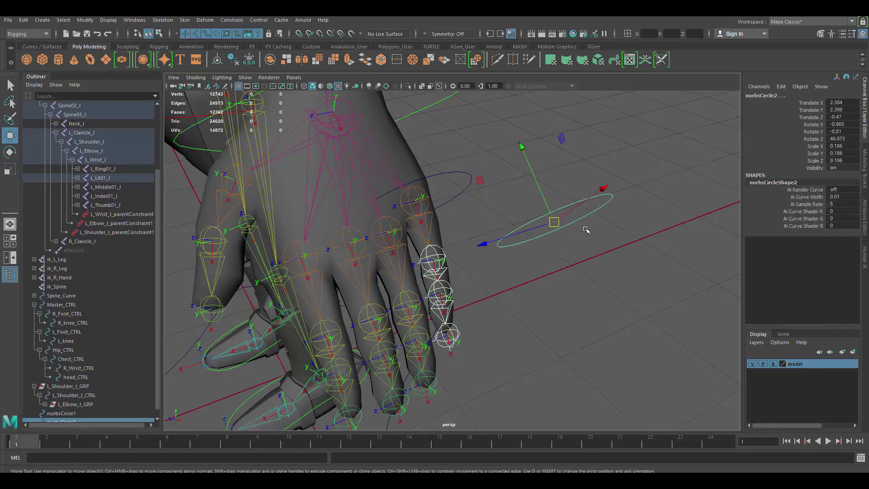
pyautogui.click(231, 20)
pyautogui.click(277, 43)
# - Rotate nurbsCircle2 to about -134 degrees in Z and scale it uniformly to about 0.093 around the second little finger joint
pyautogui.keyDown('alt'); pyautogui.moveTo(406, 129); pyautogui.dragTo(488, 318); pyautogui.keyUp('alt')
pyautogui.click(473, 225)
pyautogui.press('e')
pyautogui.click(471, 227)
pyautogui.press('r')
pyautogui.moveTo(433, 259); pyautogui.dragTo(400, 259)
pyautogui.press('w')
pyautogui.keyDown('alt'); pyautogui.moveTo(460, 267); pyautogui.dragTo(473, 277); pyautogui.keyUp('alt')
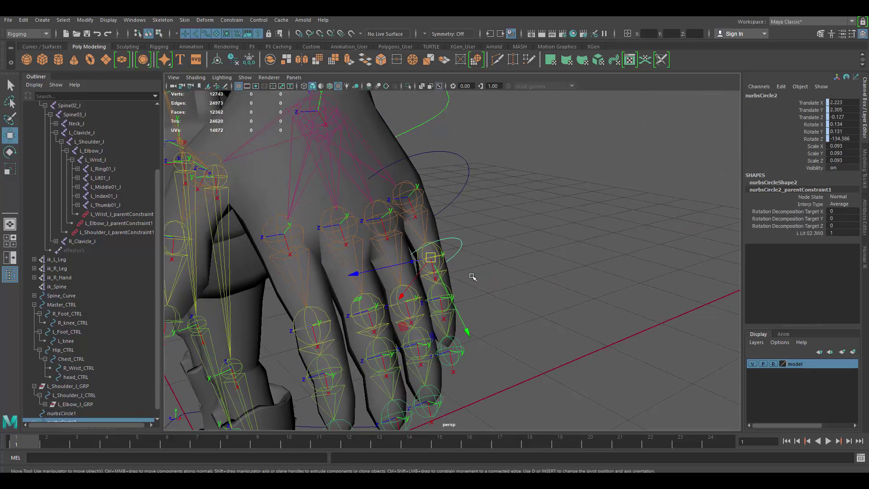
# - Delete the parent constraint under nurbsCircle2
pyautogui.scroll(-1, 54, 405)
pyautogui.click(34, 412)
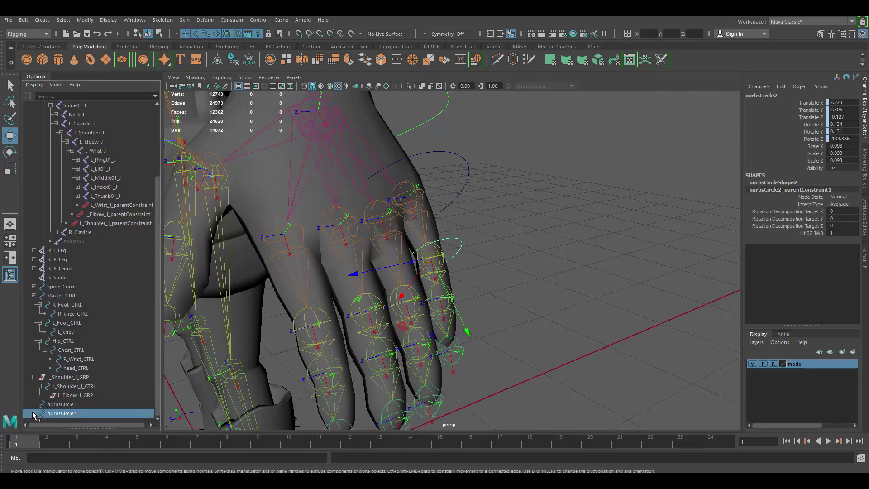
pyautogui.scroll(-1, 68, 416)
pyautogui.click(69, 413)
pyautogui.press('Delete')
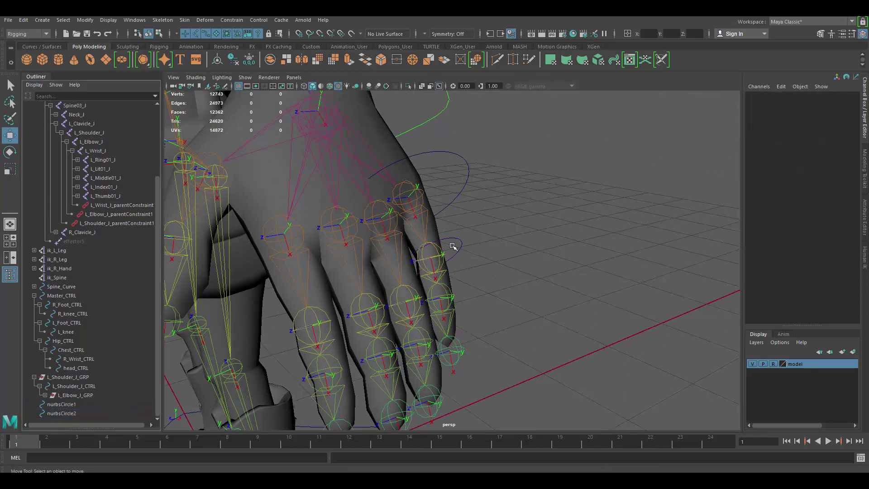
# - Duplicate nurbsCircle2 and move the copy beside the little finger to about 2.33, 2.3, -0.27
pyautogui.click(456, 240)
pyautogui.hotkey('ctrl', 'd')
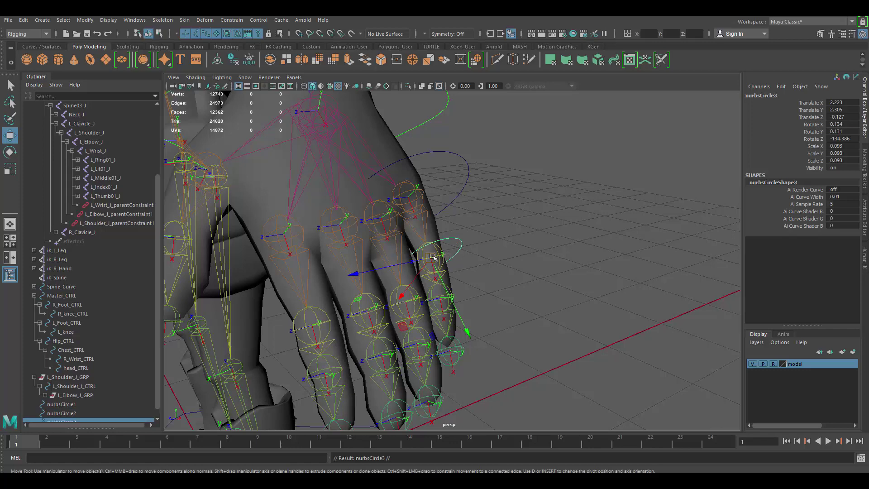
pyautogui.moveTo(432, 256); pyautogui.dragTo(500, 257)
# - Parent-constrain the new circle copy to the third little finger joint without maintaining offset
pyautogui.click(450, 296)
pyautogui.keyDown('shift'); pyautogui.click(510, 247); pyautogui.keyUp('shift')
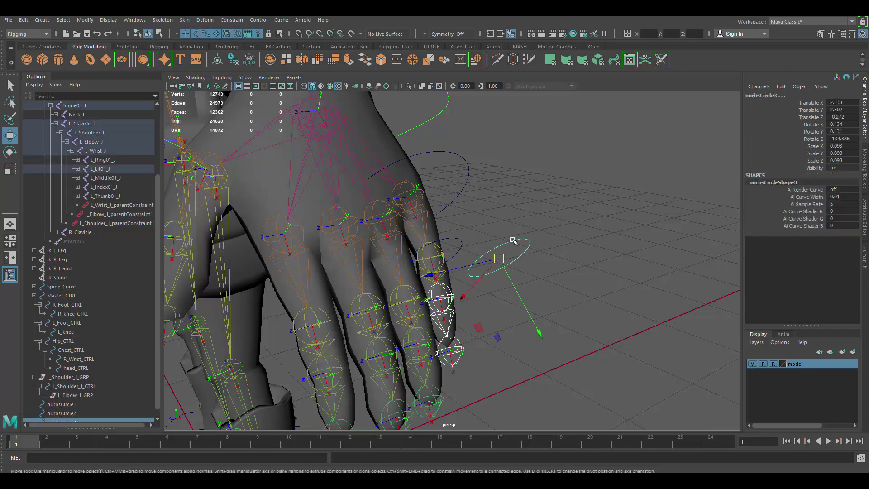
pyautogui.click(239, 20)
pyautogui.click(263, 44)
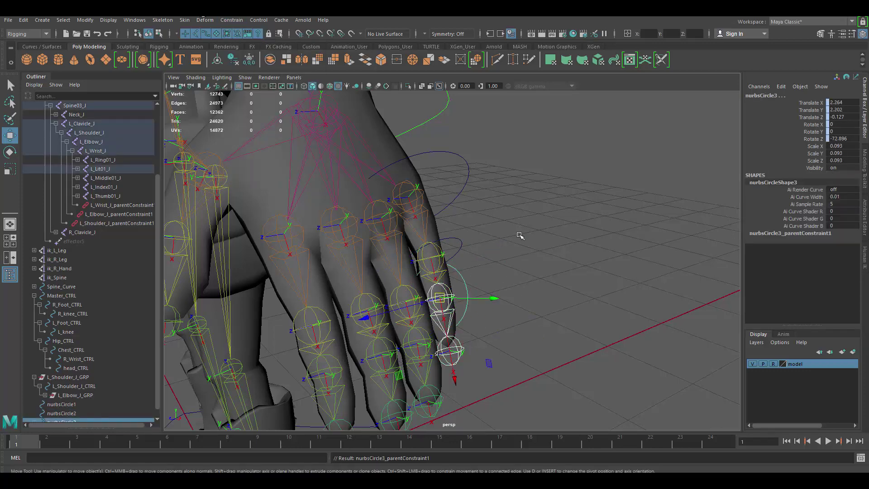
# - Rotate nurbsCircle3 to about -156 degrees in Z so it wraps across the third little finger joint
pyautogui.scroll(3, 498, 242)
pyautogui.press('e')
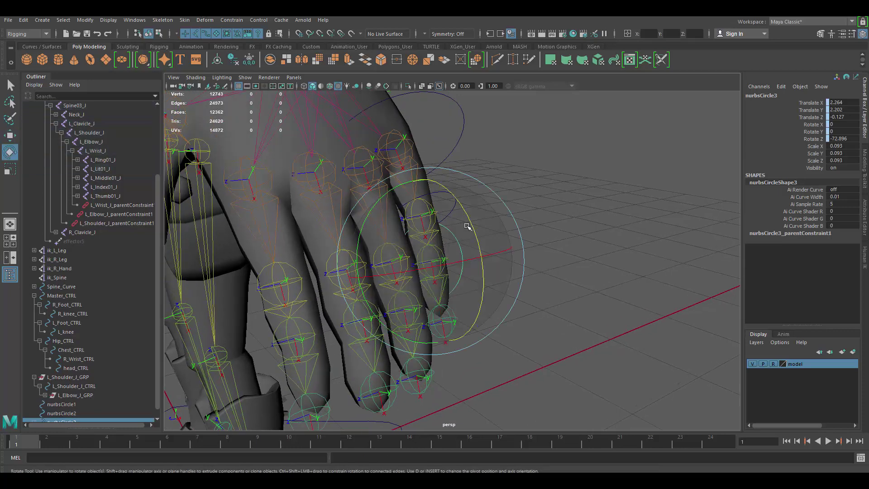
pyautogui.moveTo(470, 227); pyautogui.dragTo(500, 325)
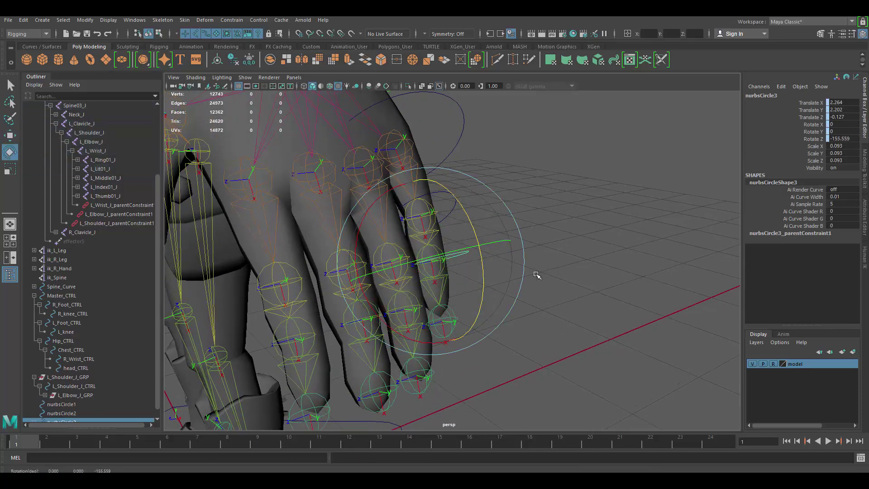
pyautogui.press('w')
# - Delete the parent constraint under nurbsCircle3
pyautogui.scroll(-1, 77, 376)
pyautogui.click(34, 414)
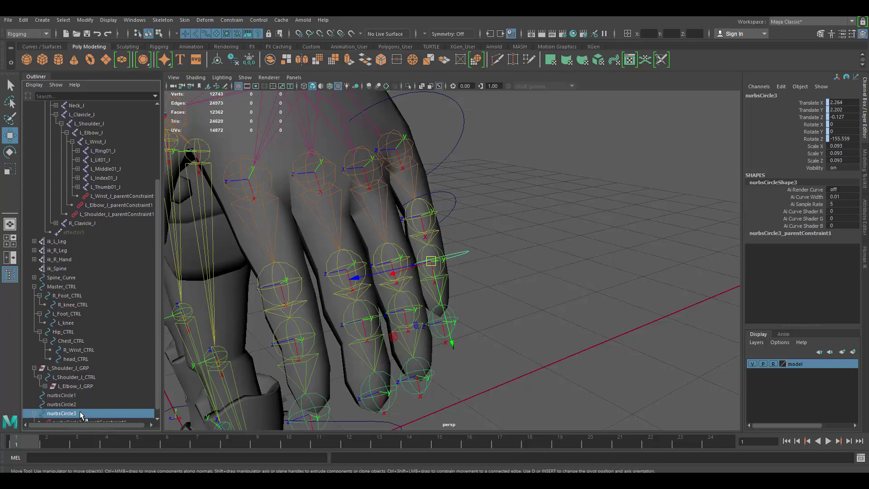
pyautogui.scroll(-1, 105, 412)
pyautogui.click(105, 413)
pyautogui.press('Delete')
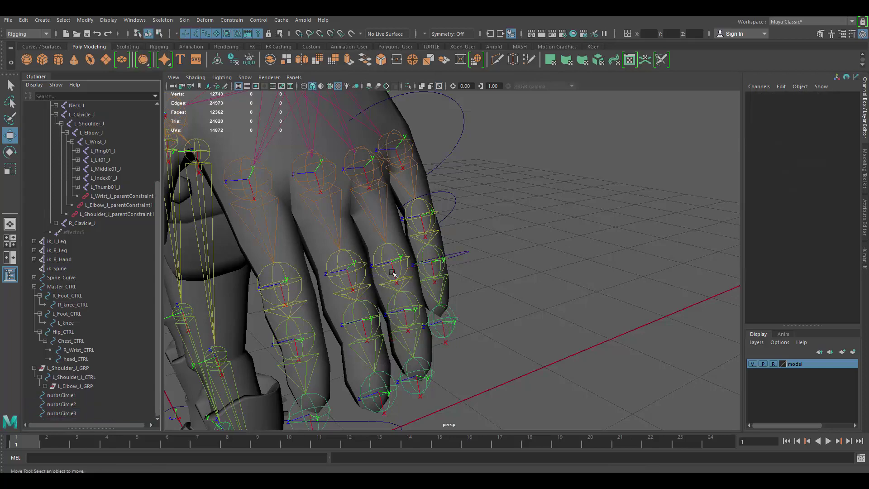
# - Copy the name of the little finger's base joint and rename its circle L_Lit01_J_CTRL
pyautogui.keyDown('alt'); pyautogui.moveTo(485, 254); pyautogui.dragTo(459, 270); pyautogui.keyUp('alt')
pyautogui.click(462, 195)
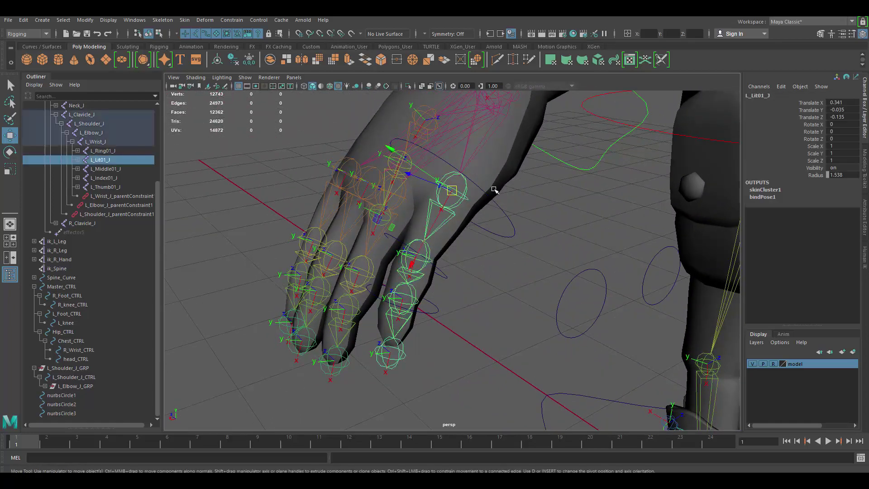
pyautogui.doubleClick(760, 96)
pyautogui.hotkey('ctrl', 'c')
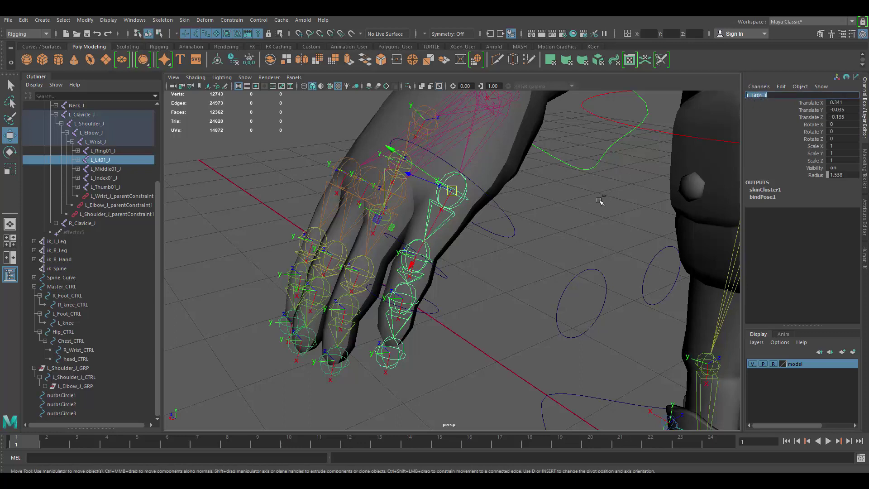
pyautogui.click(508, 219)
pyautogui.doubleClick(796, 96)
pyautogui.hotkey('ctrl', 'v')
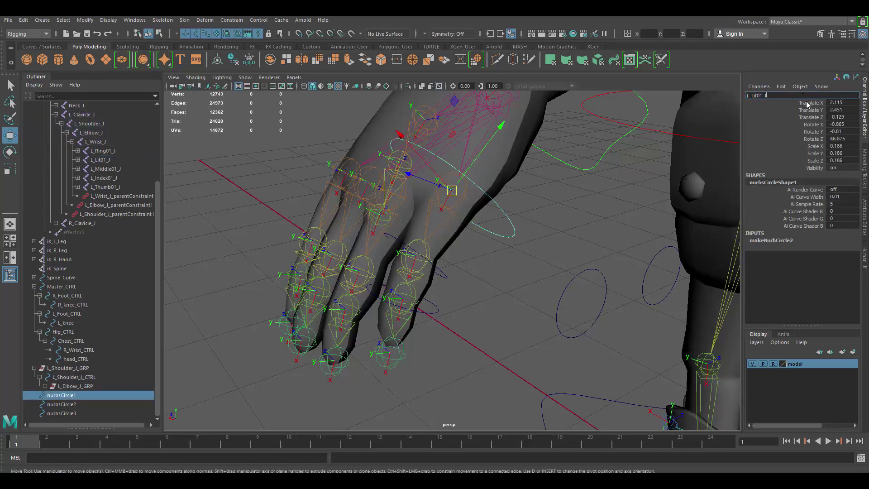
pyautogui.write('_CTRL')
pyautogui.press('Return')
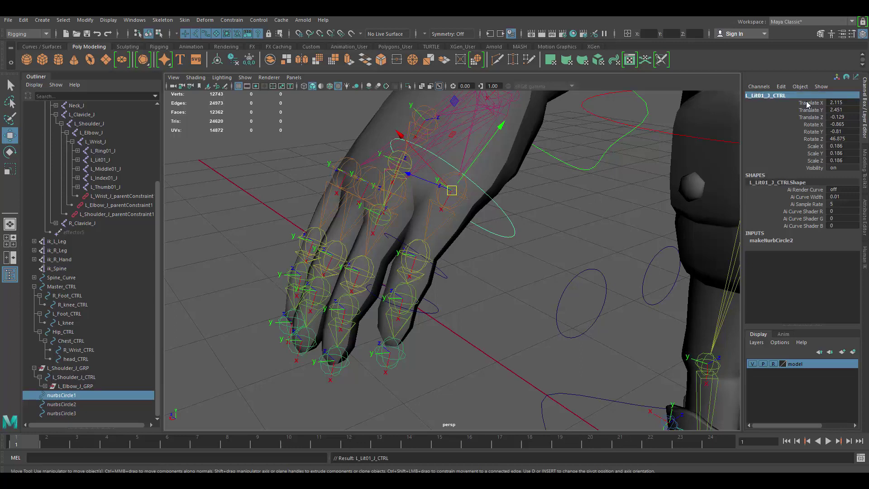
# - Copy the name of the little finger's second joint and rename its circle L_Lit02_J_CTRL
pyautogui.click(423, 248)
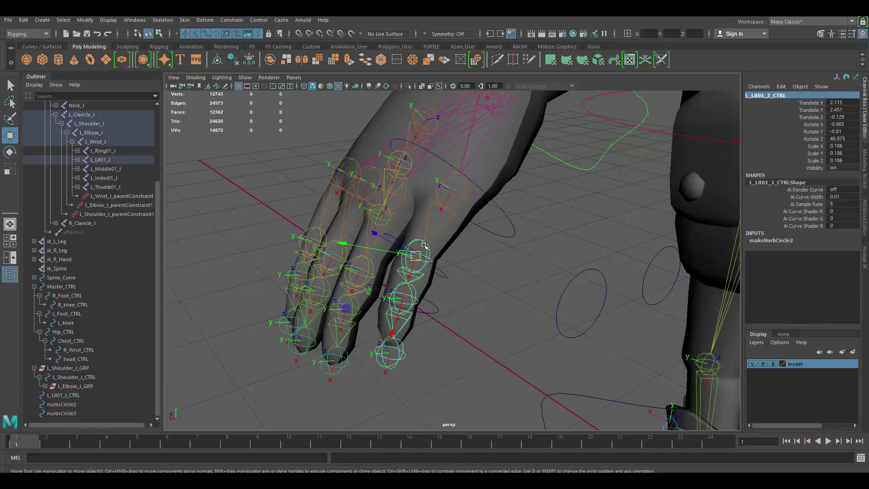
pyautogui.doubleClick(760, 97)
pyautogui.hotkey('ctrl', 'c')
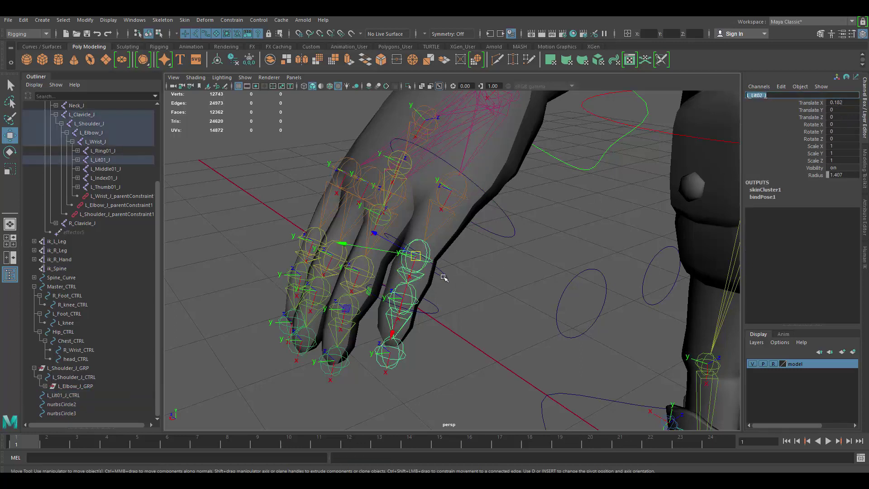
pyautogui.click(443, 277)
pyautogui.doubleClick(773, 96)
pyautogui.hotkey('ctrl', 'v')
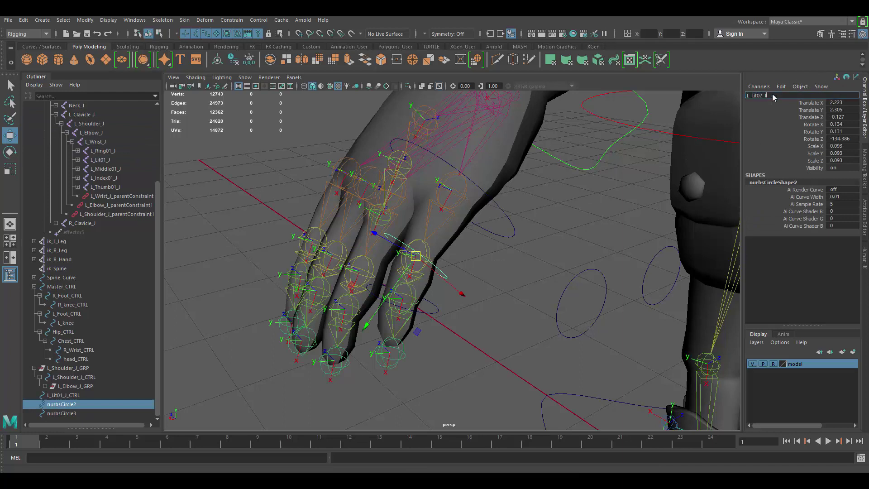
pyautogui.write('_CTRL')
pyautogui.press('Return')
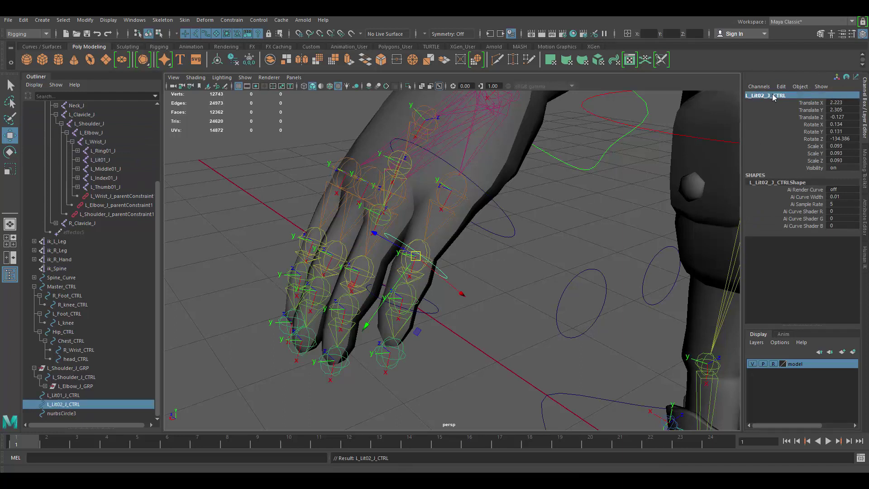
# - Rename the circle around the little finger's third joint L_Lit03_J_CTRL, based on the joint's name
pyautogui.click(417, 295)
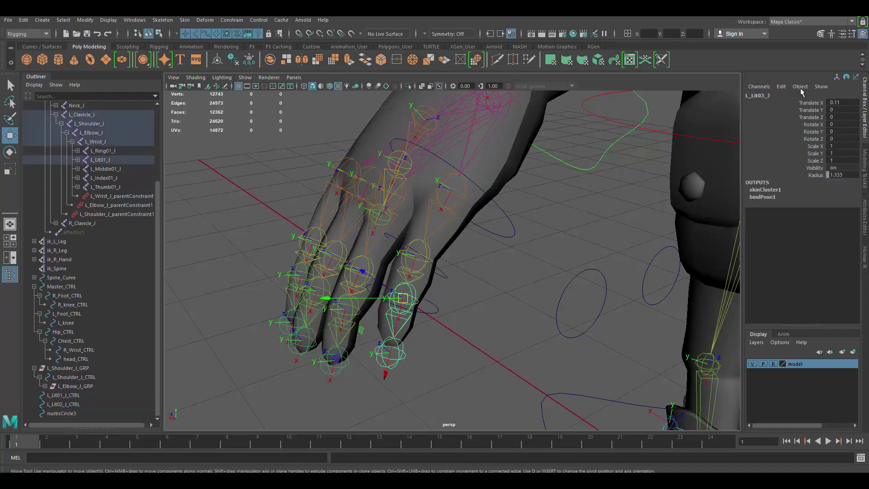
pyautogui.click(436, 309)
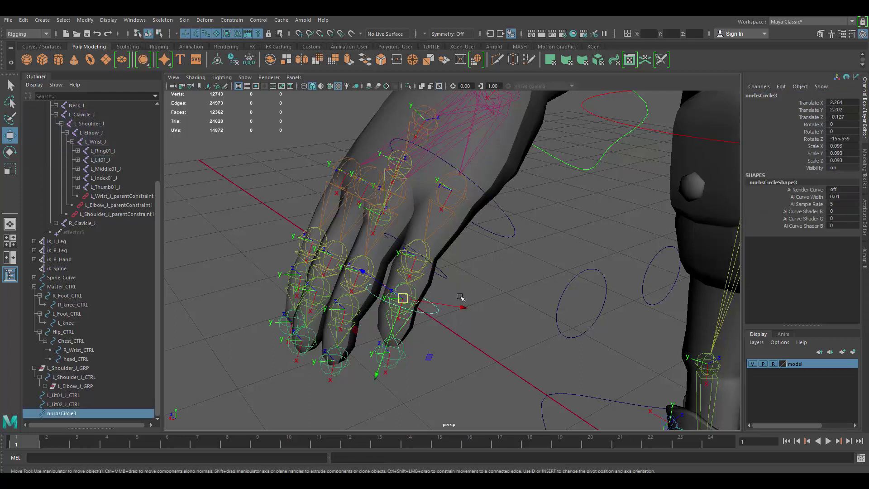
pyautogui.click(772, 97)
pyautogui.write('L_Lit03_J')
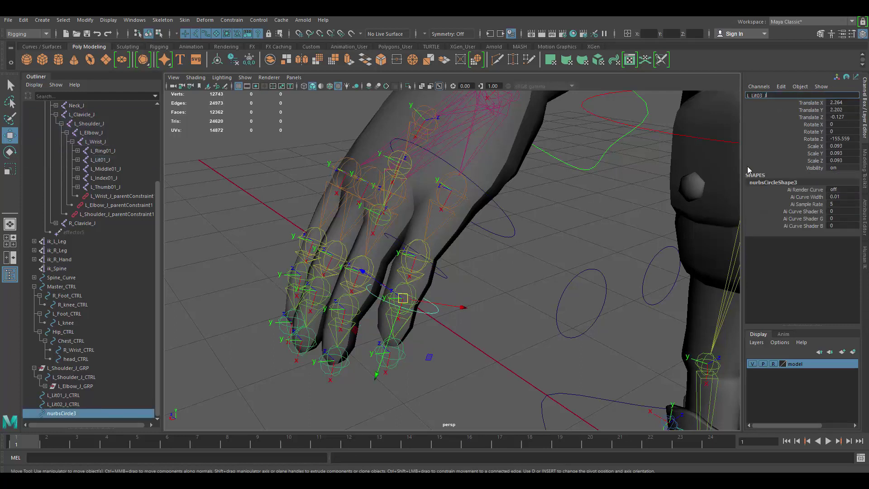
pyautogui.write('_CTRL')
pyautogui.press('Return')
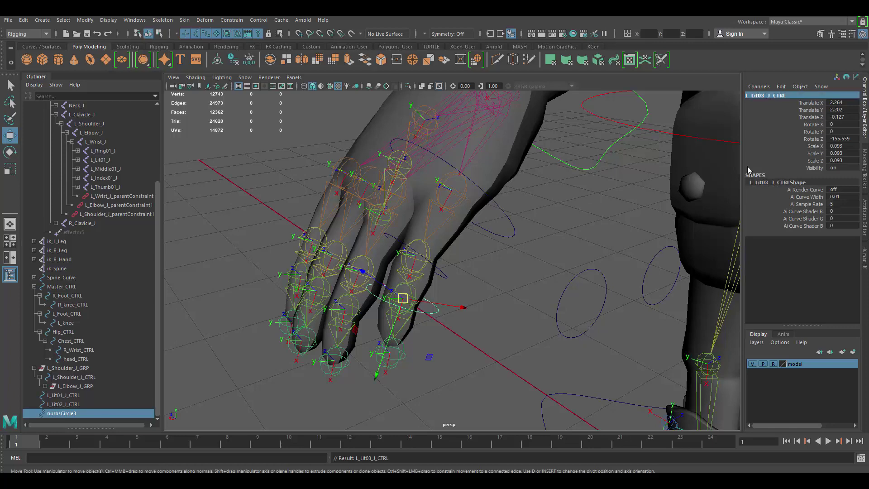
# - Create three empty groups with nothing selected, one for each little finger control
pyautogui.moveTo(511, 259)
pyautogui.keyDown('alt'); pyautogui.mouseDown()
pyautogui.moveTo(520, 267)
pyautogui.moveTo(502, 249)
pyautogui.mouseUp(); pyautogui.keyUp('alt')
pyautogui.click(502, 249)
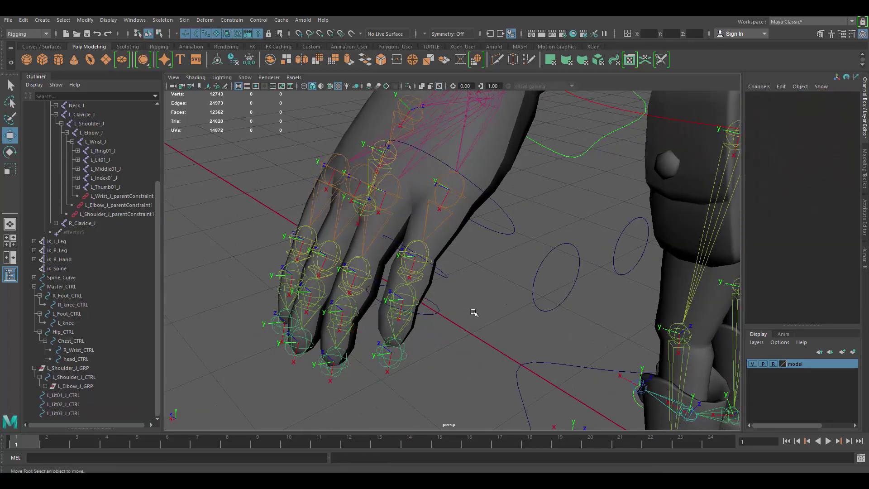
pyautogui.hotkey('ctrl', 'g')
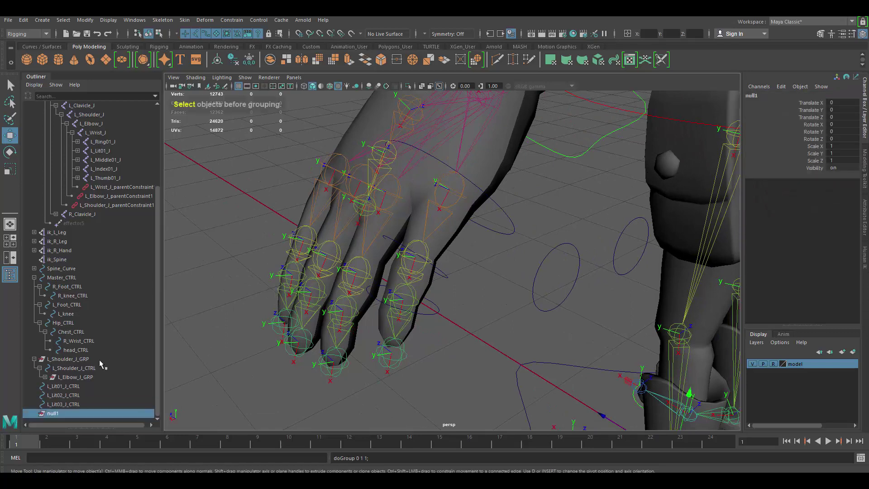
pyautogui.click(443, 359)
pyautogui.hotkey('ctrl', 'g')
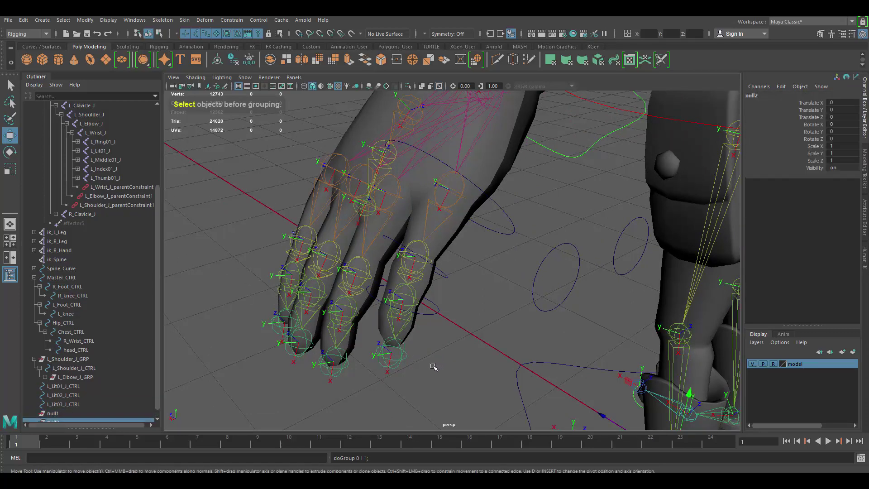
pyautogui.click(435, 368)
pyautogui.hotkey('ctrl', 'g')
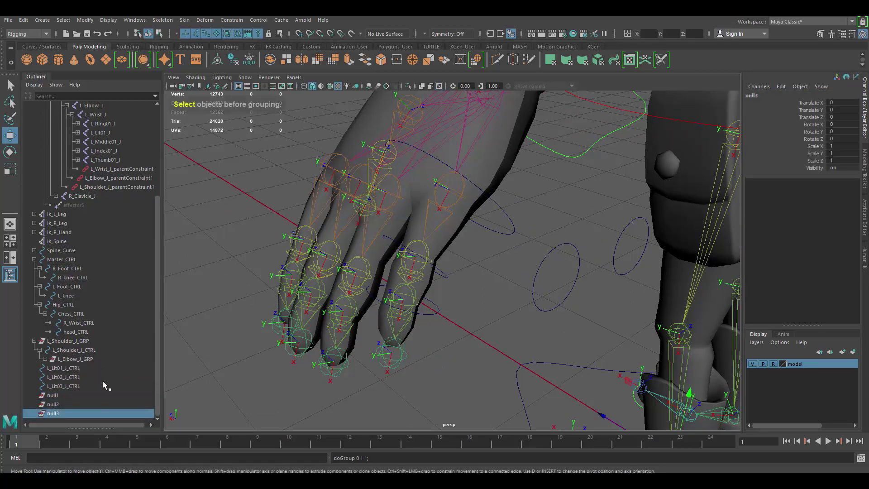
# - Copy the name of the little finger's base control and rename the first empty group L_Lit01_J_CTRL_GRP
pyautogui.click(90, 395)
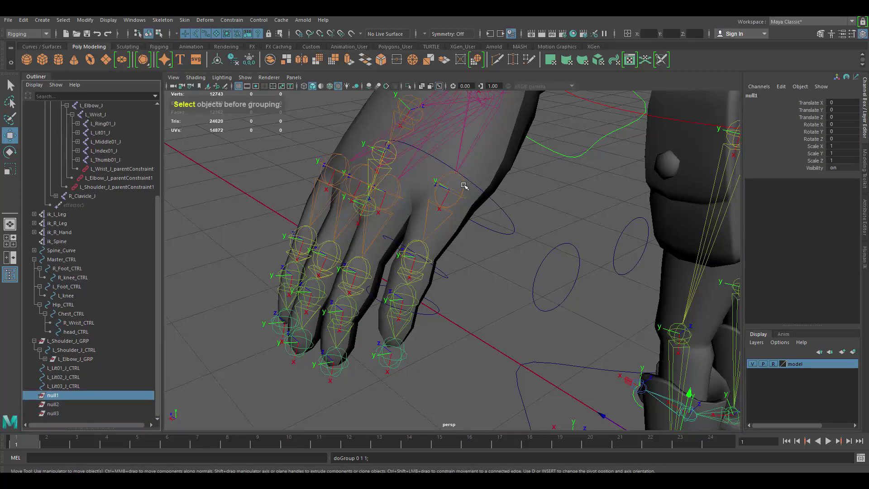
pyautogui.click(506, 214)
pyautogui.click(793, 95)
pyautogui.hotkey('ctrl', 'c')
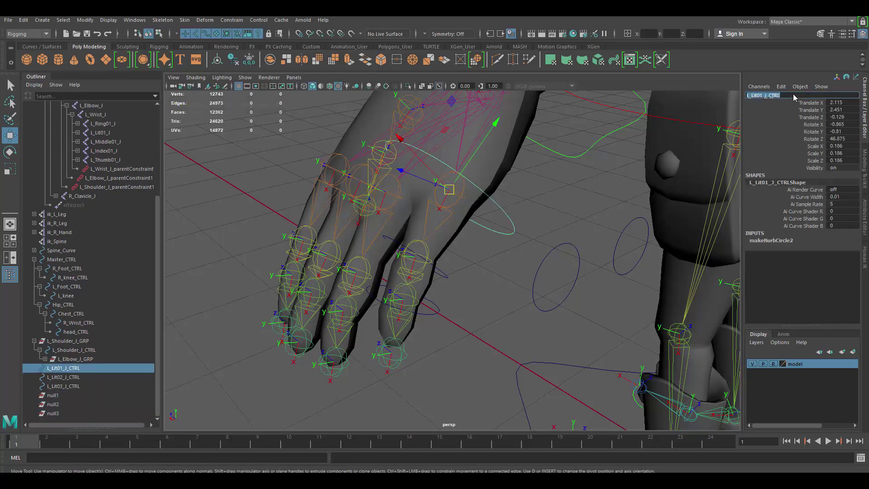
pyautogui.doubleClick(58, 395)
pyautogui.hotkey('ctrl', 'v')
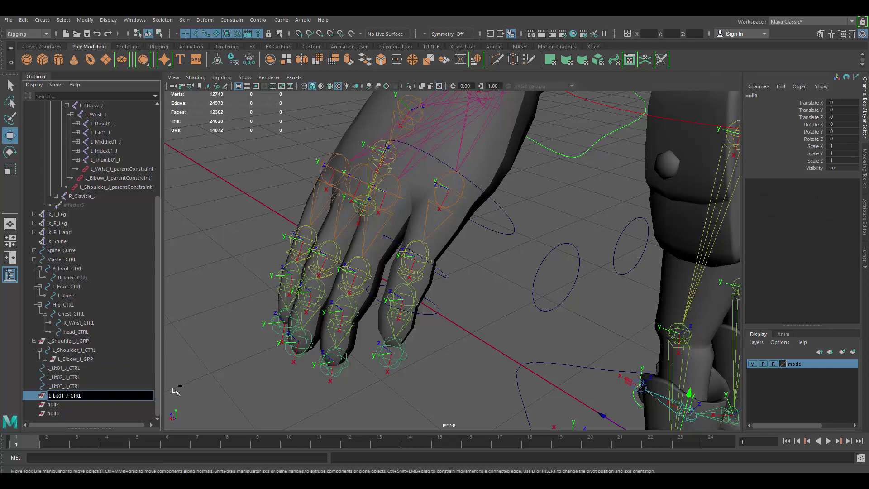
pyautogui.write('_GRP')
pyautogui.press('Return')
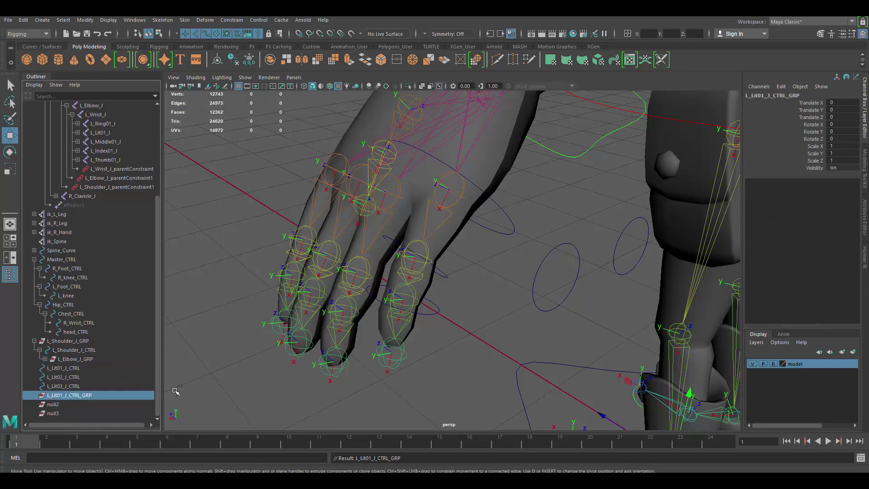
# - Align L_Lit01_J_CTRL_GRP to the L_Lit01_J joint with a parent constraint, then delete that constraint
pyautogui.keyDown('shift'); pyautogui.click(459, 177); pyautogui.keyUp('shift')
pyautogui.keyDown('ctrl'); pyautogui.click(88, 396); pyautogui.keyUp('ctrl')
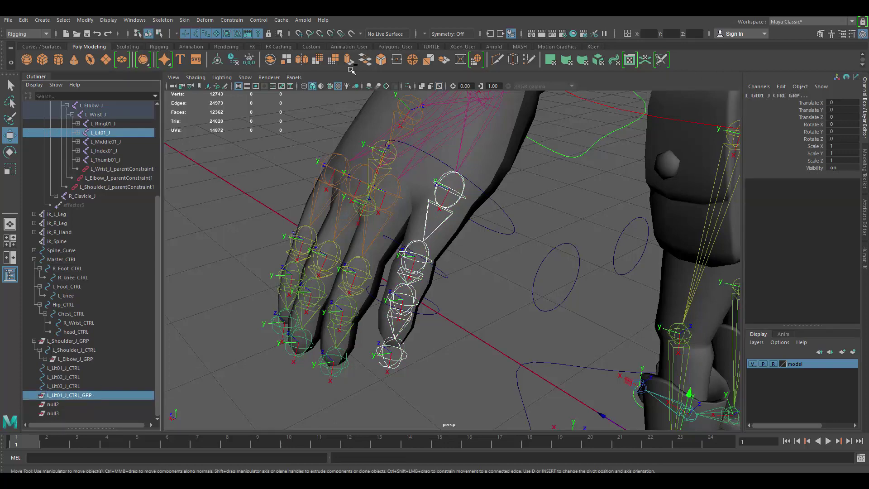
pyautogui.click(231, 20)
pyautogui.click(254, 43)
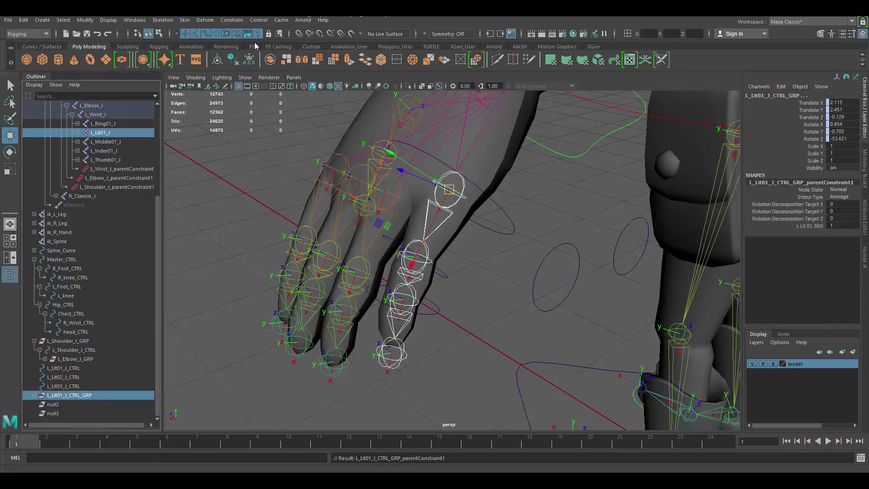
pyautogui.click(33, 395)
pyautogui.click(67, 403)
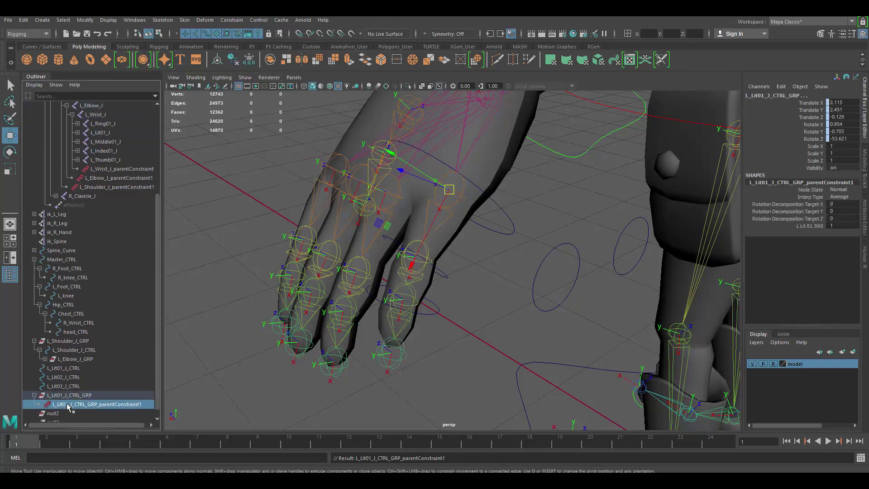
pyautogui.press('Delete')
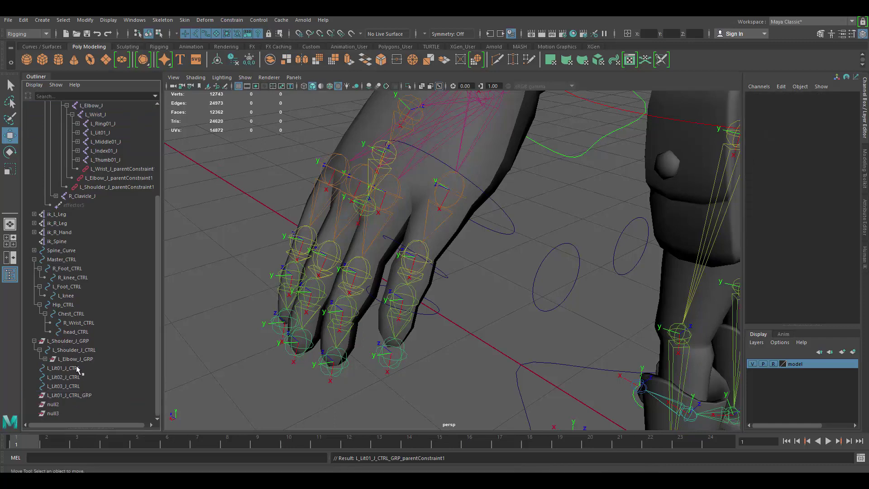
# - Parent L_Lit01_J_CTRL under L_Lit01_J_CTRL_GRP and freeze the control's transformations
pyautogui.click(498, 209)
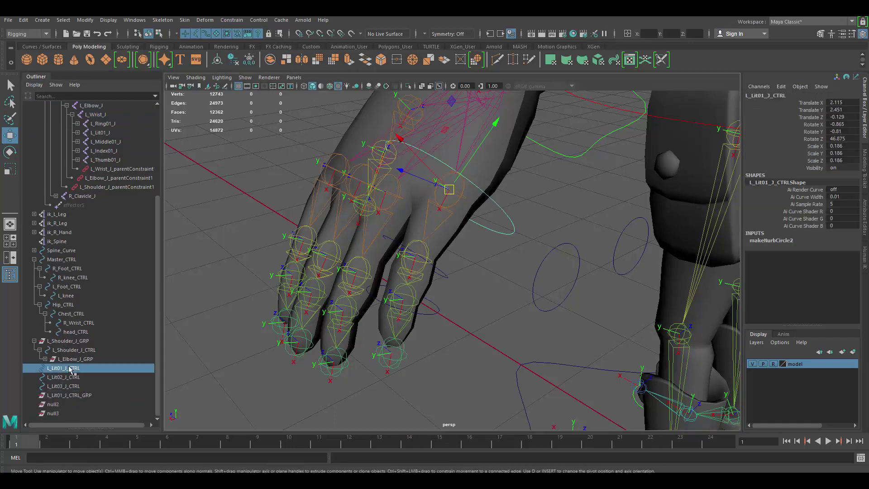
pyautogui.moveTo(70, 370); pyautogui.dragTo(69, 395)
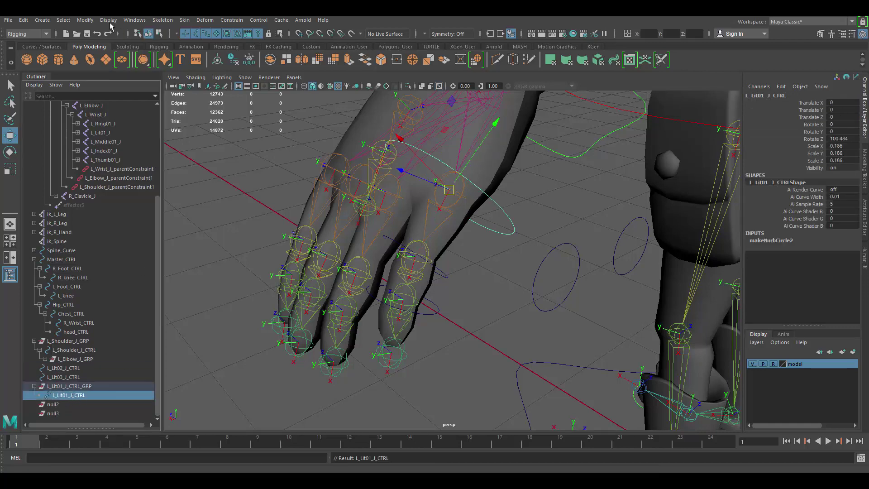
pyautogui.click(87, 21)
pyautogui.click(119, 61)
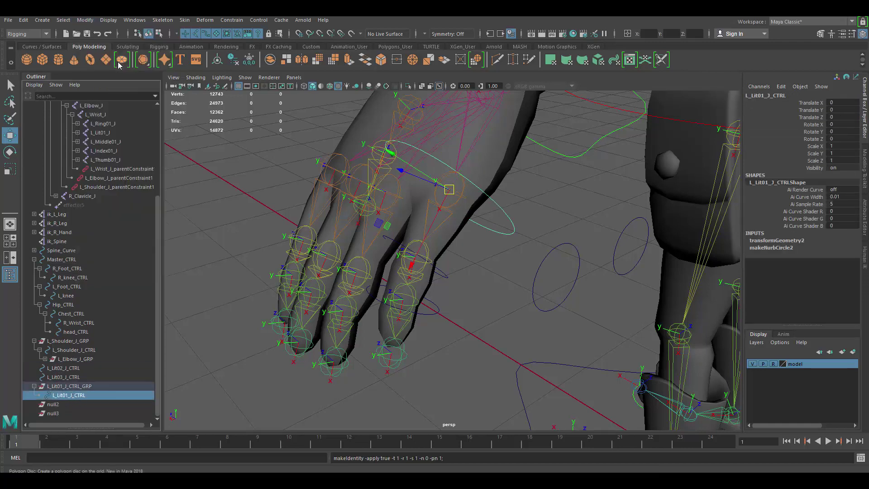
pyautogui.keyDown('alt'); pyautogui.moveTo(453, 315); pyautogui.dragTo(452, 285); pyautogui.keyUp('alt')
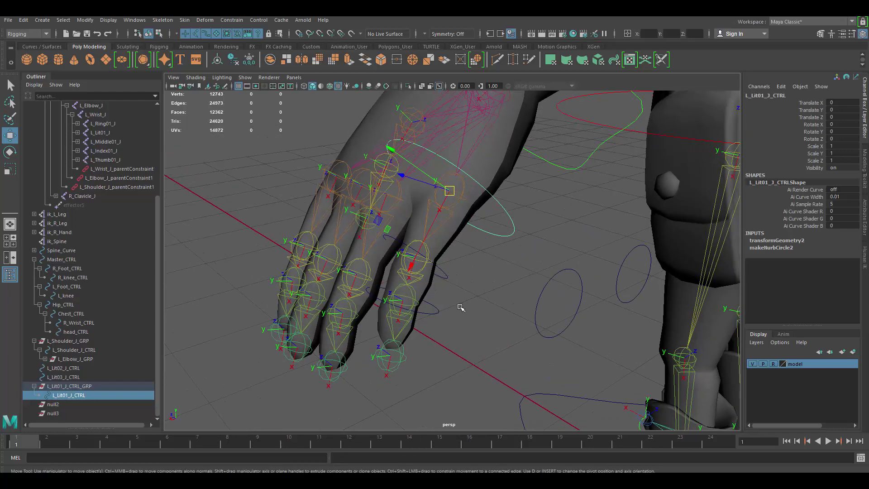
pyautogui.click(460, 308)
pyautogui.click(34, 386)
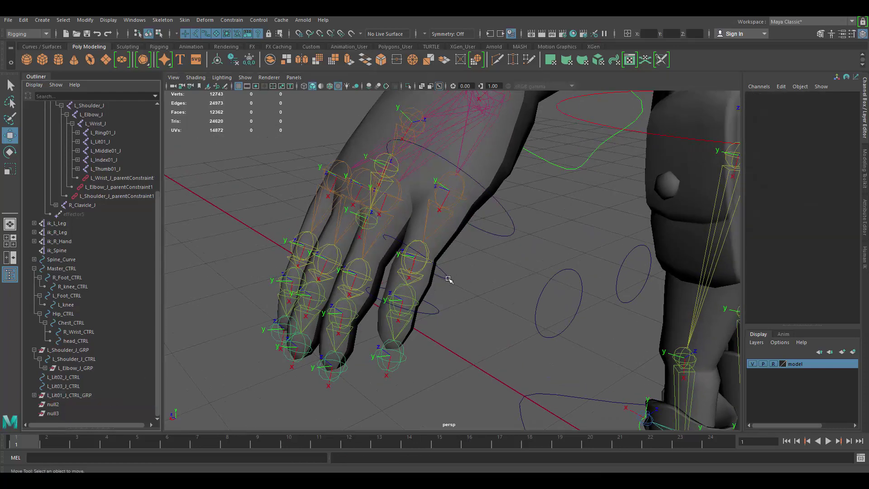
# - Copy the name of the second little finger control and rename null2 L_Lit02_J_CTRL_GRP
pyautogui.click(443, 272)
pyautogui.doubleClick(779, 95)
pyautogui.hotkey('ctrl', 'c')
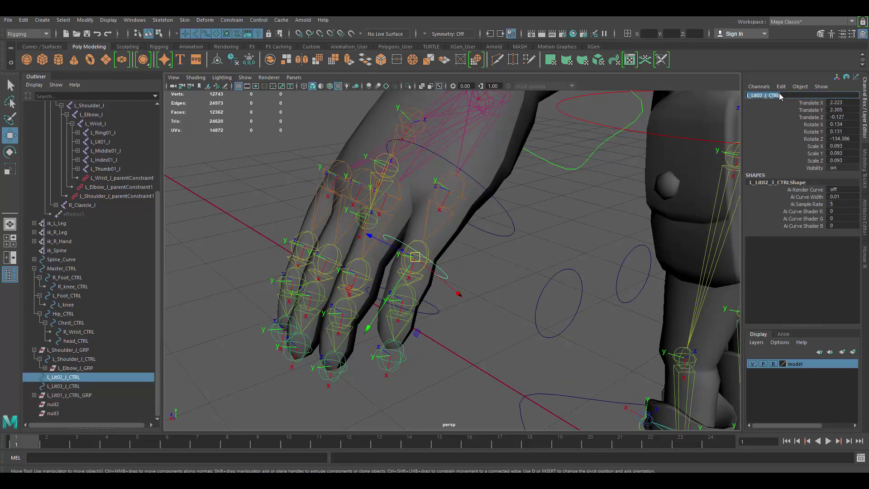
pyautogui.click(53, 404)
pyautogui.doubleClick(53, 404)
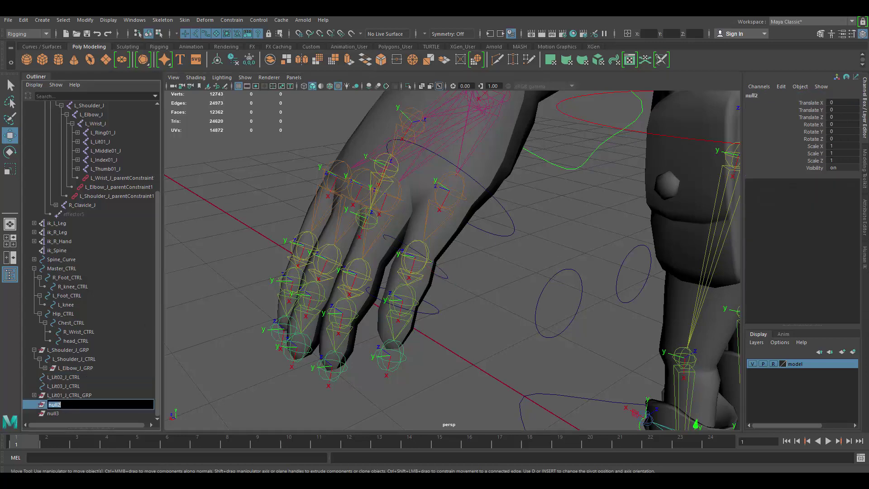
pyautogui.hotkey('ctrl', 'v')
pyautogui.write('_GRP')
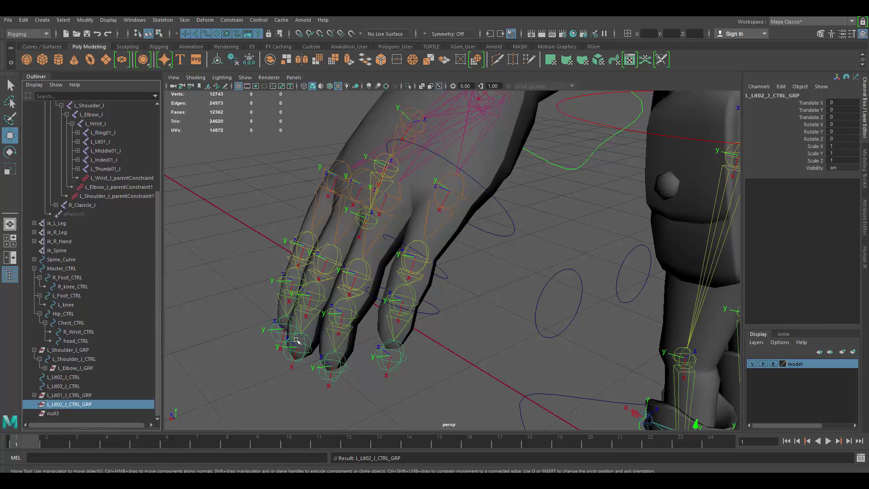
# - Align L_Lit02_J_CTRL_GRP to the L_Lit02_J joint with a parent constraint, then delete that constraint
pyautogui.click(423, 248)
pyautogui.keyDown('ctrl'); pyautogui.click(69, 403); pyautogui.keyUp('ctrl')
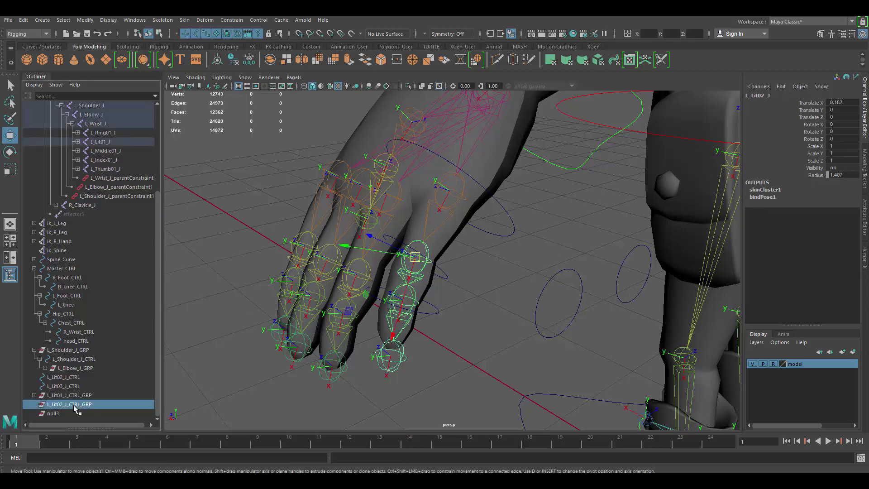
pyautogui.click(237, 20)
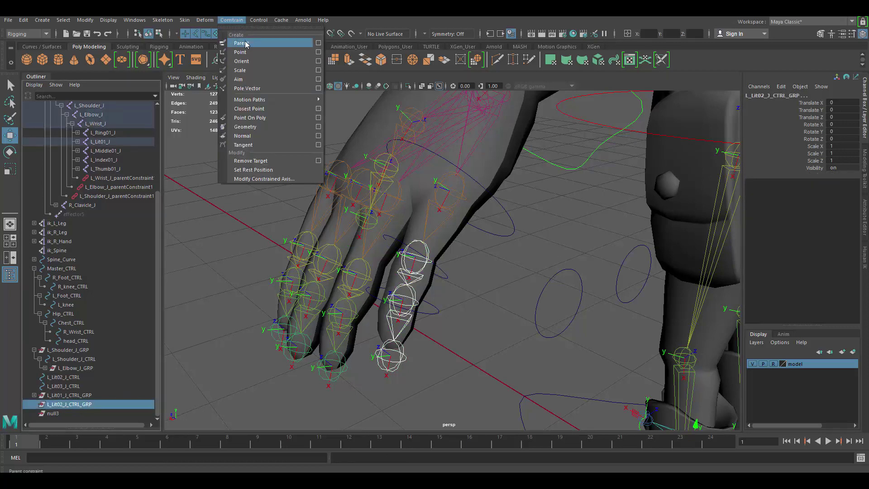
pyautogui.click(241, 43)
pyautogui.click(35, 405)
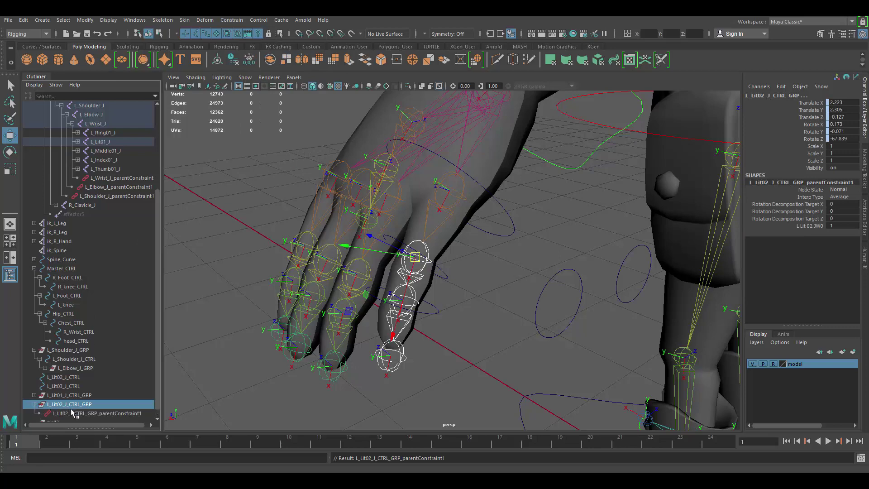
pyautogui.click(72, 413)
pyautogui.press('Delete')
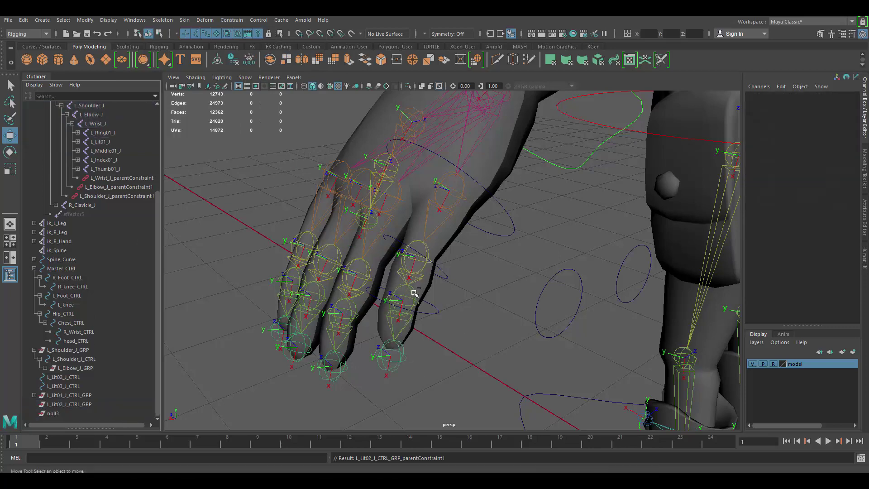
# - Parent L_Lit02_J_CTRL under L_Lit02_J_CTRL_GRP and freeze the control's transformations
pyautogui.click(435, 309)
pyautogui.click(443, 273)
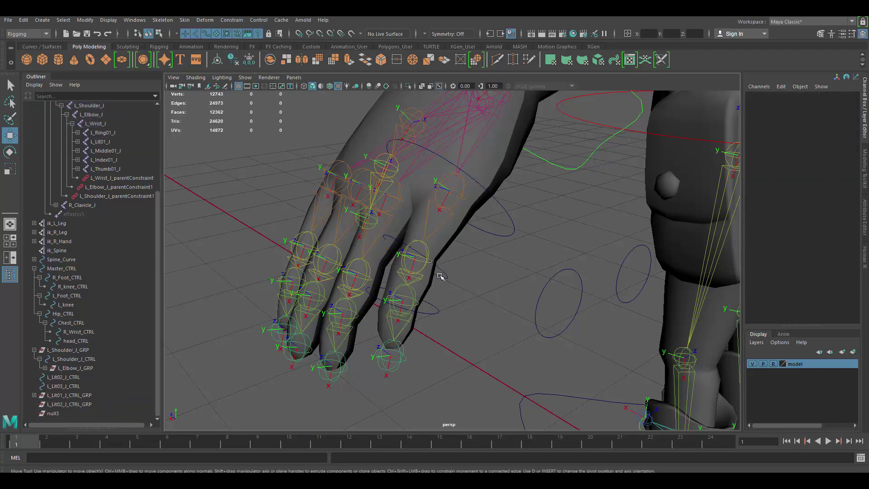
pyautogui.moveTo(87, 380); pyautogui.dragTo(75, 404, button='middle')
pyautogui.click(75, 404)
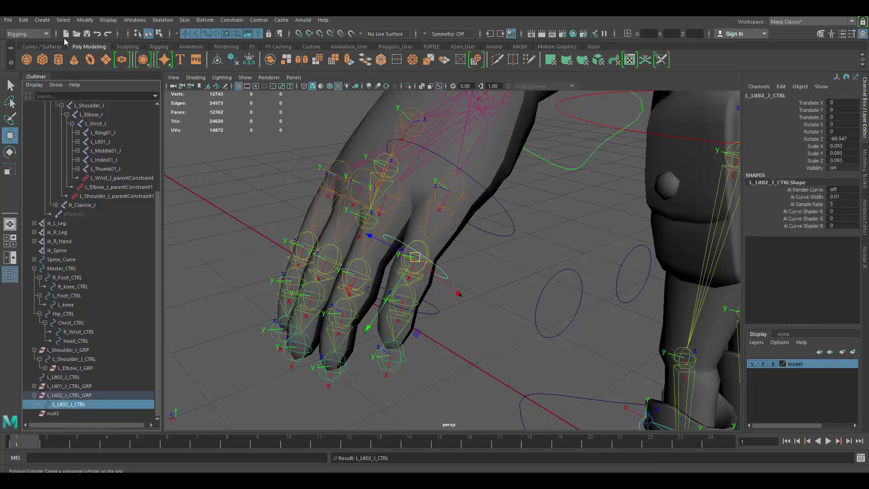
pyautogui.click(85, 20)
pyautogui.click(117, 61)
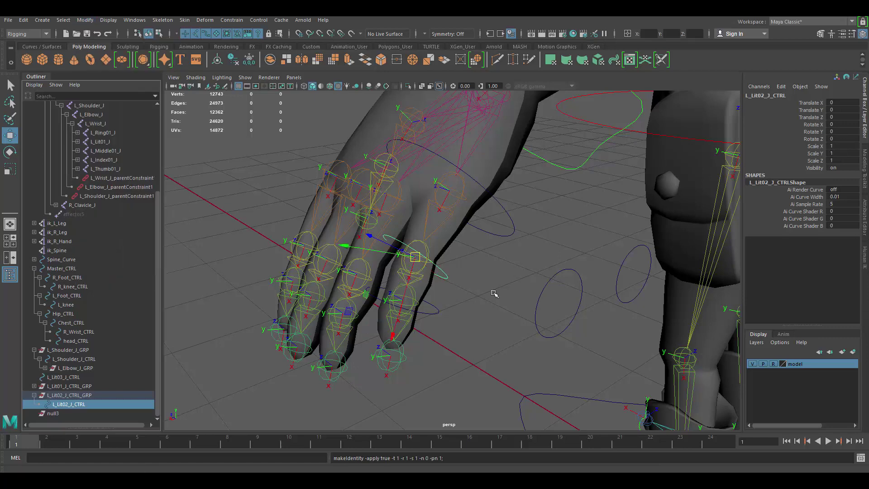
# - Copy the name of the third little finger control and rename null3 L_Lit03_J_CTRL_GRP
pyautogui.click(496, 294)
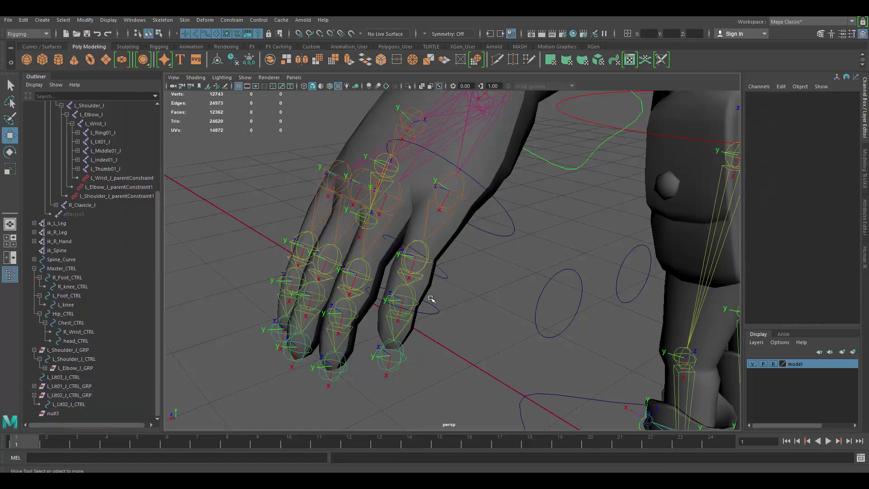
pyautogui.click(432, 308)
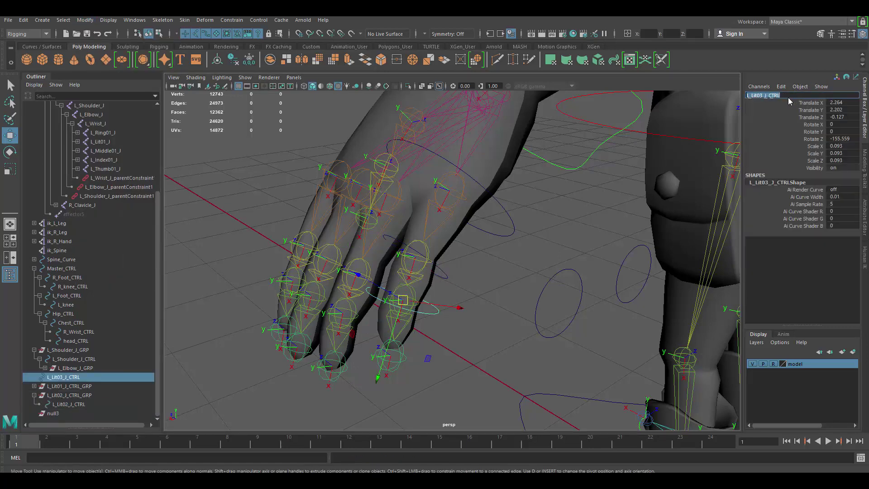
pyautogui.doubleClick(53, 413)
pyautogui.write('L_Lit03_J_CTRL')
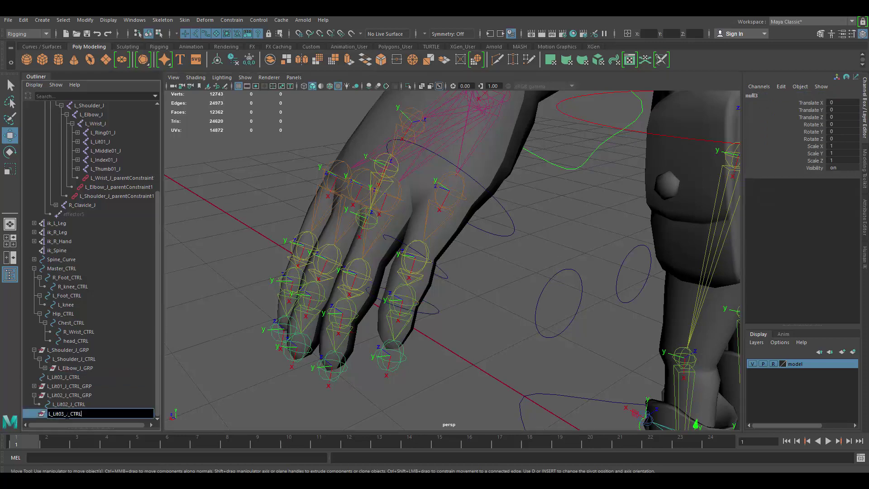
pyautogui.write('_GRP')
pyautogui.press('Return')
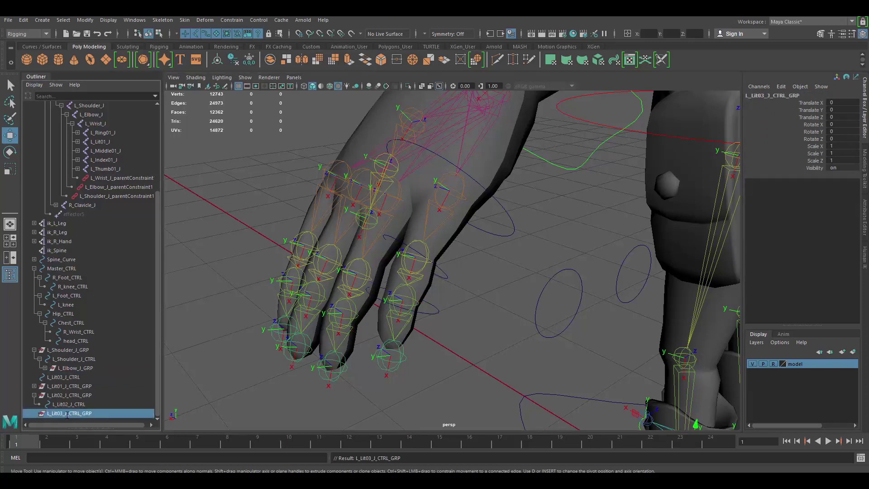
# - Align L_Lit03_J_CTRL_GRP to the L_Lit03_J joint with a parent constraint, then delete that constraint
pyautogui.click(403, 300)
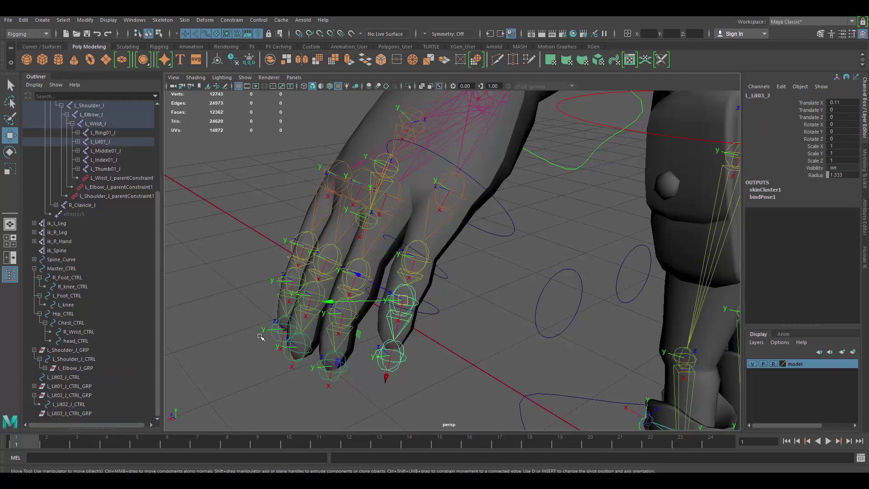
pyautogui.keyDown('ctrl'); pyautogui.click(74, 413); pyautogui.keyUp('ctrl')
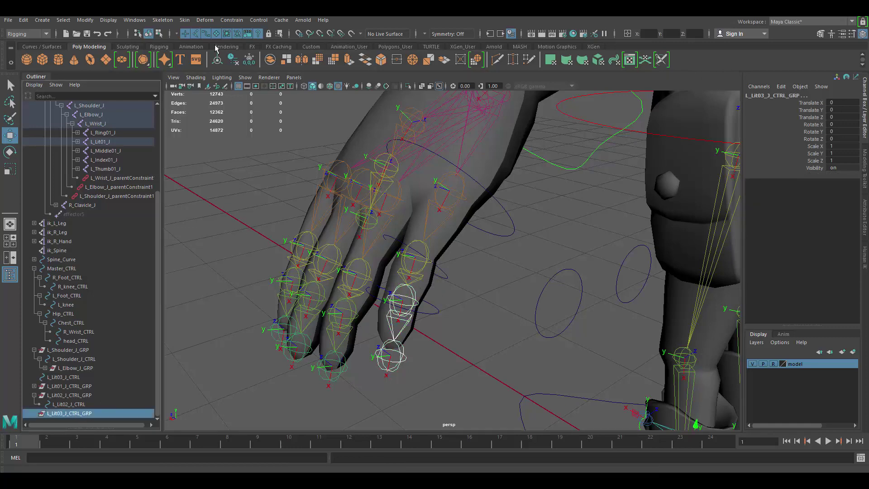
pyautogui.click(231, 20)
pyautogui.click(245, 43)
pyautogui.click(34, 413)
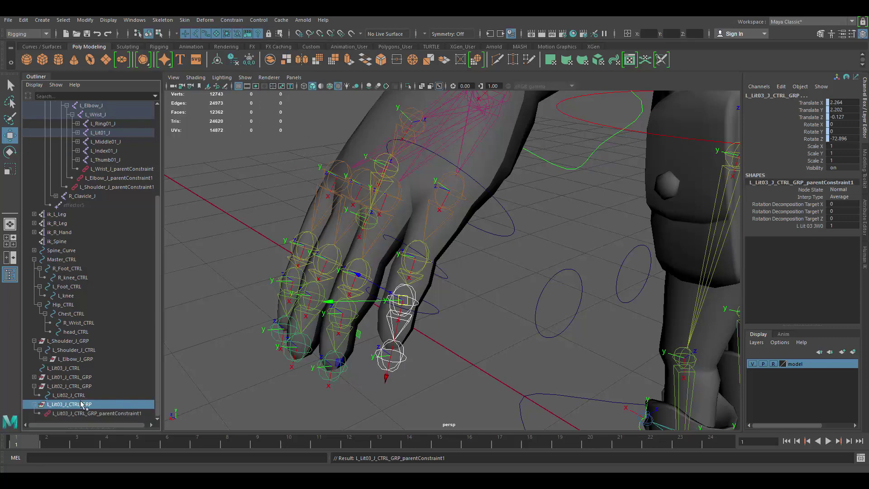
pyautogui.click(81, 414)
pyautogui.press('Delete')
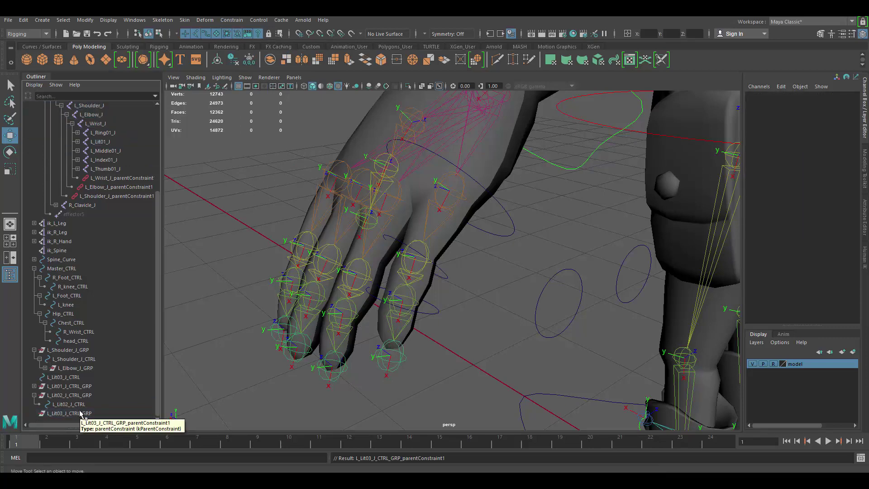
# - Parent L_Lit03_J_CTRL under L_Lit03_J_CTRL_GRP and freeze the control's transformations
pyautogui.click(81, 377)
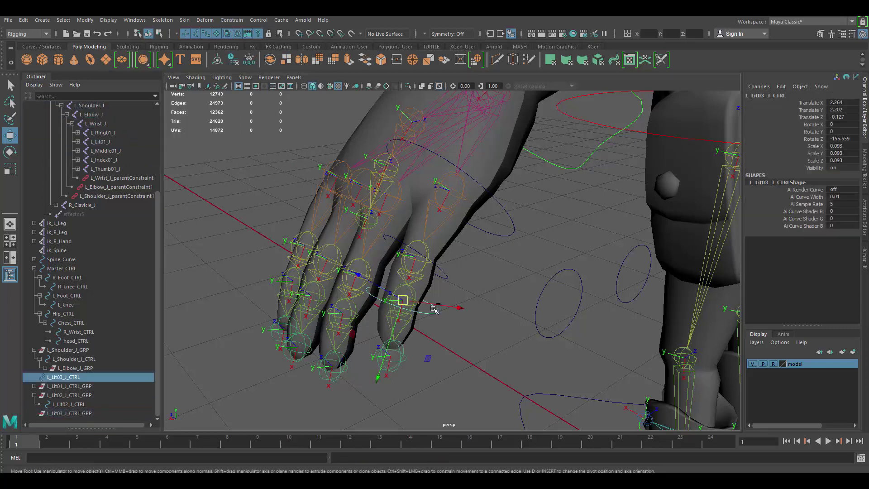
pyautogui.moveTo(79, 375); pyautogui.dragTo(83, 413, button='middle')
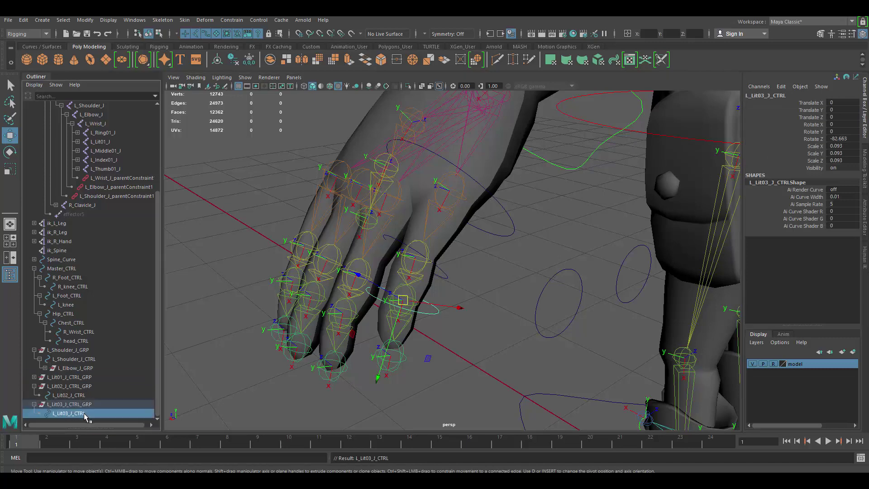
pyautogui.click(92, 20)
pyautogui.click(117, 61)
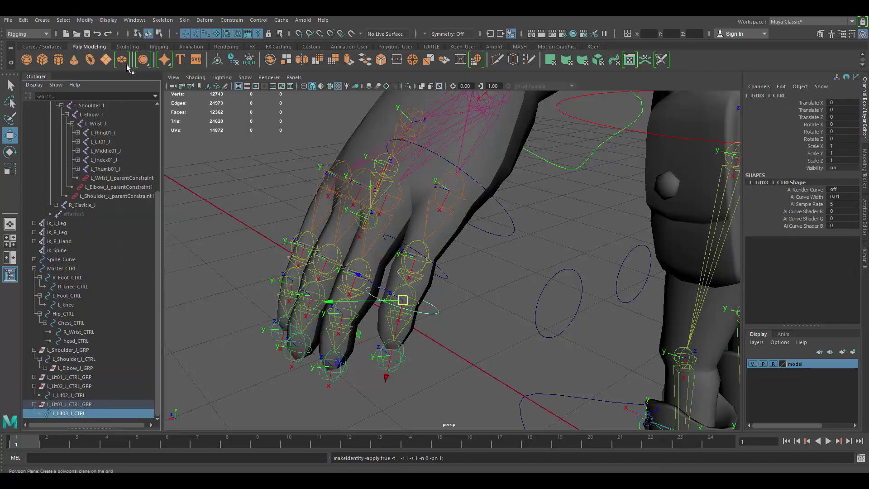
# - Parent L_Lit03_J_CTRL_GRP under L_Lit02_J_CTRL and expand the hierarchy beneath that control
pyautogui.keyDown('alt'); pyautogui.moveTo(574, 304); pyautogui.dragTo(466, 271); pyautogui.keyUp('alt')
pyautogui.click(70, 405)
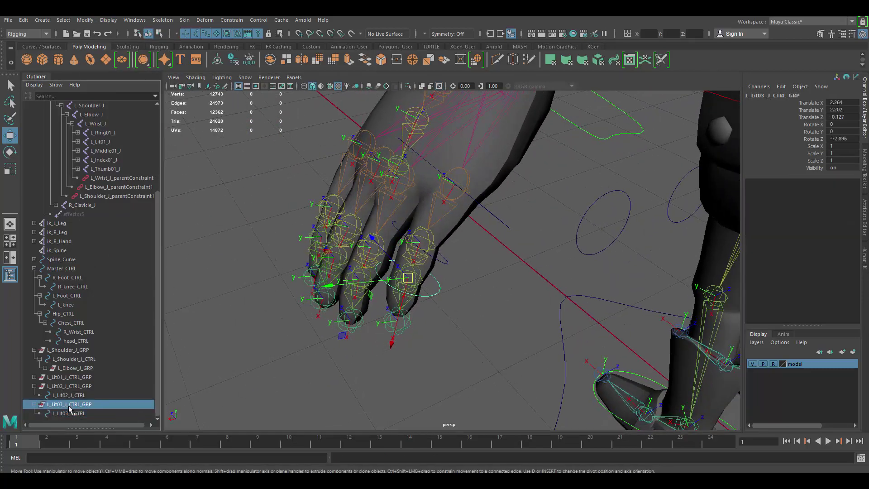
pyautogui.click(75, 386)
pyautogui.click(73, 404)
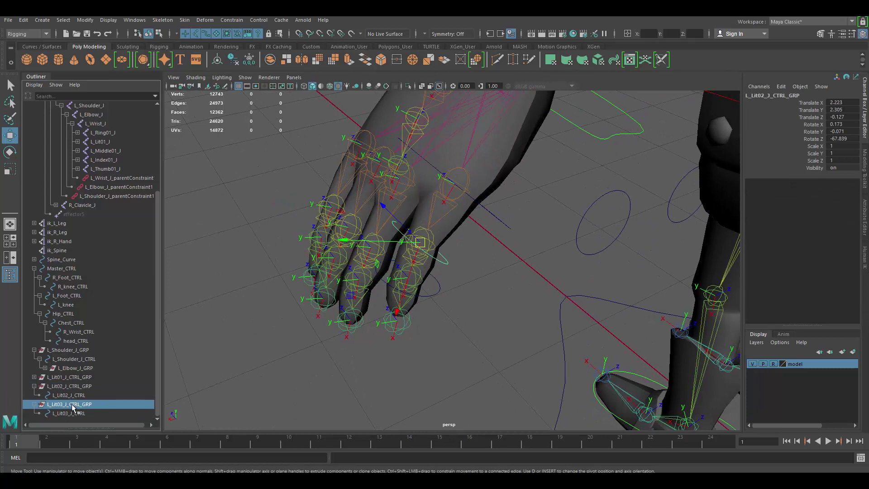
pyautogui.moveTo(73, 404); pyautogui.dragTo(68, 396, button='middle')
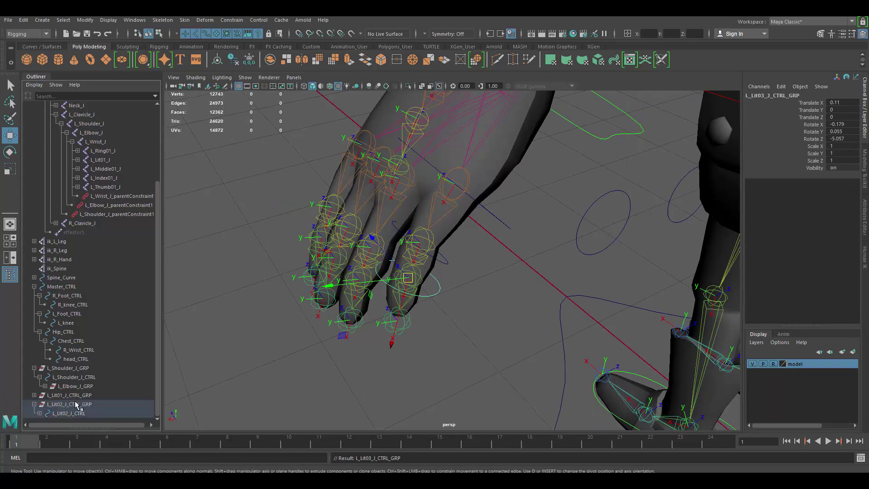
pyautogui.click(45, 413)
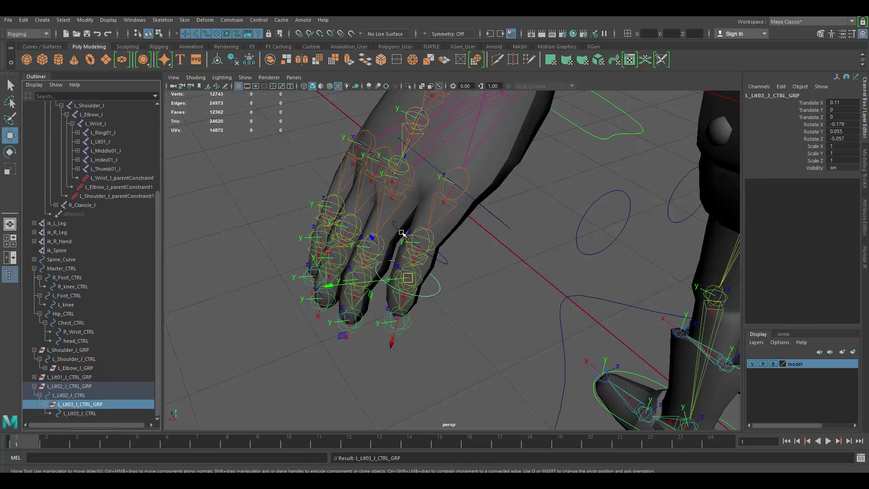
# - Parent L_Lit02_J_CTRL_GRP, with its nested controls, under L_Lit01_J_CTRL
pyautogui.click(74, 387)
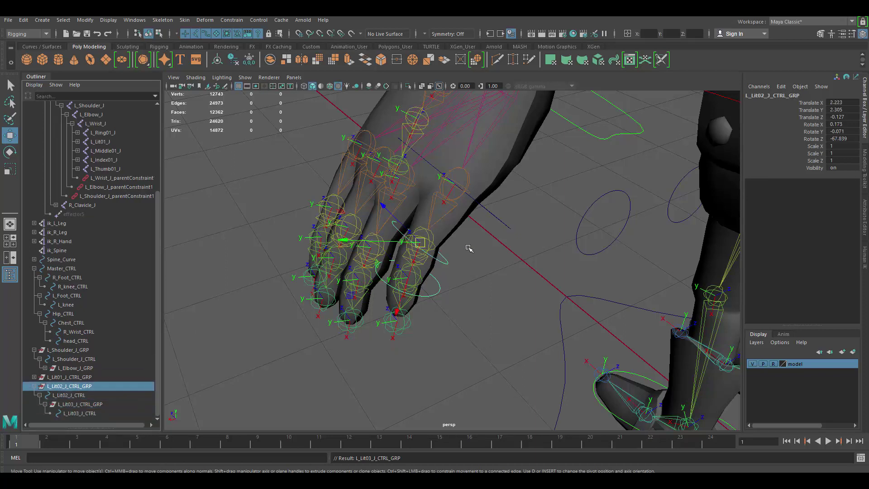
pyautogui.click(35, 377)
pyautogui.moveTo(81, 397); pyautogui.dragTo(67, 386, button='middle')
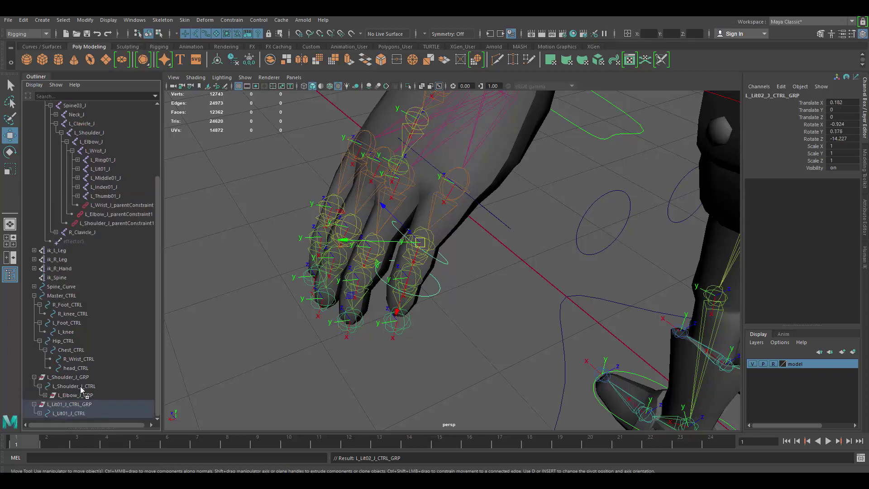
# - Parent constrain the L_Lit01_J joint to L_Lit01_J_CTRL with Maintain offset enabled
pyautogui.click(484, 210)
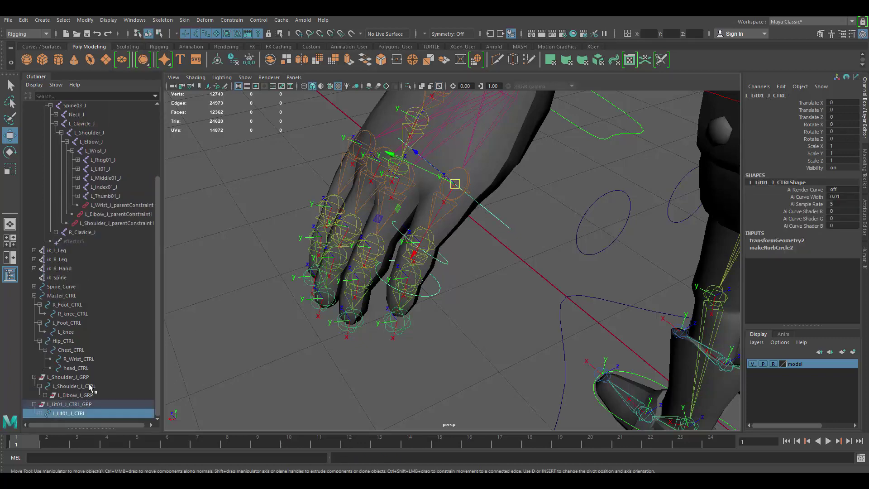
pyautogui.keyDown('alt'); pyautogui.moveTo(489, 219); pyautogui.dragTo(431, 231); pyautogui.keyUp('alt')
pyautogui.click(496, 196)
pyautogui.keyDown('alt'); pyautogui.moveTo(474, 198); pyautogui.dragTo(468, 236); pyautogui.keyUp('alt')
pyautogui.click(459, 216)
pyautogui.keyDown('shift'); pyautogui.click(419, 212); pyautogui.keyUp('shift')
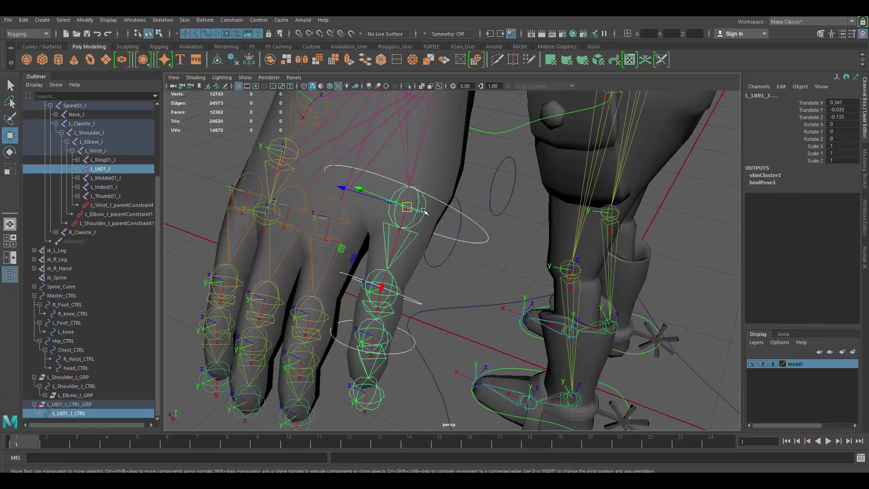
pyautogui.click(234, 20)
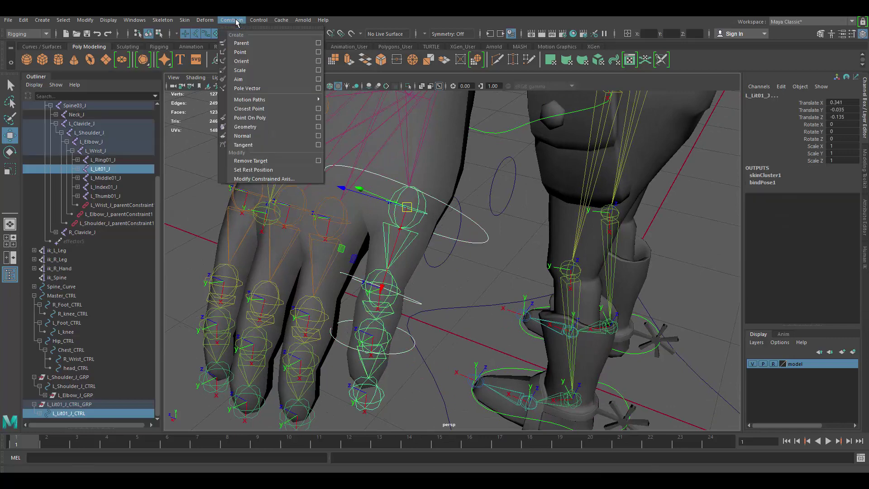
pyautogui.click(319, 43)
pyautogui.moveTo(724, 165); pyautogui.dragTo(669, 167)
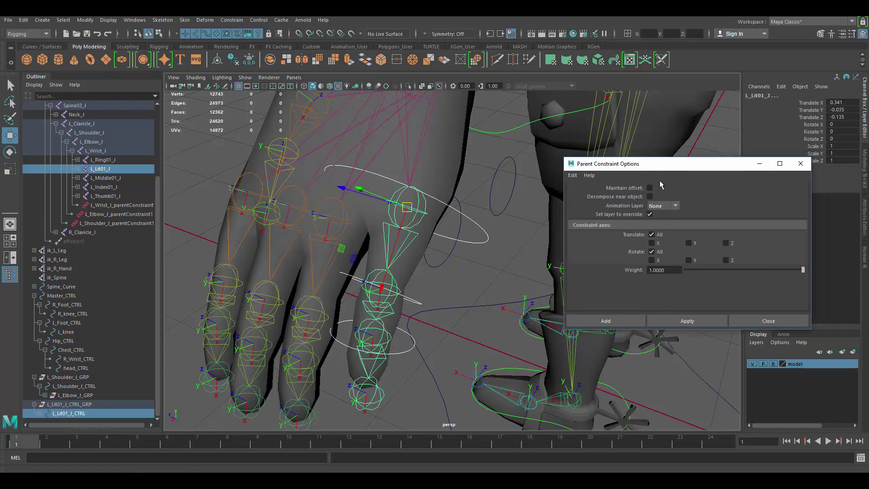
pyautogui.click(650, 188)
pyautogui.click(694, 321)
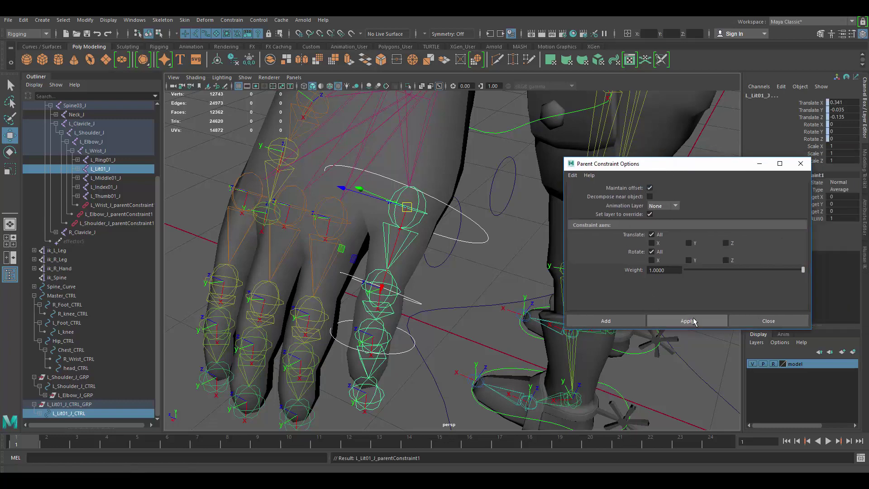
pyautogui.click(762, 321)
# - Parent constrain the L_Lit02_J joint to L_Lit02_J_CTRL with the same constraint settings
pyautogui.keyDown('alt'); pyautogui.moveTo(448, 289); pyautogui.dragTo(398, 224); pyautogui.keyUp('alt')
pyautogui.click(423, 253)
pyautogui.keyDown('shift'); pyautogui.click(398, 226); pyautogui.keyUp('shift')
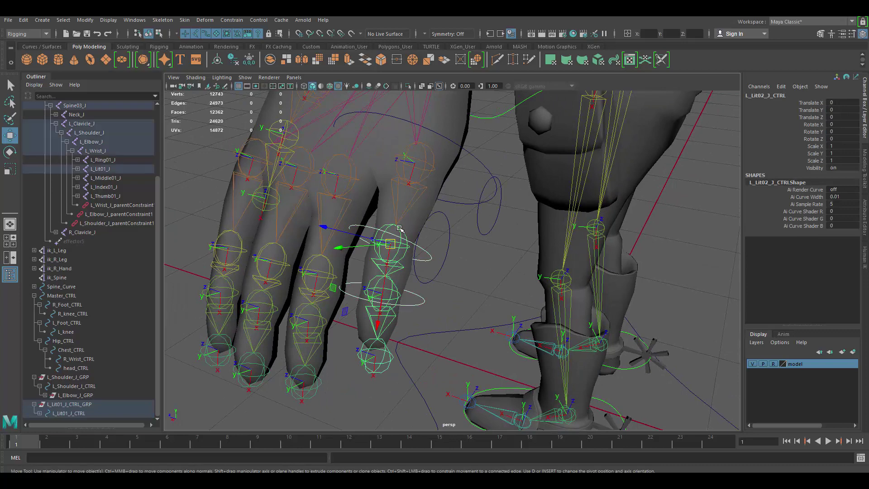
pyautogui.click(232, 19)
pyautogui.click(252, 47)
# - Parent constrain the L_Lit03_J joint to L_Lit03_J_CTRL with the same constraint settings
pyautogui.keyDown('alt'); pyautogui.moveTo(390, 219); pyautogui.dragTo(420, 250); pyautogui.keyUp('alt')
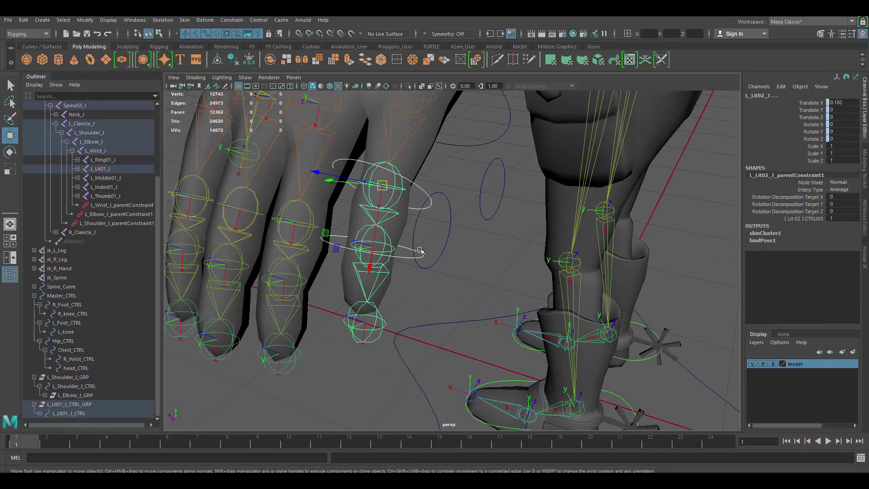
pyautogui.click(414, 259)
pyautogui.click(372, 247)
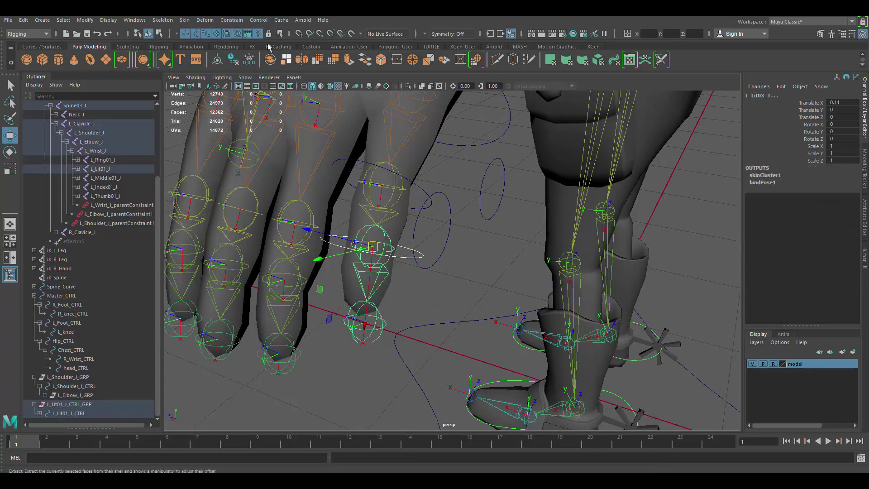
pyautogui.click(232, 20)
pyautogui.click(253, 47)
pyautogui.click(500, 266)
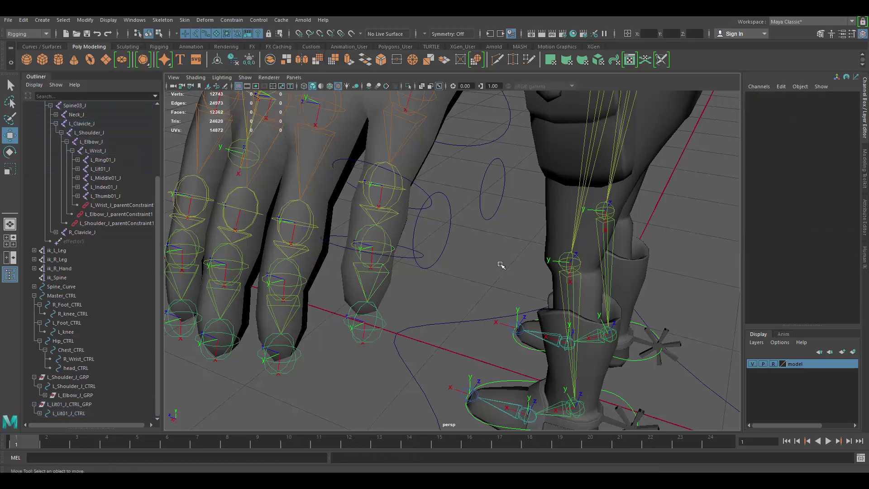
# - Test the finger controls by rotating L_Lit01_J_CTRL about -25° in Z, L_Lit02_J_CTRL freely, and L_Lit03_J_CTRL about -55° in Z
pyautogui.keyDown('alt'); pyautogui.moveTo(501, 266); pyautogui.dragTo(376, 194); pyautogui.keyUp('alt')
pyautogui.click(431, 187)
pyautogui.press('e')
pyautogui.keyDown('alt'); pyautogui.moveTo(376, 144); pyautogui.dragTo(520, 285); pyautogui.keyUp('alt')
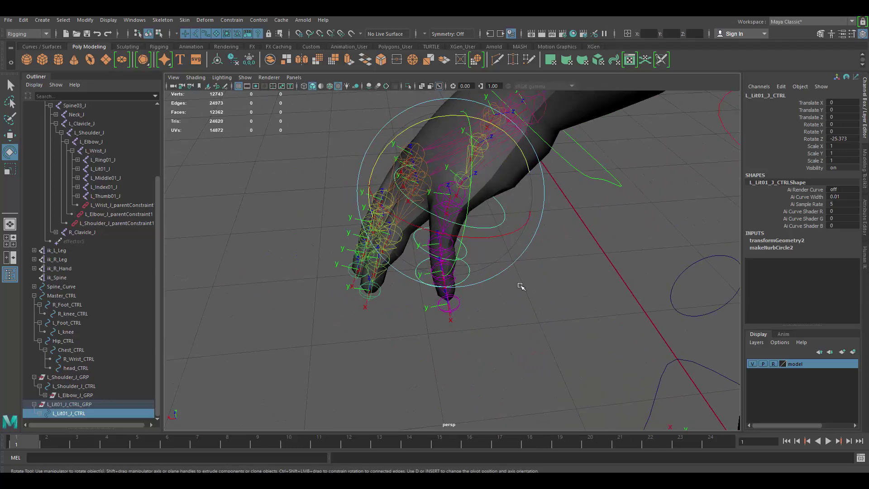
pyautogui.click(520, 285)
pyautogui.click(467, 248)
pyautogui.moveTo(485, 179); pyautogui.dragTo(592, 243)
pyautogui.click(489, 248)
pyautogui.click(484, 244)
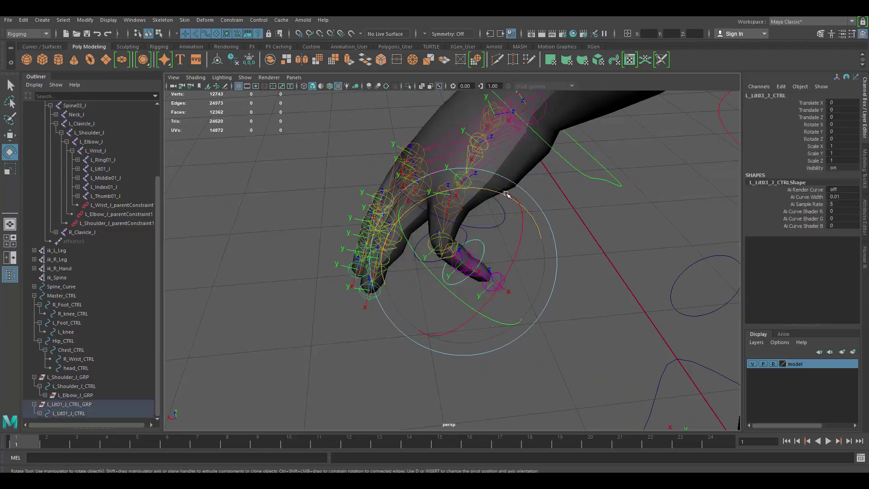
pyautogui.moveTo(506, 194); pyautogui.dragTo(455, 195)
pyautogui.click(566, 219)
pyautogui.keyDown('alt'); pyautogui.moveTo(511, 247); pyautogui.dragTo(477, 294); pyautogui.keyUp('alt')
# - Select all three little finger controls and rotate them together, bringing L_Lit01_J_CTRL to about -16° in Z
pyautogui.click(432, 270)
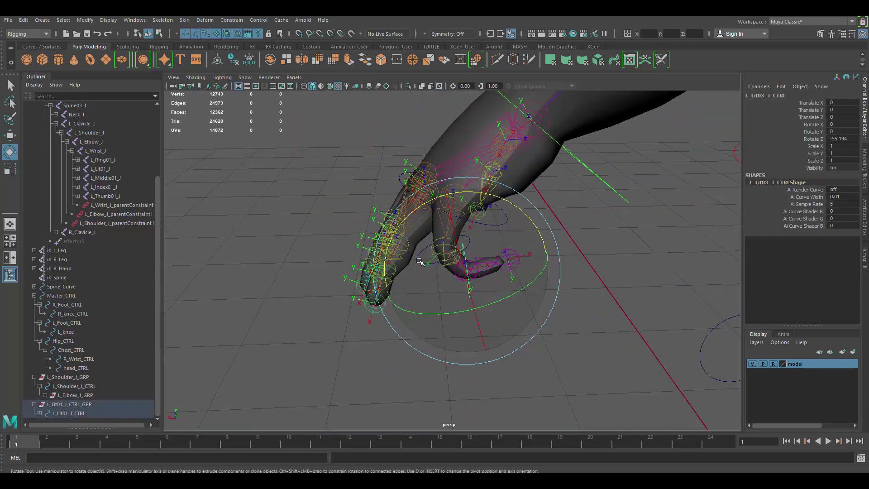
pyautogui.press('q')
pyautogui.click(422, 255)
pyautogui.click(496, 225)
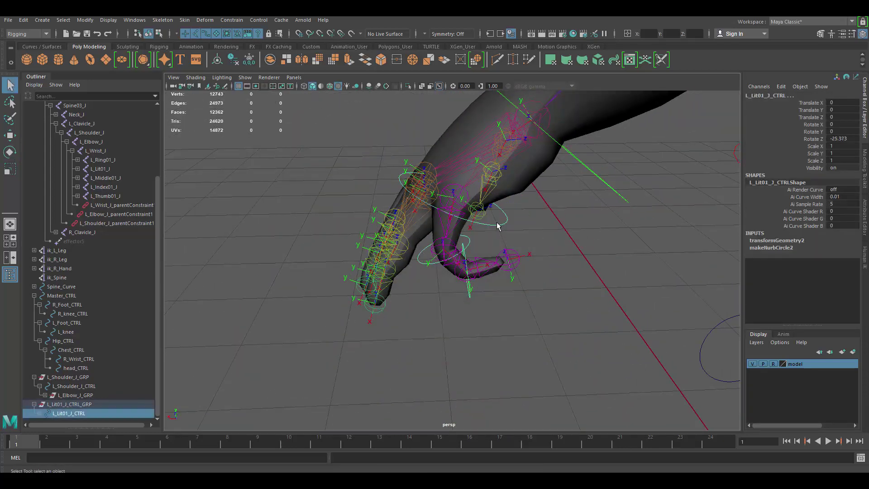
pyautogui.press('e')
pyautogui.moveTo(491, 123); pyautogui.dragTo(457, 117)
pyautogui.keyDown('alt'); pyautogui.moveTo(502, 233); pyautogui.dragTo(403, 190); pyautogui.keyUp('alt')
pyautogui.keyDown('alt'); pyautogui.moveTo(403, 190); pyautogui.dragTo(416, 185, button='right'); pyautogui.keyUp('alt')
pyautogui.keyDown('alt'); pyautogui.moveTo(416, 185); pyautogui.dragTo(411, 239); pyautogui.keyUp('alt')
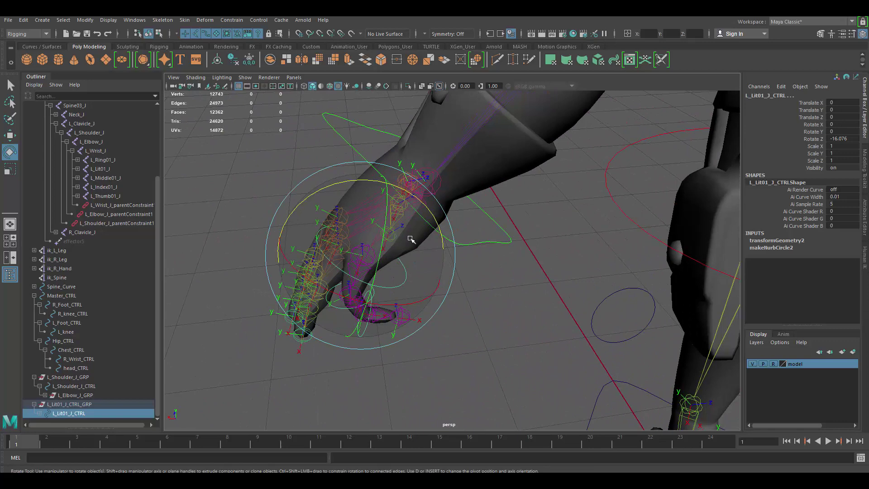
# - Reset the translation and rotation of all three little finger controls to 0
pyautogui.press('w')
pyautogui.keyDown('alt'); pyautogui.moveTo(431, 256); pyautogui.dragTo(400, 264, button='right'); pyautogui.keyUp('alt')
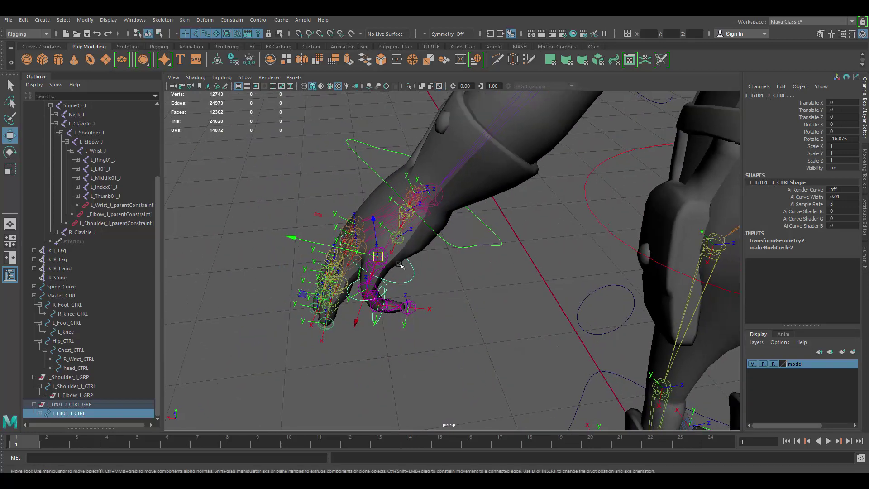
pyautogui.keyDown('alt'); pyautogui.moveTo(399, 265); pyautogui.dragTo(444, 235, button='middle'); pyautogui.keyUp('alt')
pyautogui.moveTo(841, 103); pyautogui.dragTo(840, 136)
pyautogui.write('0')
pyautogui.press('Return')
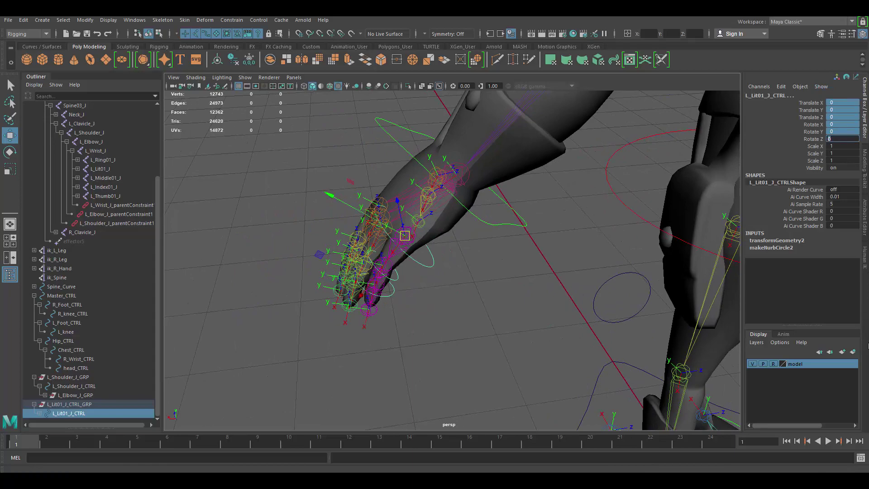
# - Parent the L_Lit01_J_CTRL_GRP group under L_Wrist_CTRL in the left arm control hierarchy
pyautogui.moveTo(443, 204)
pyautogui.keyDown('alt'); pyautogui.mouseDown()
pyautogui.moveTo(480, 199)
pyautogui.moveTo(458, 194)
pyautogui.mouseUp(); pyautogui.keyUp('alt')
pyautogui.click(468, 207)
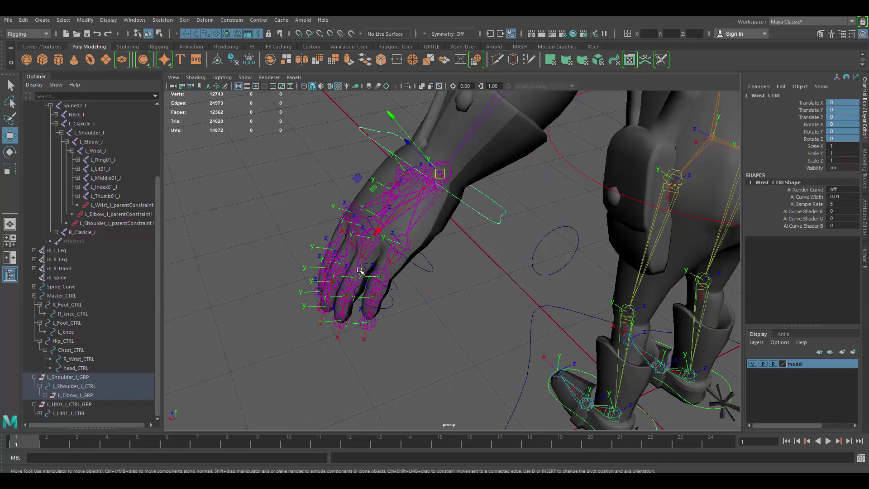
pyautogui.click(72, 403)
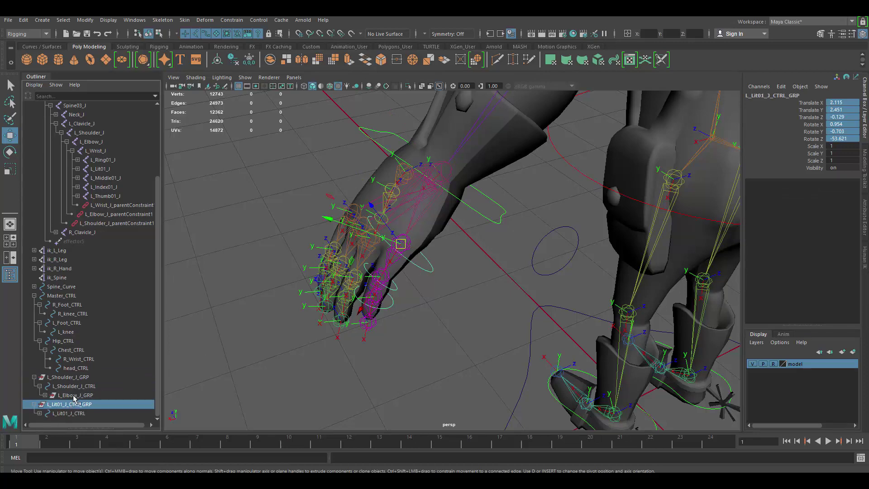
pyautogui.click(478, 213)
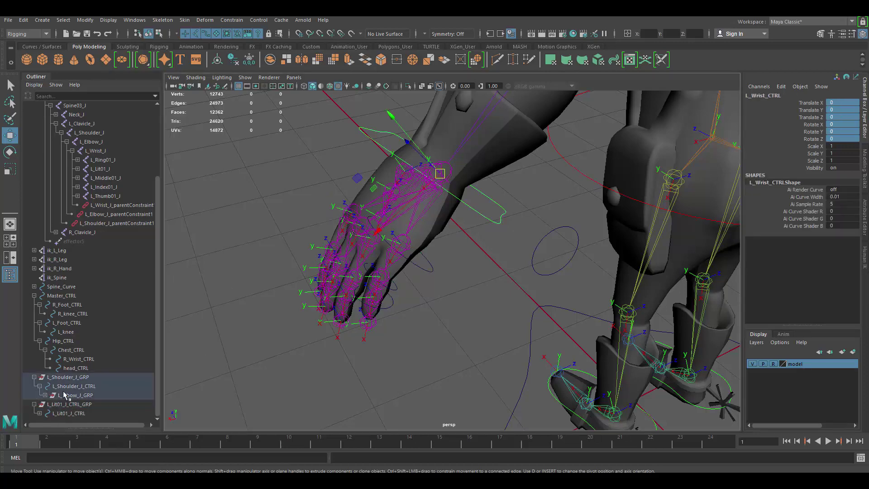
pyautogui.click(45, 396)
pyautogui.click(50, 395)
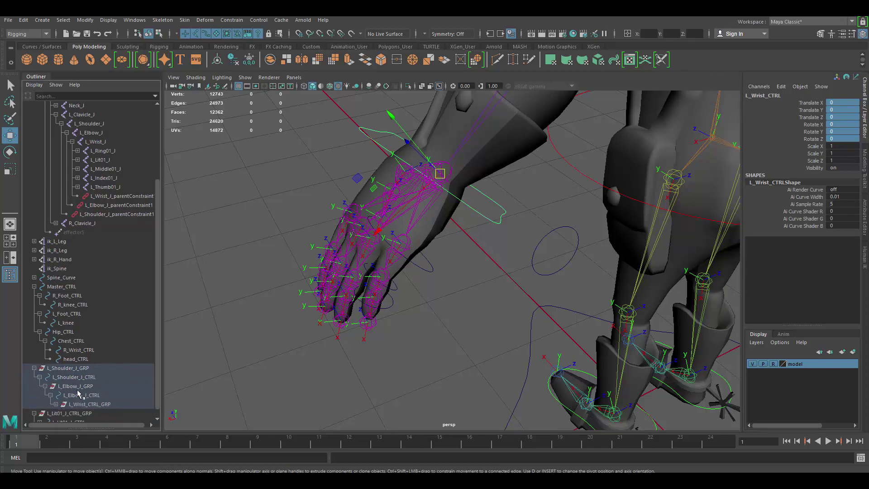
pyautogui.click(55, 395)
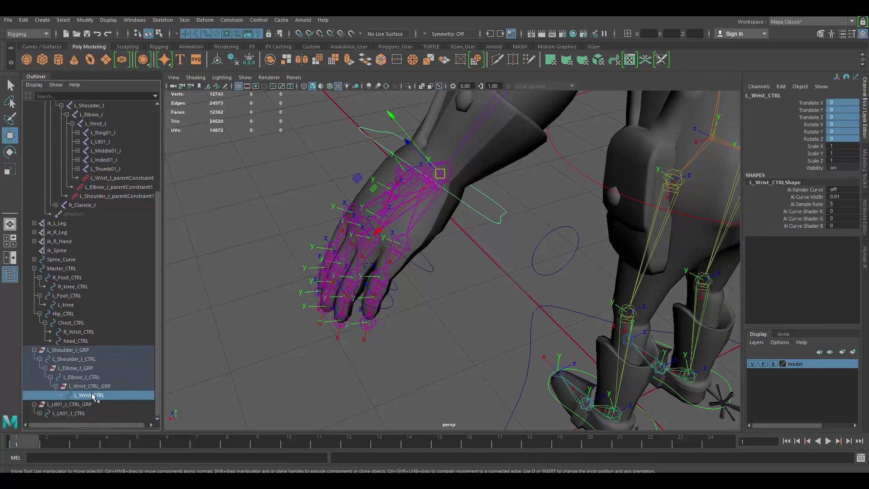
pyautogui.moveTo(89, 404); pyautogui.dragTo(105, 400)
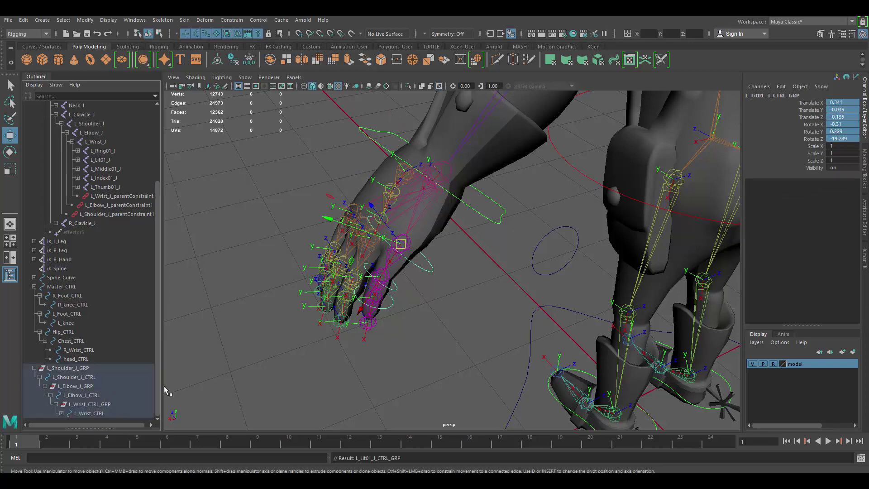
# - Test whether the little finger controls follow the wrist by rotating L_Wrist_CTRL about -46° in Z, and undo the rotations
pyautogui.click(484, 213)
pyautogui.click(460, 196)
pyautogui.press('e')
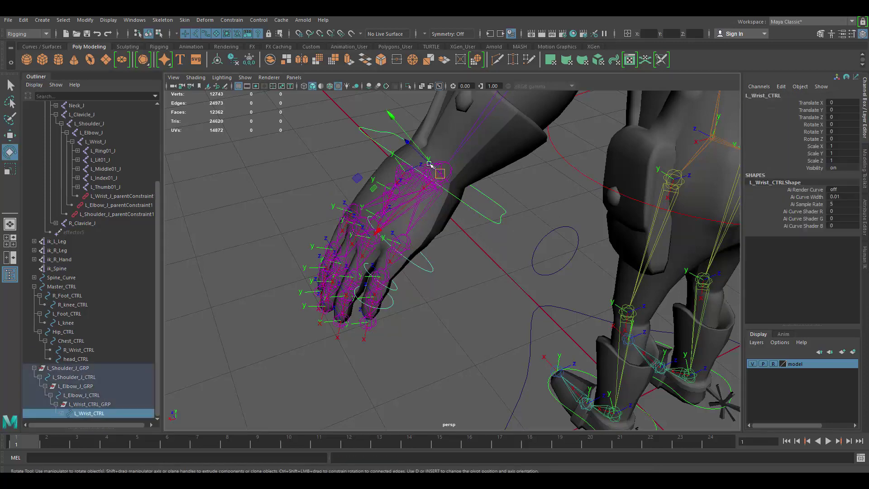
pyautogui.moveTo(388, 131); pyautogui.dragTo(380, 273)
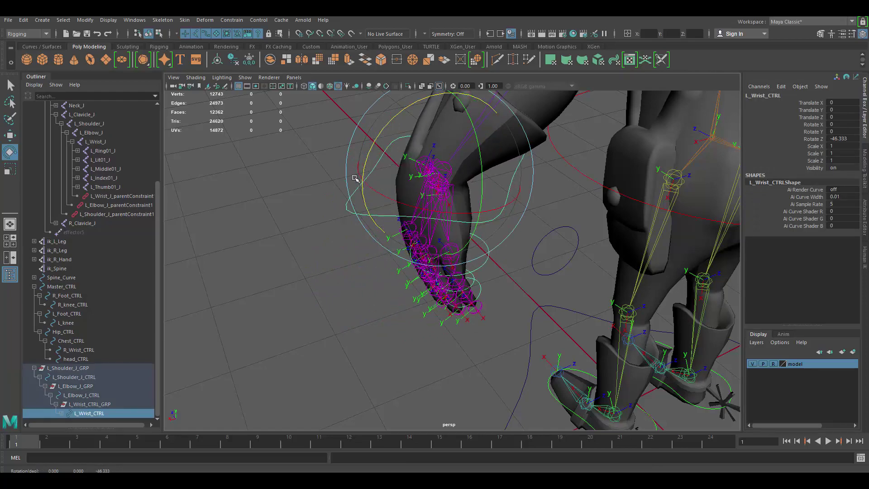
pyautogui.hotkey('ctrl', 'z')
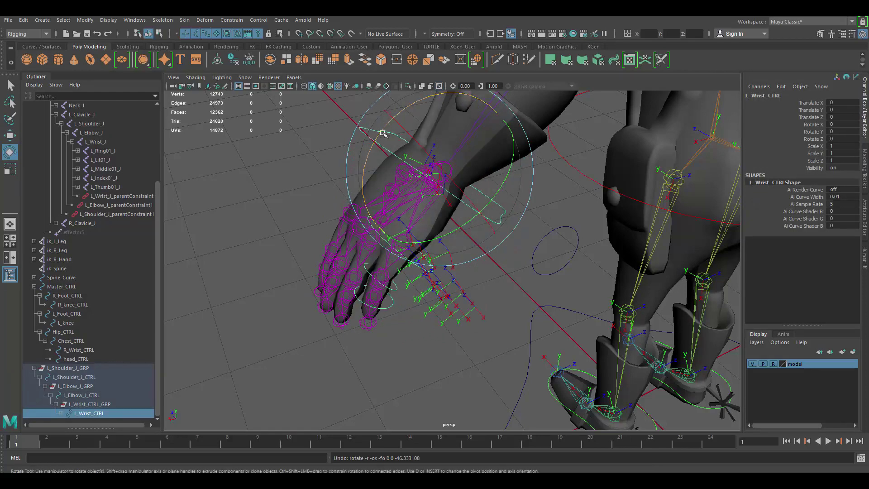
pyautogui.moveTo(383, 133); pyautogui.dragTo(359, 183)
pyautogui.hotkey('ctrl', 'z')
pyautogui.click(320, 180)
# - Examine L_Lit01_J_CTRL and L_Wrist_CTRL around the left hand from several angles
pyautogui.keyDown('alt'); pyautogui.moveTo(430, 207); pyautogui.dragTo(436, 224); pyautogui.keyUp('alt')
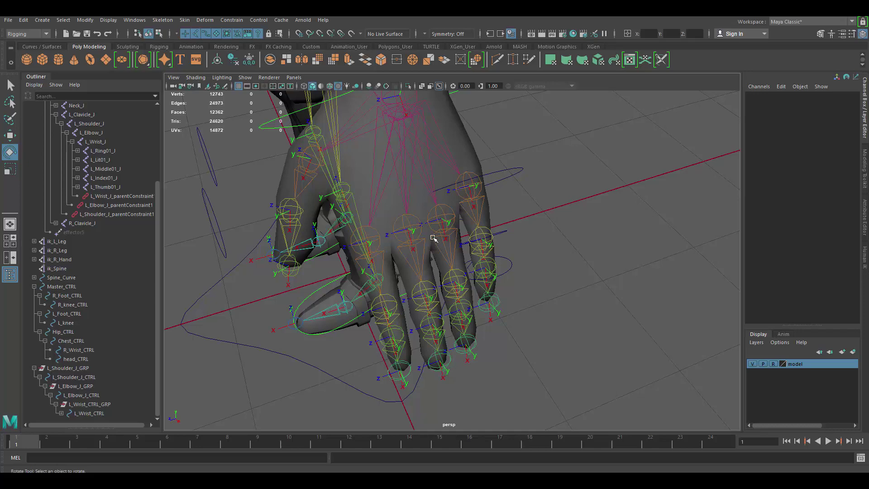
pyautogui.keyDown('alt'); pyautogui.moveTo(434, 239); pyautogui.dragTo(414, 219); pyautogui.keyUp('alt')
pyautogui.click(480, 220)
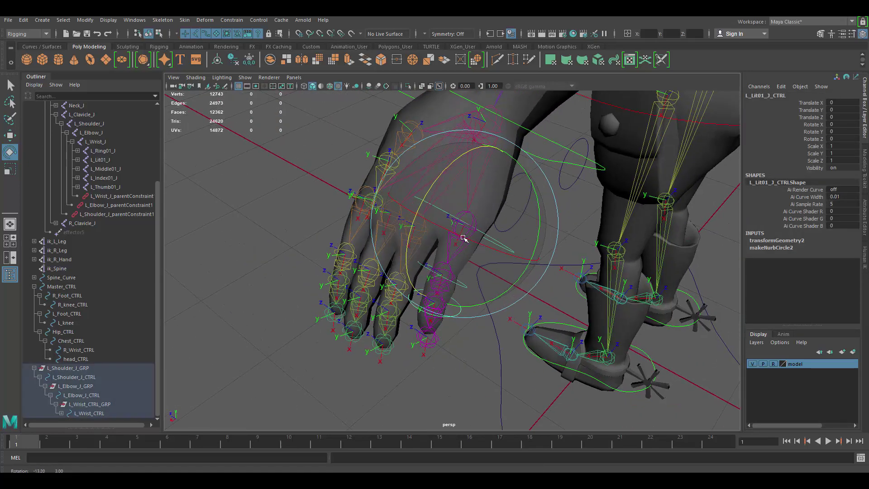
pyautogui.press('w')
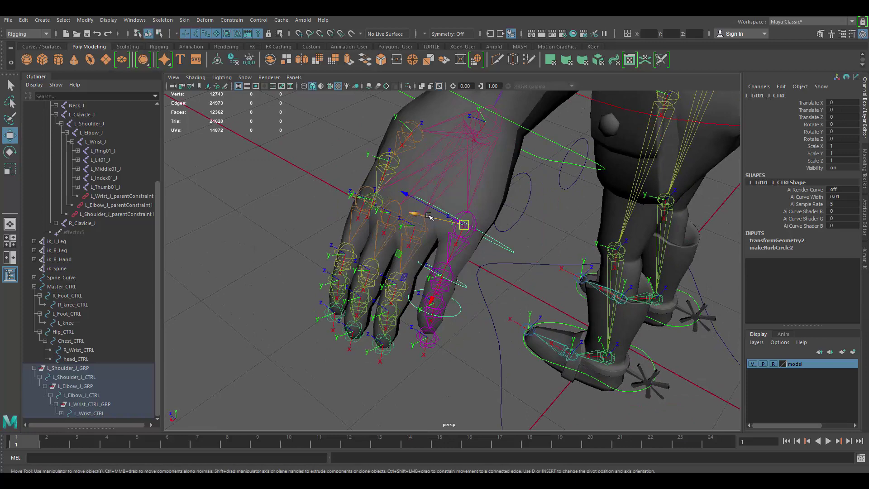
pyautogui.keyDown('alt'); pyautogui.moveTo(430, 217); pyautogui.dragTo(403, 261); pyautogui.keyUp('alt')
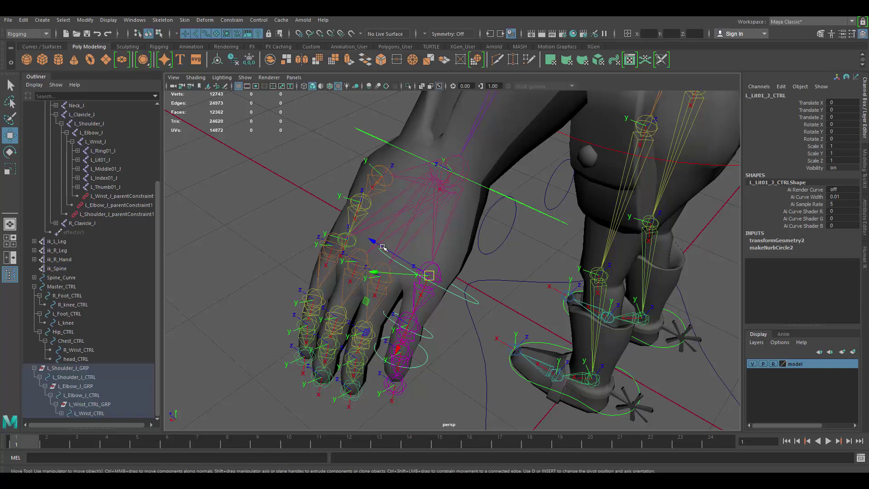
pyautogui.keyDown('alt'); pyautogui.moveTo(536, 223); pyautogui.dragTo(536, 225); pyautogui.keyUp('alt')
pyautogui.click(543, 228)
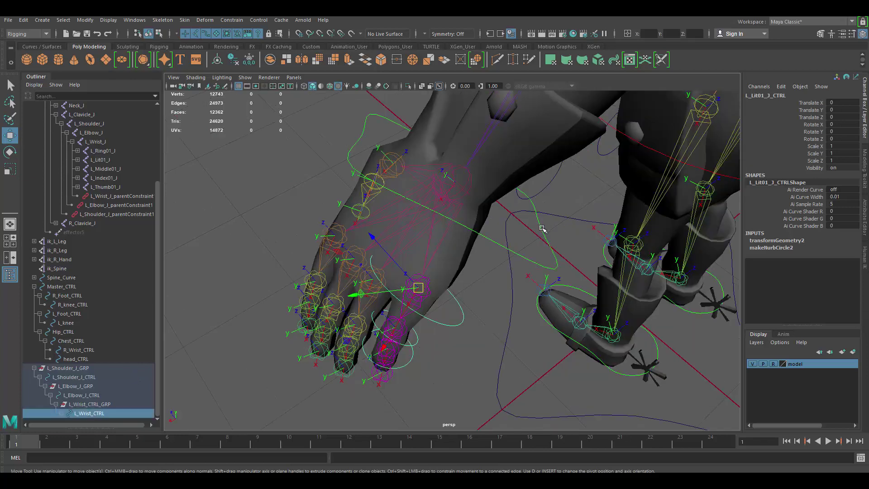
pyautogui.keyDown('alt'); pyautogui.moveTo(512, 181); pyautogui.dragTo(595, 227); pyautogui.keyUp('alt')
pyautogui.keyDown('alt'); pyautogui.moveTo(531, 239); pyautogui.dragTo(368, 132, button='right'); pyautogui.keyUp('alt')
pyautogui.keyDown('alt'); pyautogui.moveTo(392, 139); pyautogui.dragTo(477, 207, button='middle'); pyautogui.keyUp('alt')
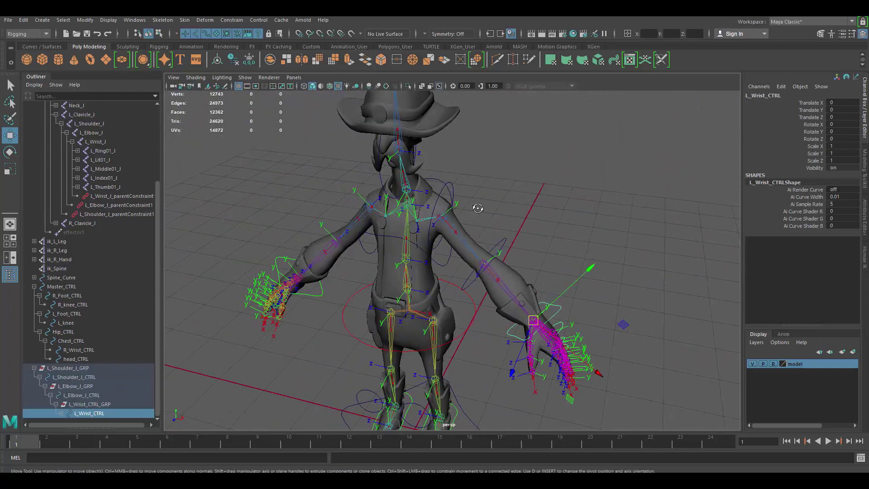
# - Test the upper body by rotating Chest_CTRL about 18° in X, undo it, and select L_Shoulder_J_CTRL
pyautogui.keyDown('alt'); pyautogui.moveTo(478, 208); pyautogui.dragTo(448, 175); pyautogui.keyUp('alt')
pyautogui.keyDown('alt'); pyautogui.moveTo(448, 175); pyautogui.dragTo(489, 216, button='right'); pyautogui.keyUp('alt')
pyautogui.keyDown('alt'); pyautogui.moveTo(490, 216); pyautogui.dragTo(453, 171); pyautogui.keyUp('alt')
pyautogui.click(454, 145)
pyautogui.press('e')
pyautogui.moveTo(372, 174); pyautogui.dragTo(429, 190)
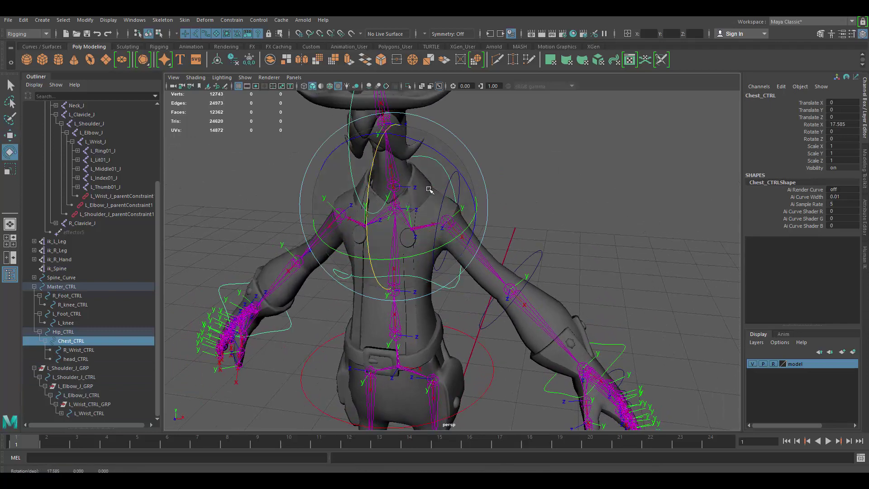
pyautogui.hotkey('ctrl', 'z')
pyautogui.click(441, 181)
pyautogui.click(456, 172)
pyautogui.moveTo(491, 191)
pyautogui.keyDown('alt'); pyautogui.mouseDown()
pyautogui.moveTo(465, 194)
pyautogui.moveTo(484, 195)
pyautogui.mouseUp(); pyautogui.keyUp('alt')
pyautogui.press('w')
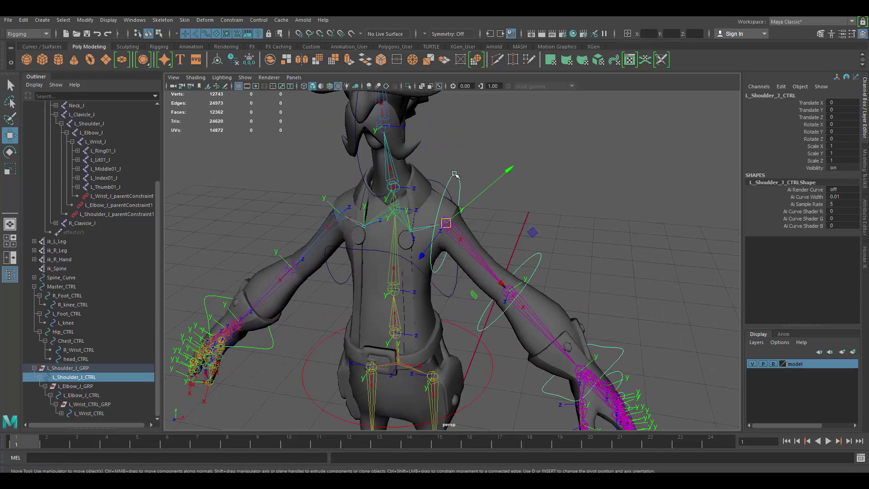
# - Examine the body control hierarchy by selecting Hip_CTRL, Chest_CTRL, R_Wrist_CTRL and head_CTRL individually
pyautogui.click(438, 181)
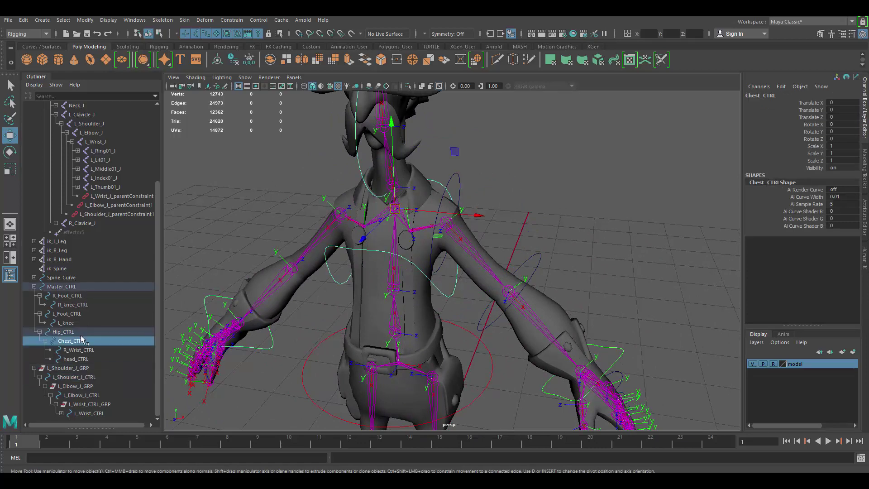
pyautogui.click(76, 332)
pyautogui.click(78, 341)
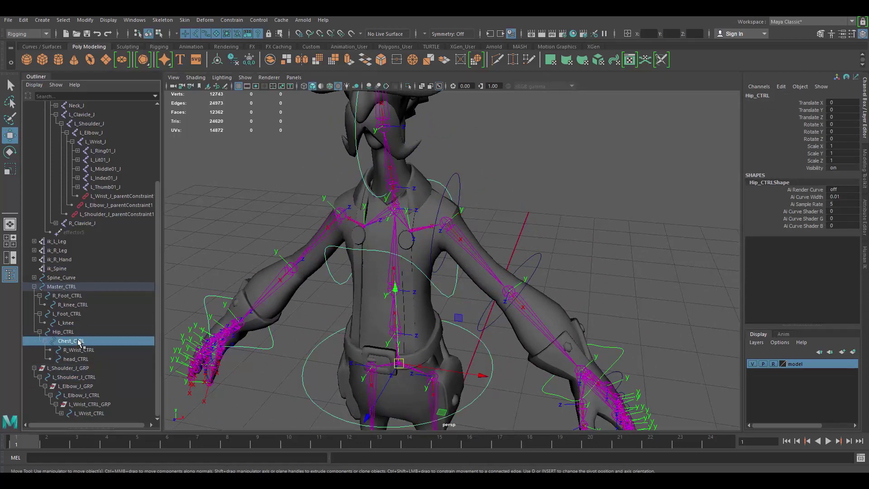
pyautogui.click(82, 350)
pyautogui.click(80, 359)
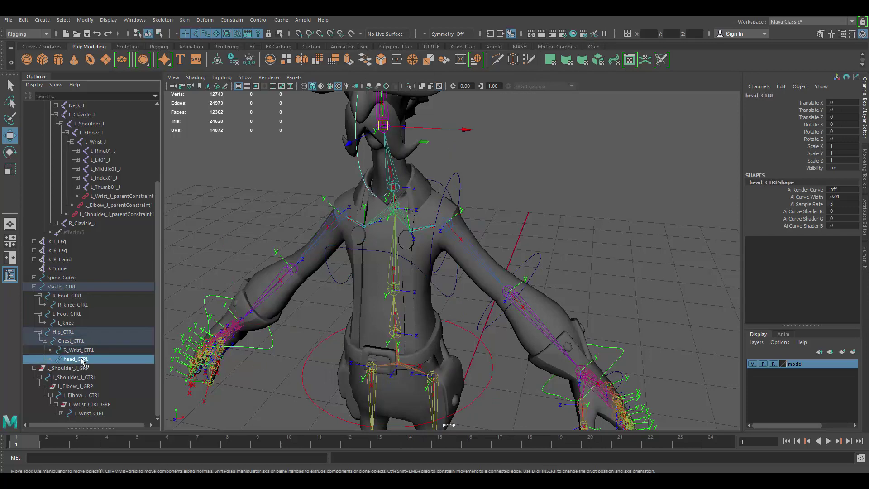
pyautogui.click(86, 350)
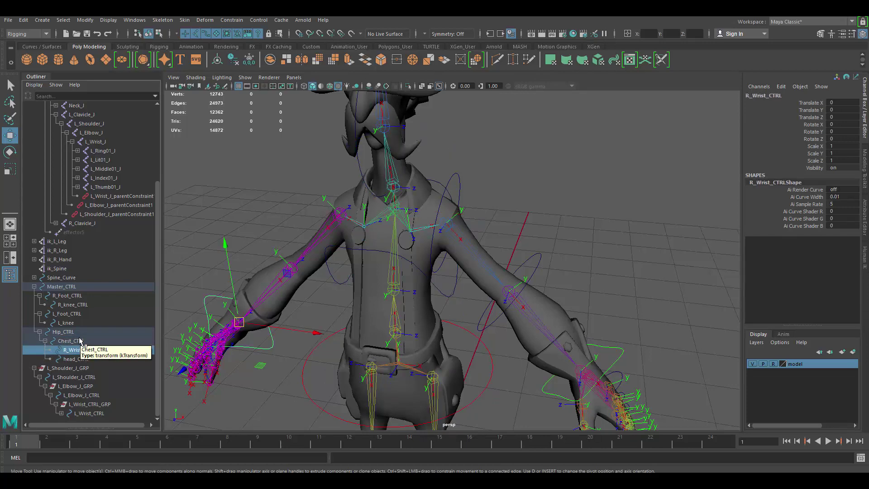
pyautogui.click(71, 333)
pyautogui.click(76, 342)
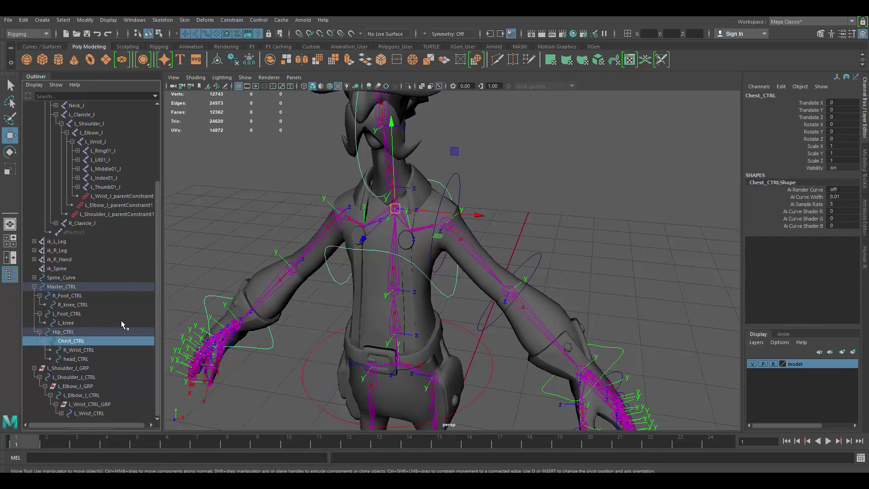
# - Parent L_Shoulder_J_GRP under Chest_CTRL, test it by rotating Chest_CTRL, and undo the rotation
pyautogui.click(71, 369)
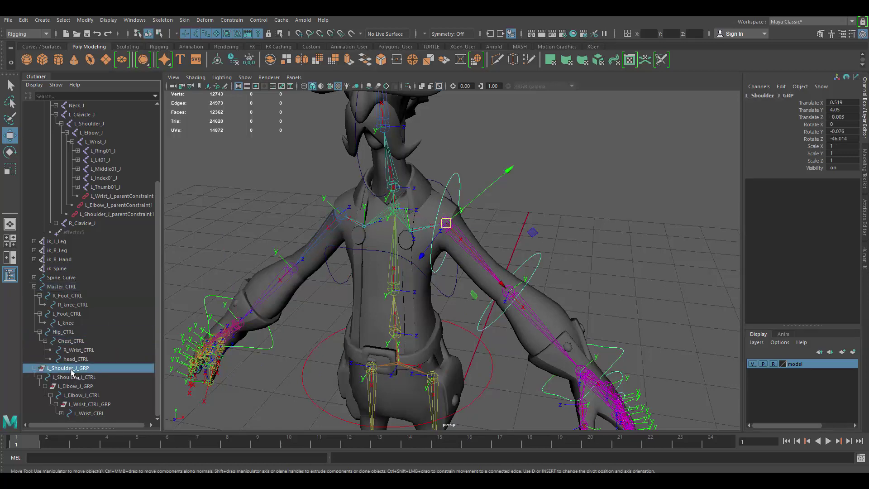
pyautogui.moveTo(71, 370); pyautogui.dragTo(79, 342, button='middle')
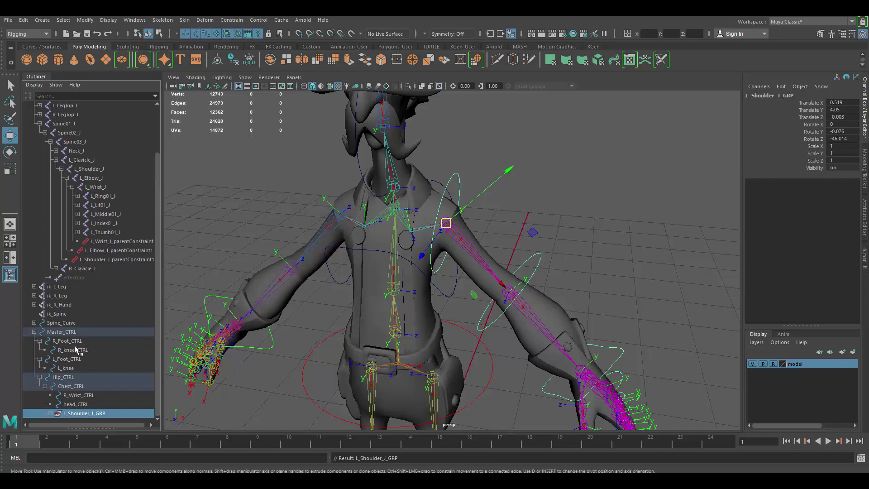
pyautogui.click(442, 183)
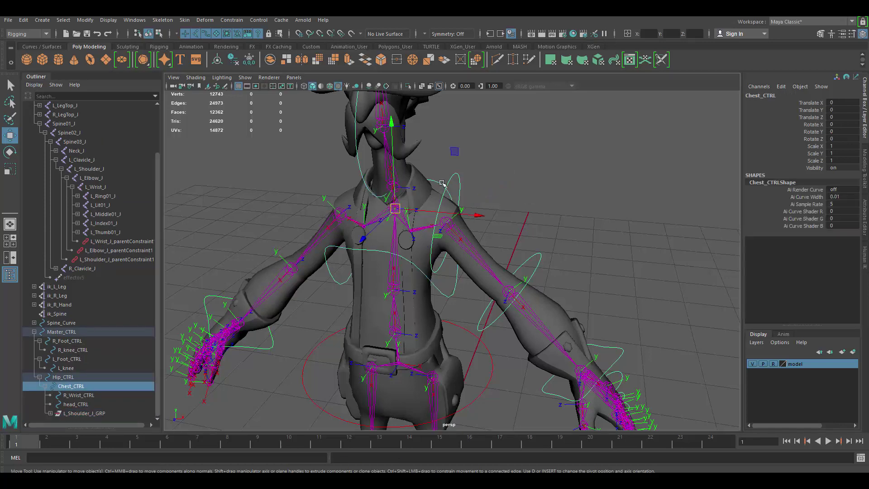
pyautogui.press('e')
pyautogui.moveTo(457, 168); pyautogui.dragTo(522, 206)
pyautogui.hotkey('ctrl', 'z')
pyautogui.press('w')
pyautogui.click(523, 206)
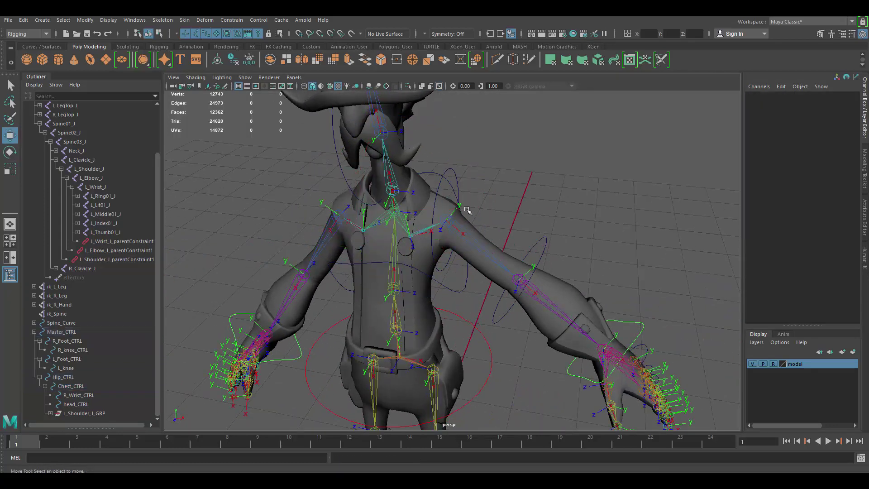
# - Test the left arm by rotating L_Shoulder_J_CTRL about 22° in Y
pyautogui.click(453, 172)
pyautogui.press('e')
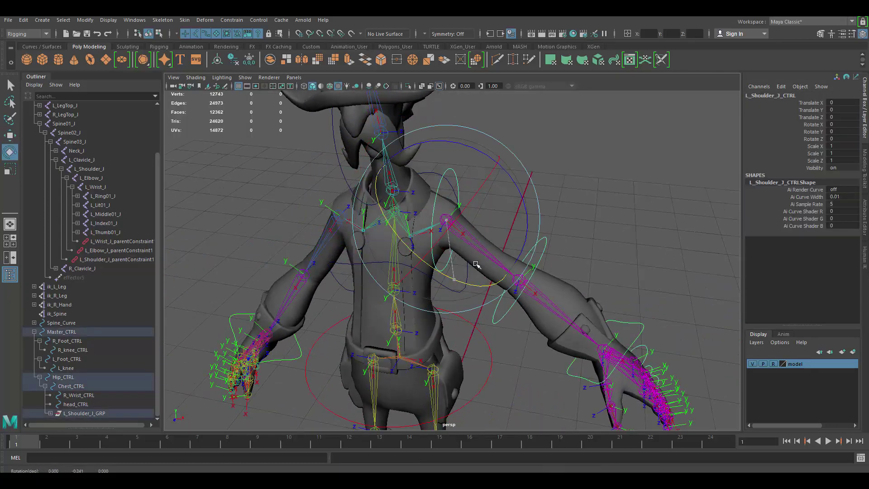
pyautogui.moveTo(479, 262); pyautogui.dragTo(509, 224)
pyautogui.keyDown('alt'); pyautogui.moveTo(631, 180); pyautogui.dragTo(546, 256); pyautogui.keyUp('alt')
pyautogui.click(537, 270)
pyautogui.moveTo(481, 349); pyautogui.dragTo(415, 295)
pyautogui.click(430, 225)
# - Examine the L_Clavicle_J joint and its connection to the left shoulder
pyautogui.keyDown('alt'); pyautogui.moveTo(429, 225); pyautogui.dragTo(464, 202); pyautogui.keyUp('alt')
pyautogui.keyDown('alt'); pyautogui.moveTo(463, 202); pyautogui.dragTo(528, 244, button='right'); pyautogui.keyUp('alt')
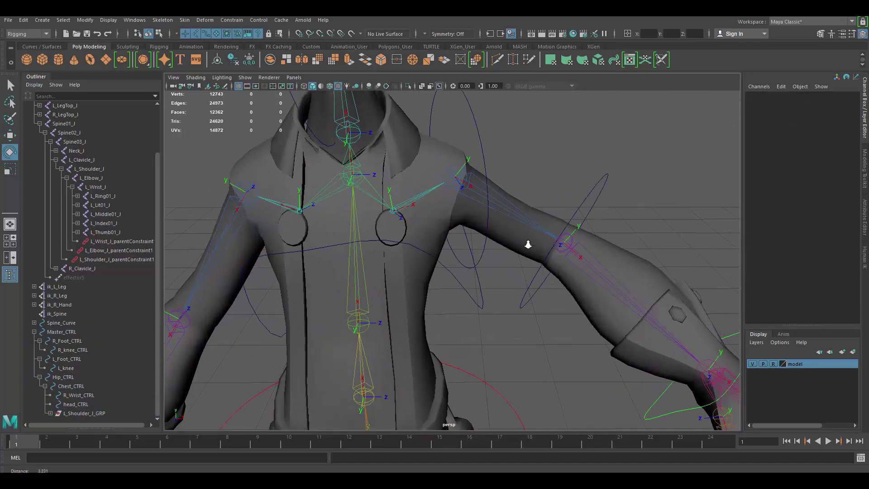
pyautogui.keyDown('alt'); pyautogui.moveTo(406, 198); pyautogui.dragTo(429, 209, button='middle'); pyautogui.keyUp('alt')
pyautogui.keyDown('alt'); pyautogui.moveTo(429, 210); pyautogui.dragTo(462, 224); pyautogui.keyUp('alt')
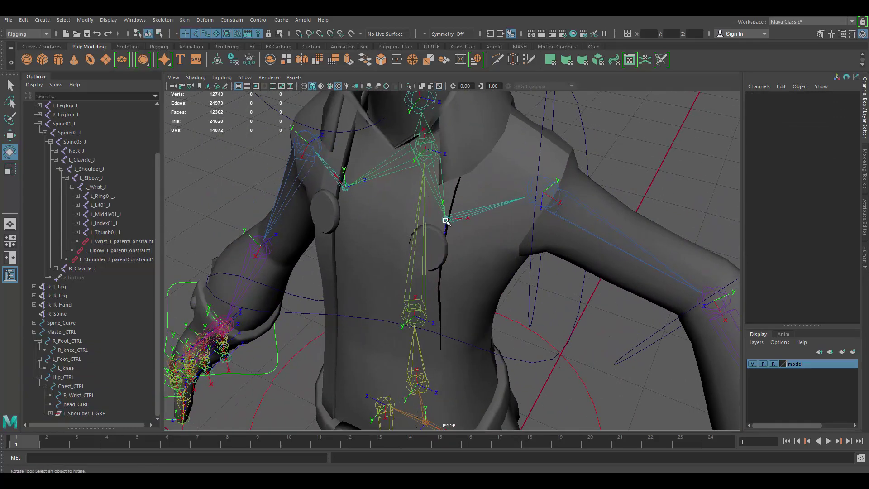
pyautogui.click(445, 218)
pyautogui.press('w')
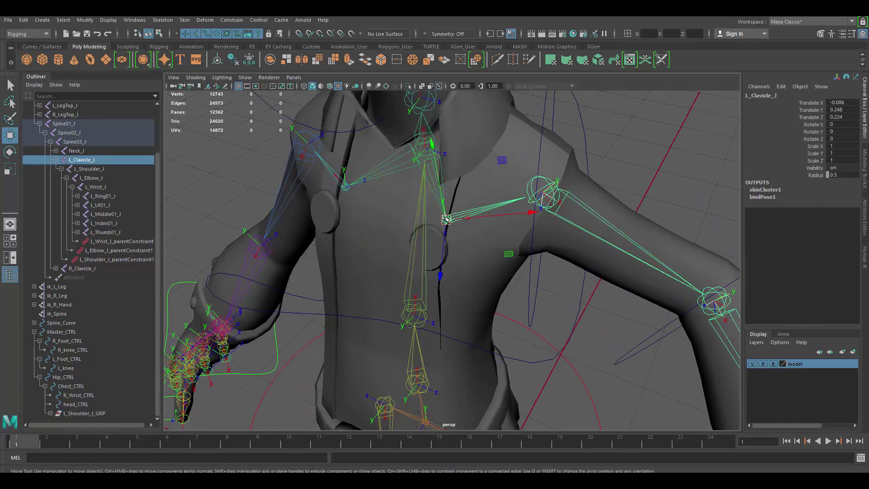
pyautogui.keyDown('alt'); pyautogui.moveTo(506, 214); pyautogui.dragTo(434, 215, button='right'); pyautogui.keyUp('alt')
pyautogui.keyDown('alt'); pyautogui.moveTo(435, 215); pyautogui.dragTo(476, 199); pyautogui.keyUp('alt')
pyautogui.keyDown('alt'); pyautogui.moveTo(475, 199); pyautogui.dragTo(558, 224, button='right'); pyautogui.keyUp('alt')
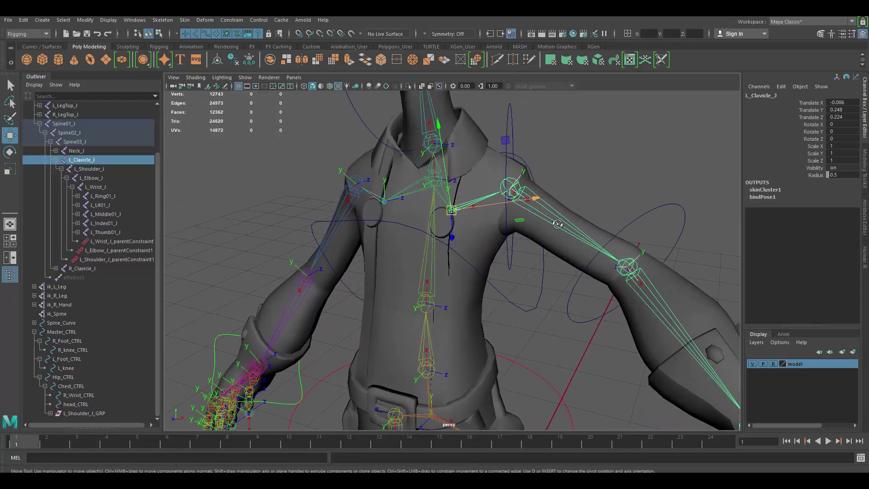
pyautogui.keyDown('alt'); pyautogui.moveTo(557, 224); pyautogui.dragTo(535, 226); pyautogui.keyUp('alt')
pyautogui.click(535, 226)
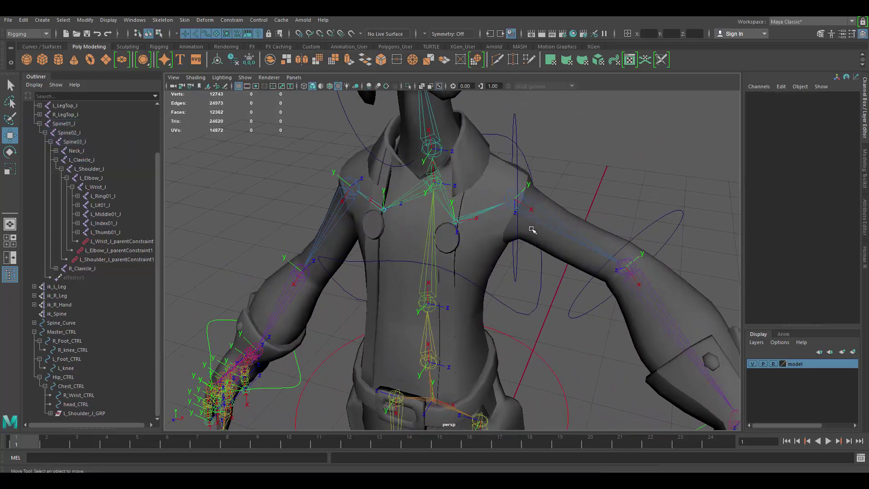
pyautogui.keyDown('alt'); pyautogui.moveTo(561, 201); pyautogui.dragTo(549, 227, button='right'); pyautogui.keyUp('alt')
# - Undo the shoulder control rotation and the parenting of L_Shoulder_J_GRP under Chest_CTRL, and clear the selection
pyautogui.hotkey('ctrl', 'z')
pyautogui.hotkey('ctrl', 'z')
pyautogui.hotkey('ctrl', 'z')
pyautogui.hotkey('ctrl', 'z')
pyautogui.hotkey('ctrl', 'z')
pyautogui.hotkey('ctrl', 'z')
pyautogui.hotkey('ctrl', 'z')
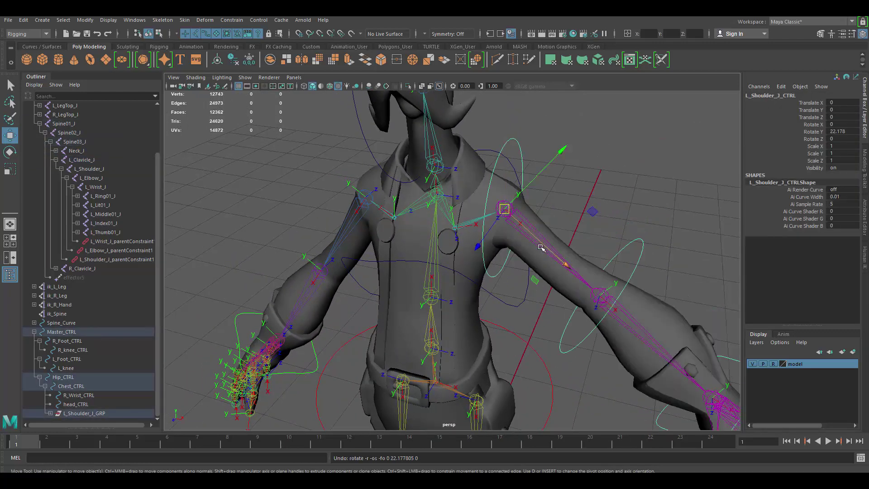
pyautogui.hotkey('ctrl', 'z')
pyautogui.hotkey('ctrl', 'z')
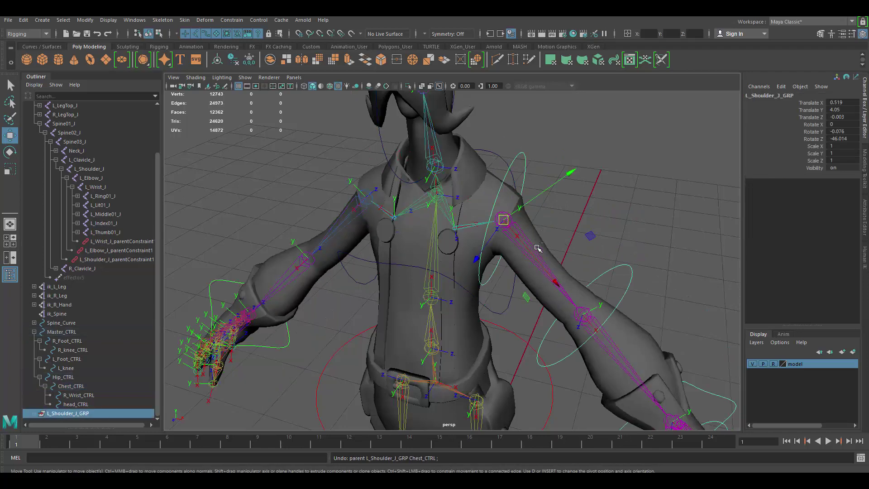
pyautogui.keyDown('alt'); pyautogui.moveTo(597, 235); pyautogui.dragTo(565, 220, button='right'); pyautogui.keyUp('alt')
pyautogui.click(633, 170)
pyautogui.keyDown('alt'); pyautogui.moveTo(553, 262); pyautogui.dragTo(531, 229, button='middle'); pyautogui.keyUp('alt')
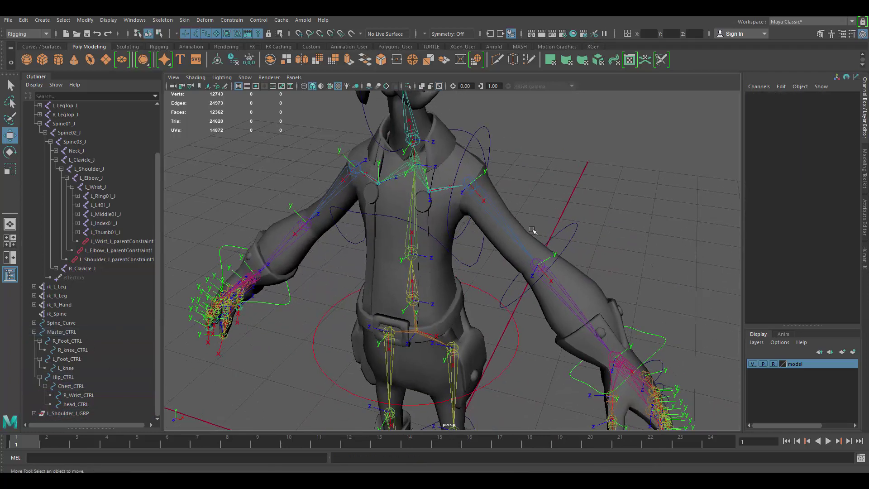
# - Create a NURBS circle for the left clavicle control
pyautogui.keyDown('alt'); pyautogui.moveTo(532, 229); pyautogui.dragTo(504, 229); pyautogui.keyUp('alt')
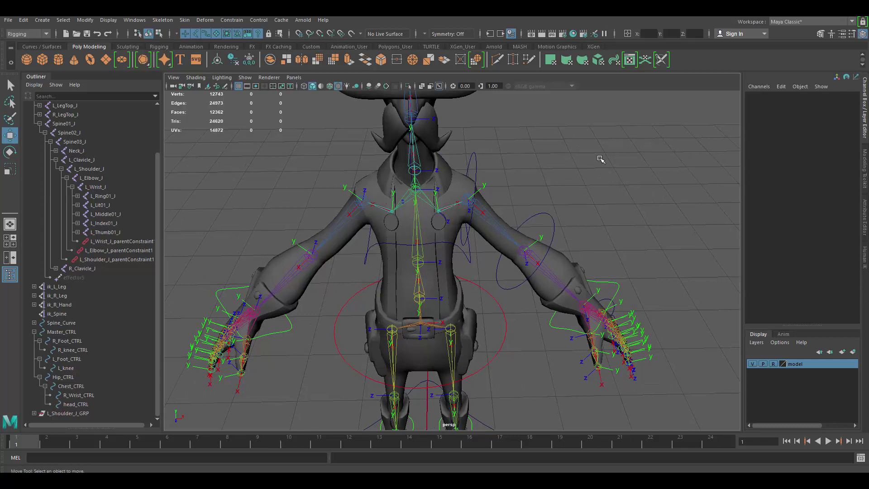
pyautogui.click(43, 20)
pyautogui.moveTo(75, 46)
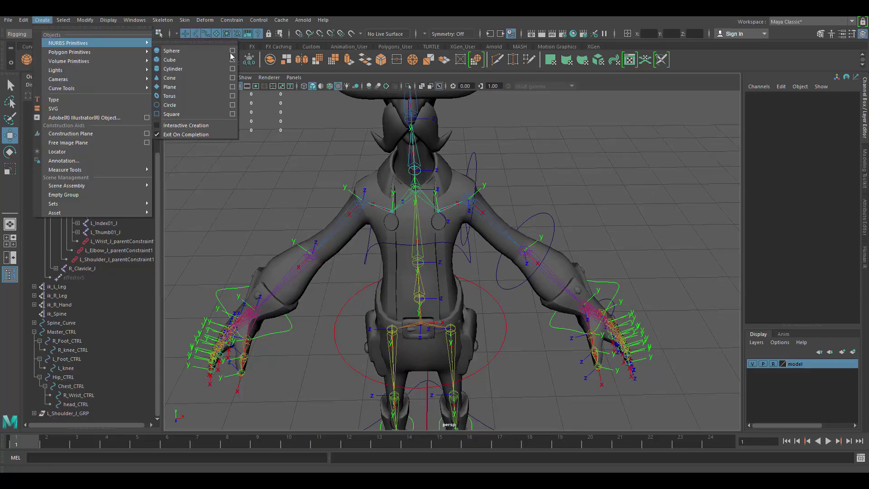
pyautogui.click(180, 104)
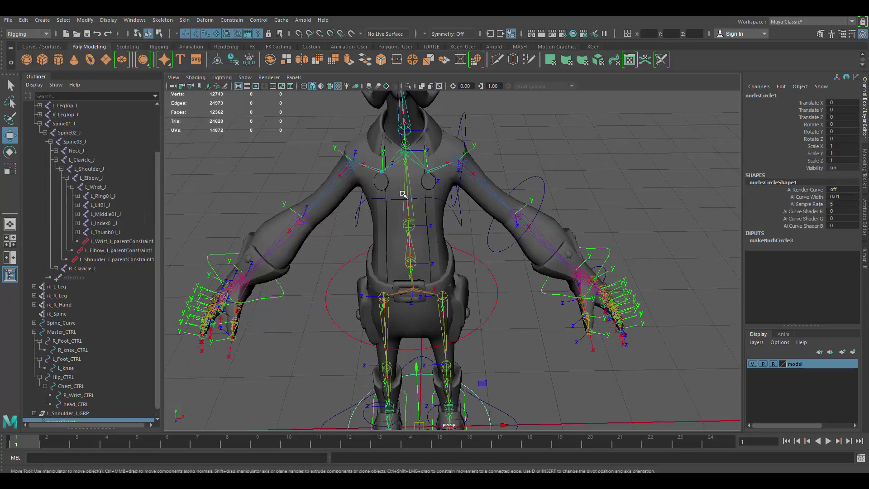
# - Snap the new circle to the L_Clavicle_J joint with a parent constraint, with Maintain offset turned off
pyautogui.keyDown('alt'); pyautogui.moveTo(402, 194); pyautogui.dragTo(429, 172); pyautogui.keyUp('alt')
pyautogui.click(430, 169)
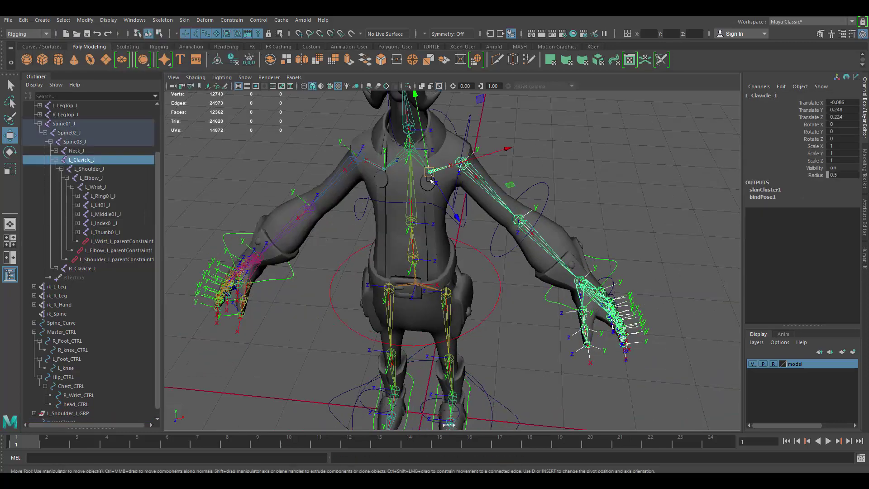
pyautogui.scroll(-1, 48, 373)
pyautogui.keyDown('ctrl'); pyautogui.click(67, 413); pyautogui.keyUp('ctrl')
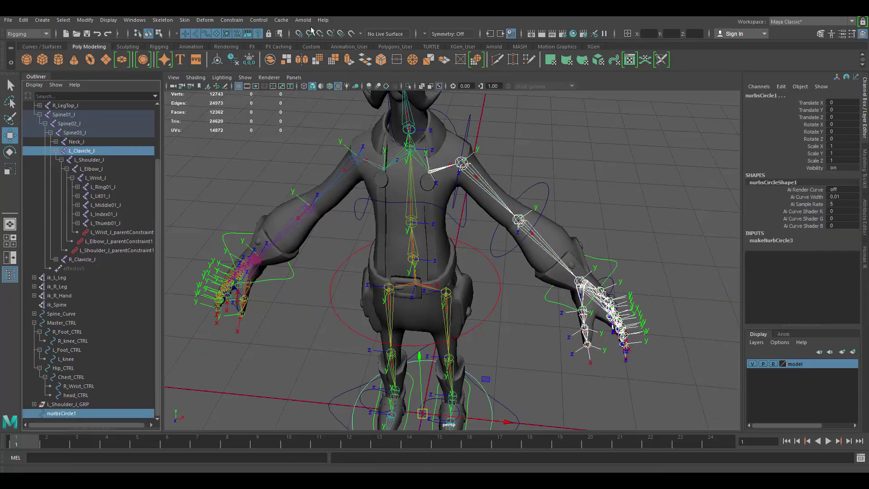
pyautogui.click(231, 20)
pyautogui.click(319, 43)
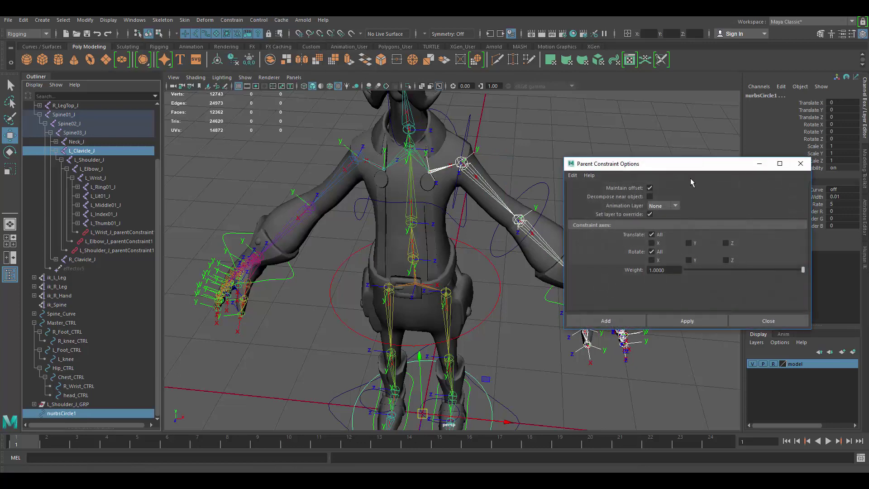
pyautogui.click(683, 322)
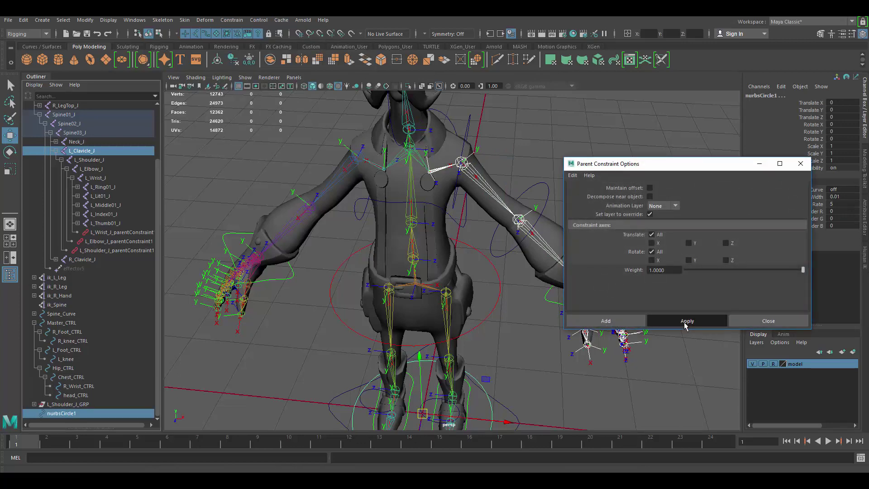
pyautogui.click(746, 322)
pyautogui.scroll(2, 545, 200)
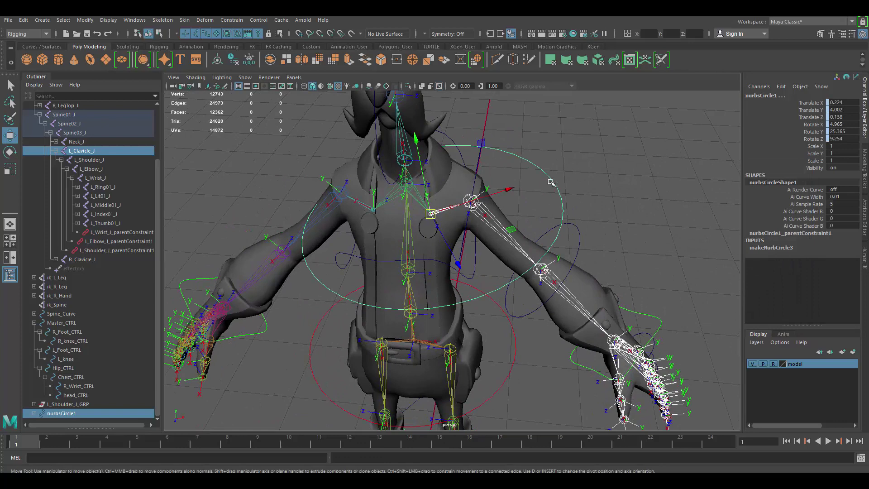
# - Scale the circle to about 0.313 and rotate it to about 25.6, -3.2, 94.3 so it stands upright around the left clavicle
pyautogui.click(550, 182)
pyautogui.press('r')
pyautogui.moveTo(432, 213); pyautogui.dragTo(270, 159)
pyautogui.press('e')
pyautogui.moveTo(476, 146); pyautogui.dragTo(356, 146)
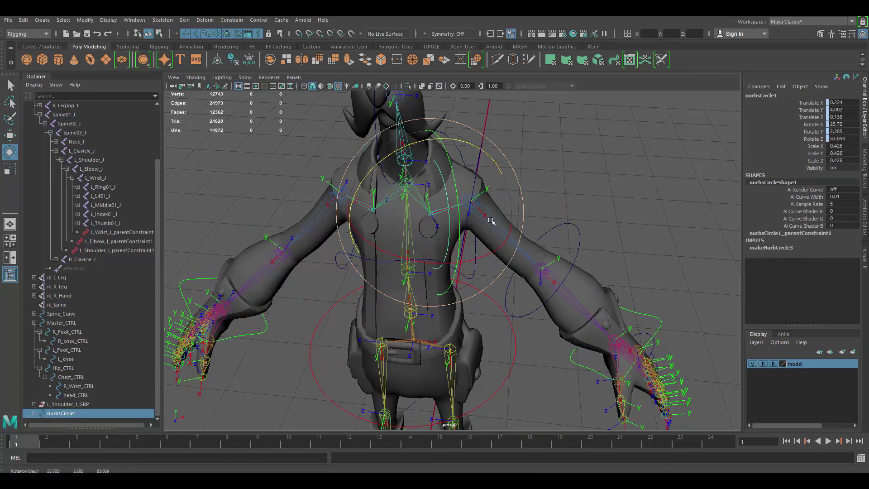
pyautogui.keyDown('alt'); pyautogui.moveTo(545, 221); pyautogui.dragTo(491, 214); pyautogui.keyUp('alt')
pyautogui.moveTo(471, 181); pyautogui.dragTo(463, 171)
pyautogui.keyDown('alt'); pyautogui.moveTo(435, 225); pyautogui.dragTo(430, 206); pyautogui.keyUp('alt')
pyautogui.press('r')
pyautogui.press('w')
pyautogui.keyDown('alt'); pyautogui.moveTo(487, 213); pyautogui.dragTo(534, 241); pyautogui.keyUp('alt')
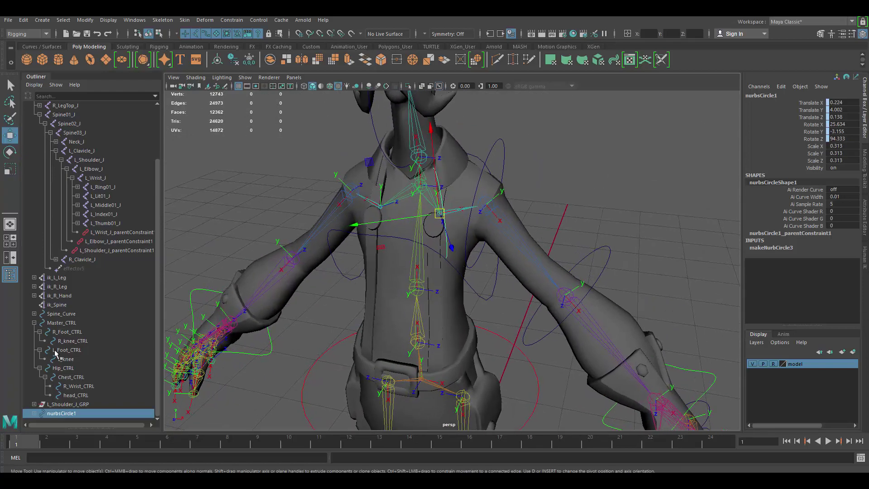
# - Delete the circle's parent constraint and rename the circle L_Clavicle_J_CTRL
pyautogui.click(34, 413)
pyautogui.scroll(-1, 100, 391)
pyautogui.click(88, 414)
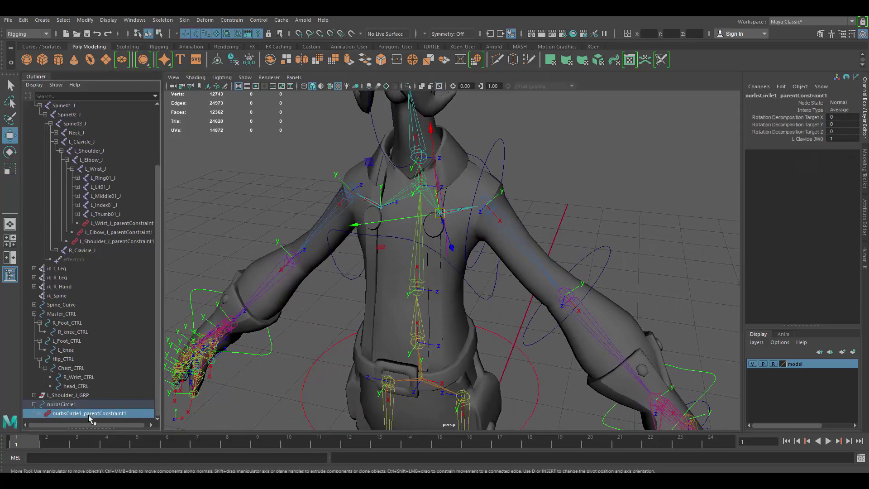
pyautogui.press('Delete')
pyautogui.click(453, 208)
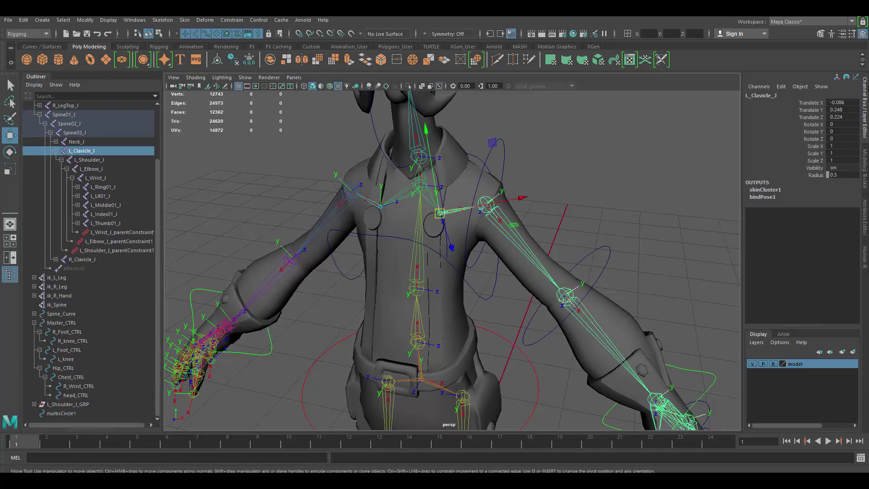
pyautogui.click(349, 285)
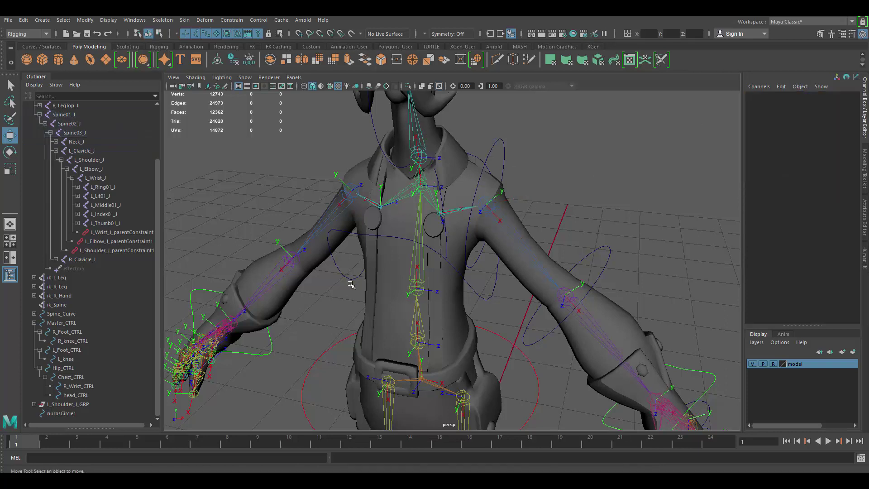
pyautogui.doubleClick(73, 413)
pyautogui.write('L_Clavicle_J')
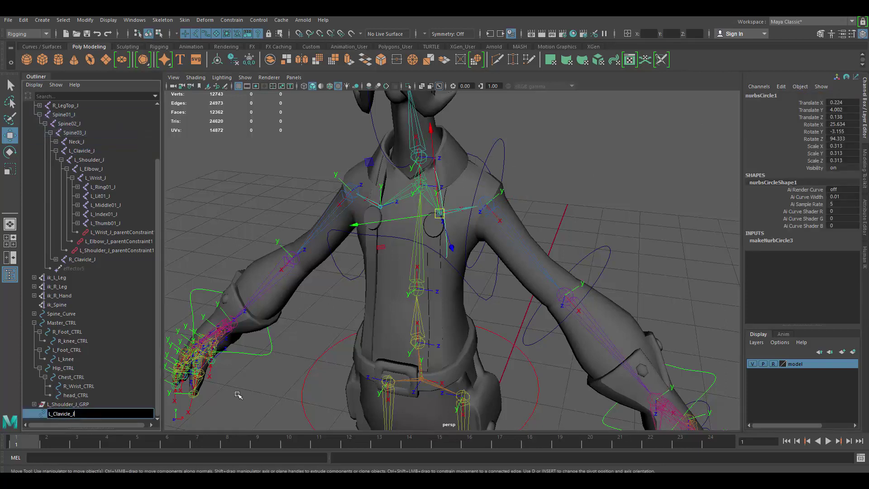
pyautogui.press('Return')
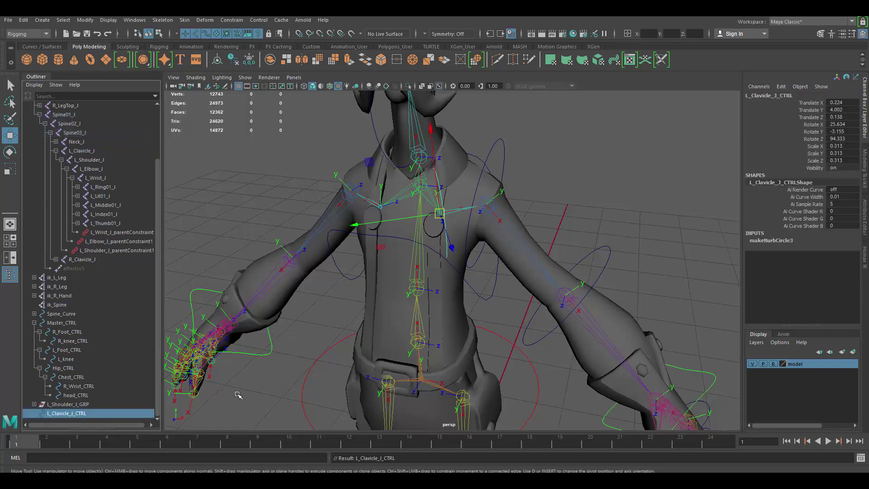
# - Create an empty group and snap it to the L_Clavicle_J joint with a parent constraint
pyautogui.keyDown('alt'); pyautogui.moveTo(541, 180); pyautogui.dragTo(571, 181); pyautogui.keyUp('alt')
pyautogui.click(593, 155)
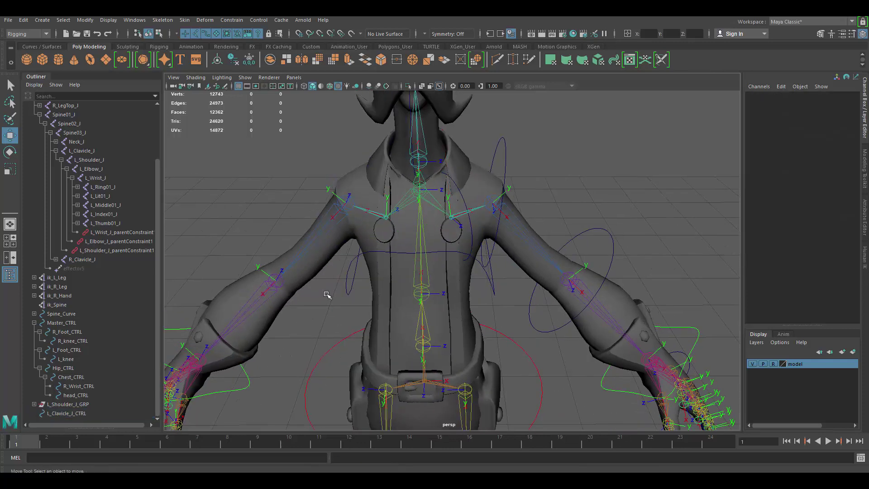
pyautogui.hotkey('ctrl', 'g')
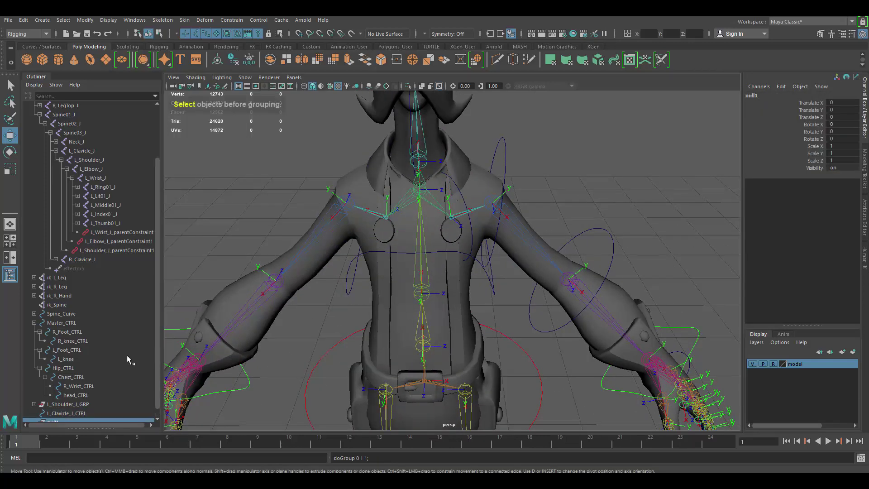
pyautogui.click(463, 212)
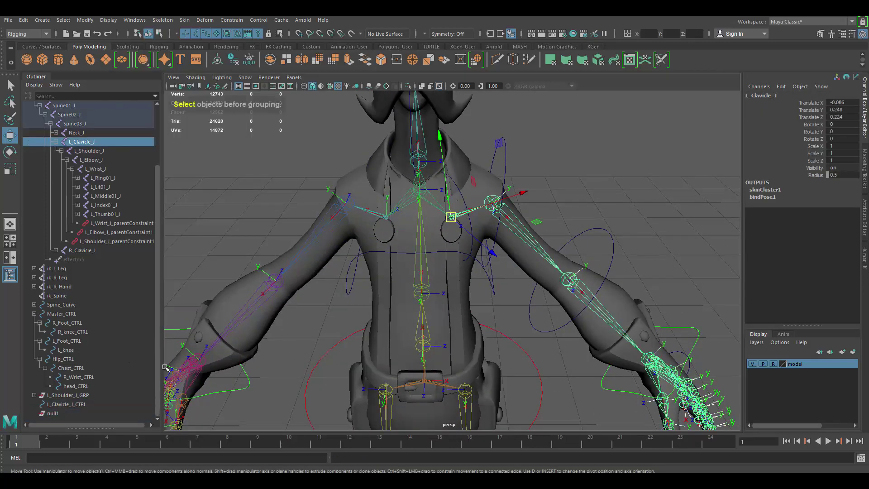
pyautogui.keyDown('ctrl'); pyautogui.click(53, 413); pyautogui.keyUp('ctrl')
pyautogui.click(231, 20)
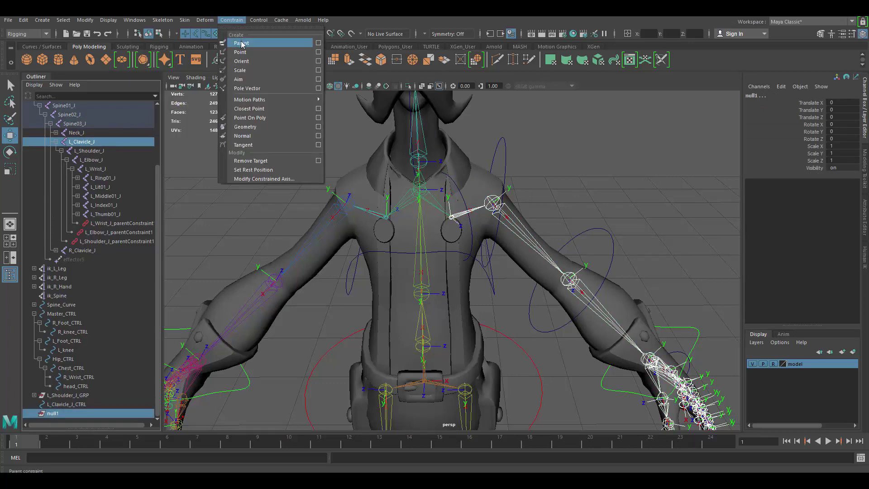
pyautogui.click(242, 44)
# - Delete the parent constraint from the empty group and rename the group L_Clavicle_J_GRP
pyautogui.click(97, 403)
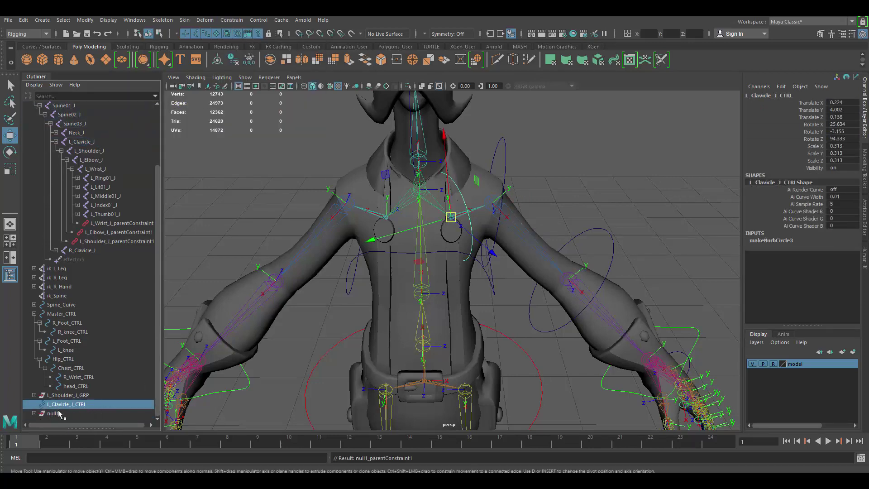
pyautogui.click(58, 414)
pyautogui.click(33, 413)
pyautogui.scroll(-1, 53, 411)
pyautogui.click(63, 413)
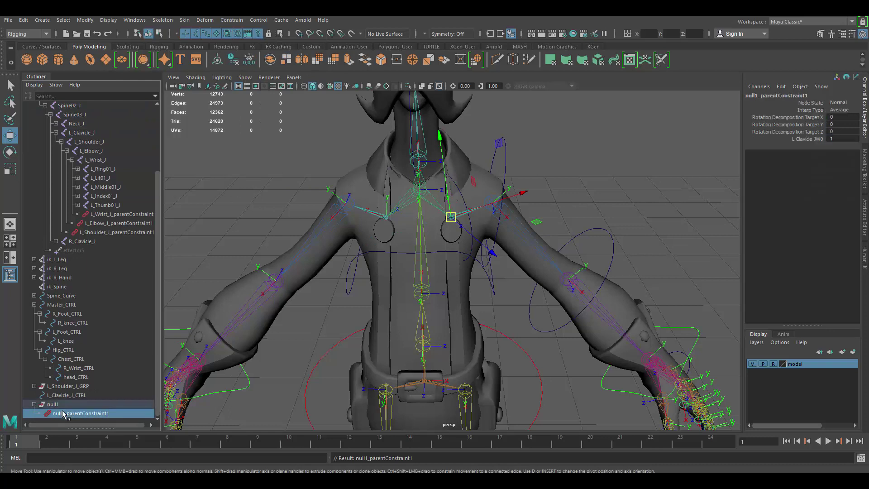
pyautogui.press('Delete')
pyautogui.doubleClick(68, 413)
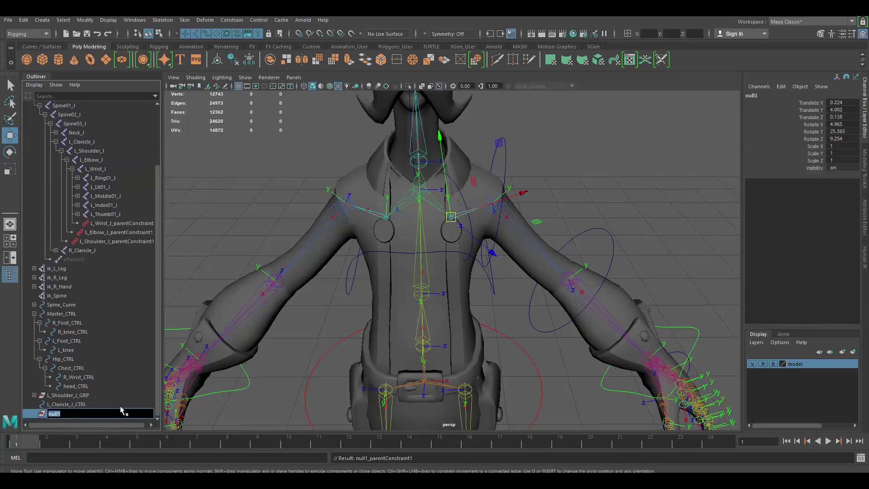
pyautogui.write('L_Clavicle_J')
pyautogui.press('Return')
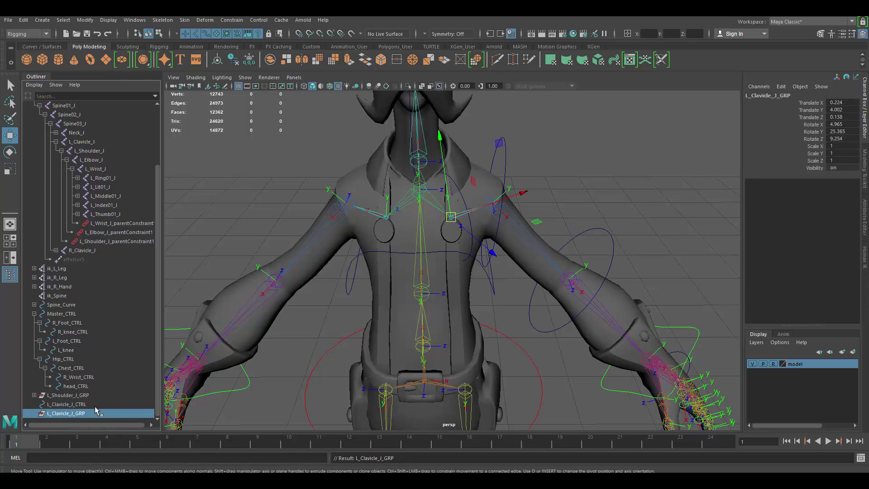
# - Parent L_Clavicle_J_CTRL under L_Clavicle_J_GRP and freeze the control's transformations
pyautogui.click(80, 405)
pyautogui.moveTo(79, 414); pyautogui.dragTo(80, 414, button='middle')
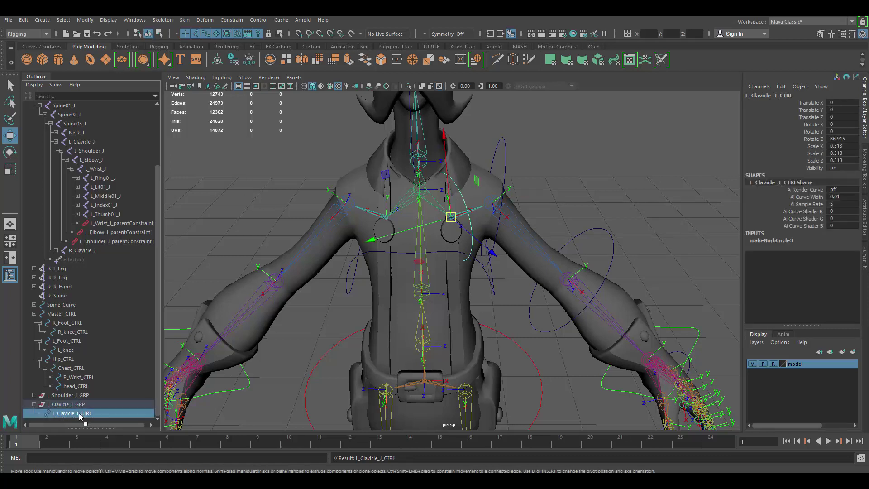
pyautogui.click(87, 20)
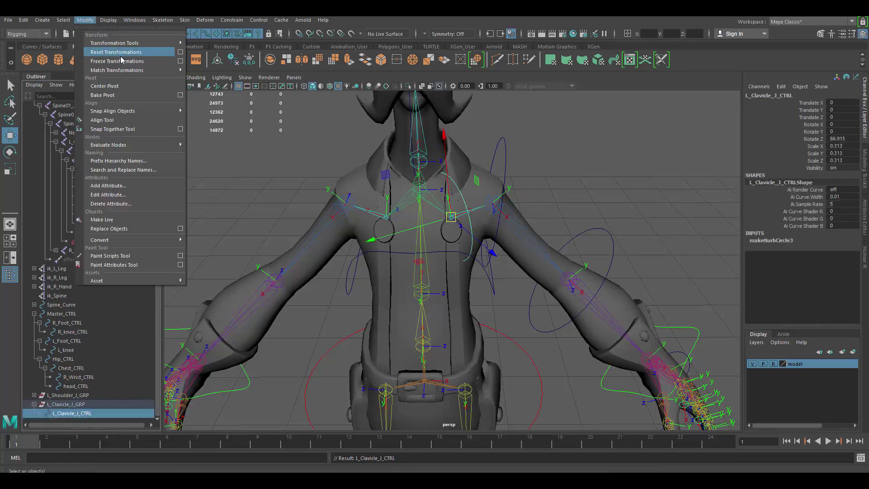
pyautogui.click(119, 62)
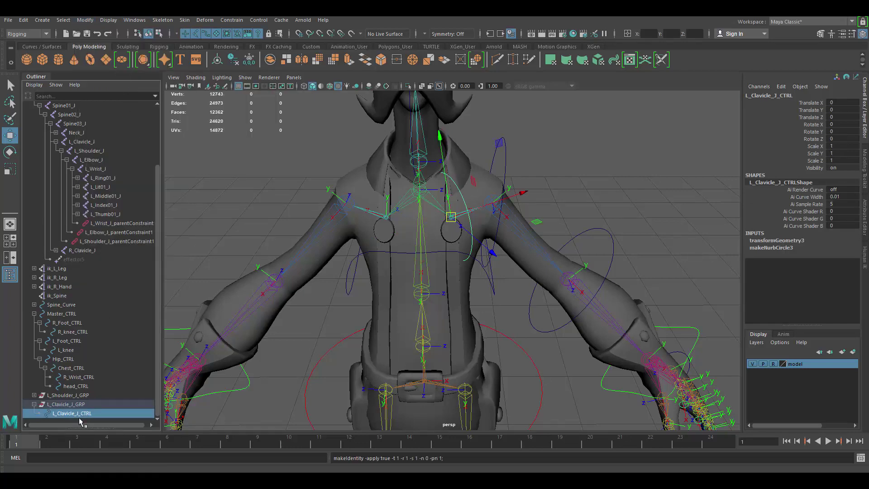
pyautogui.click(66, 404)
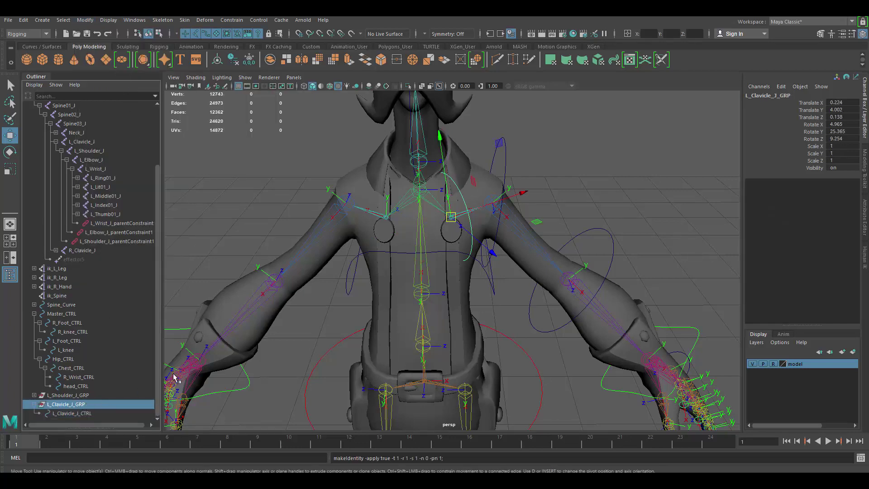
# - Parent-constrain the L_Clavicle_J joint to L_Clavicle_J_CTRL with Maintain offset turned on
pyautogui.keyDown('alt'); pyautogui.moveTo(542, 186); pyautogui.dragTo(545, 197, button='middle'); pyautogui.keyUp('alt')
pyautogui.keyDown('alt'); pyautogui.moveTo(545, 198); pyautogui.dragTo(599, 229, button='right'); pyautogui.keyUp('alt')
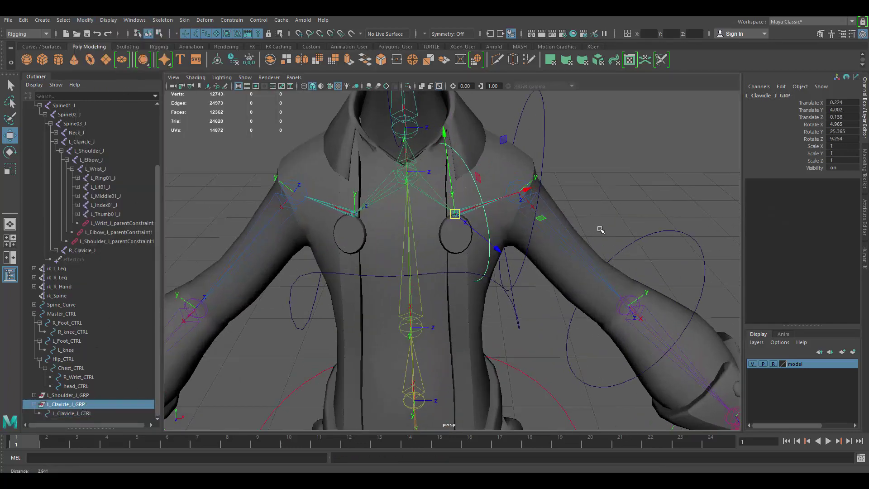
pyautogui.click(464, 165)
pyautogui.keyDown('alt'); pyautogui.moveTo(454, 188); pyautogui.dragTo(483, 196, button='right'); pyautogui.keyUp('alt')
pyautogui.keyDown('alt'); pyautogui.moveTo(483, 196); pyautogui.dragTo(505, 209); pyautogui.keyUp('alt')
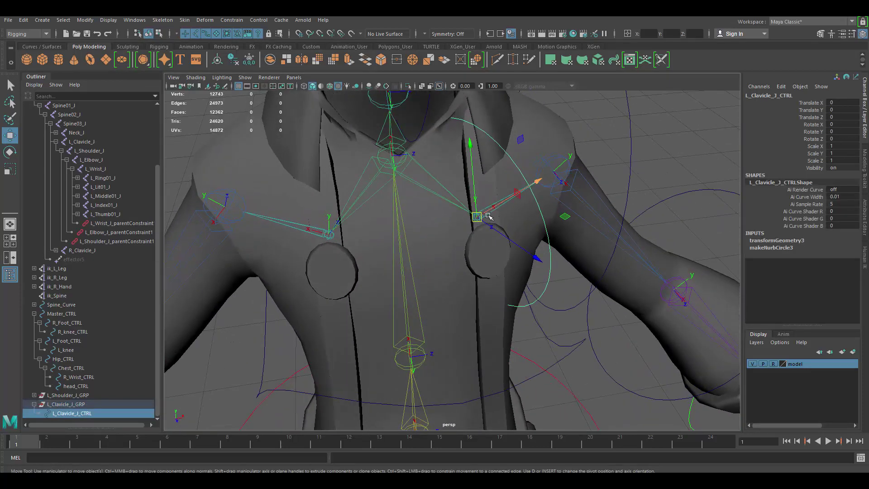
pyautogui.click(487, 215)
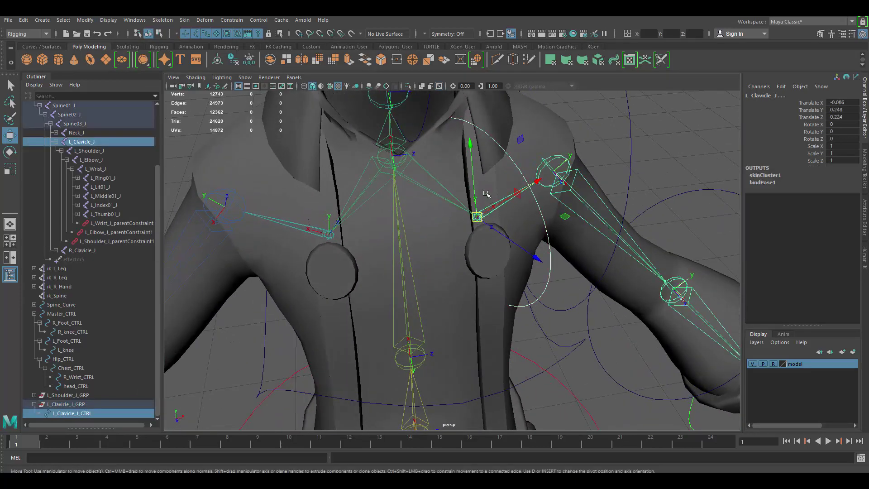
pyautogui.click(231, 20)
pyautogui.click(318, 41)
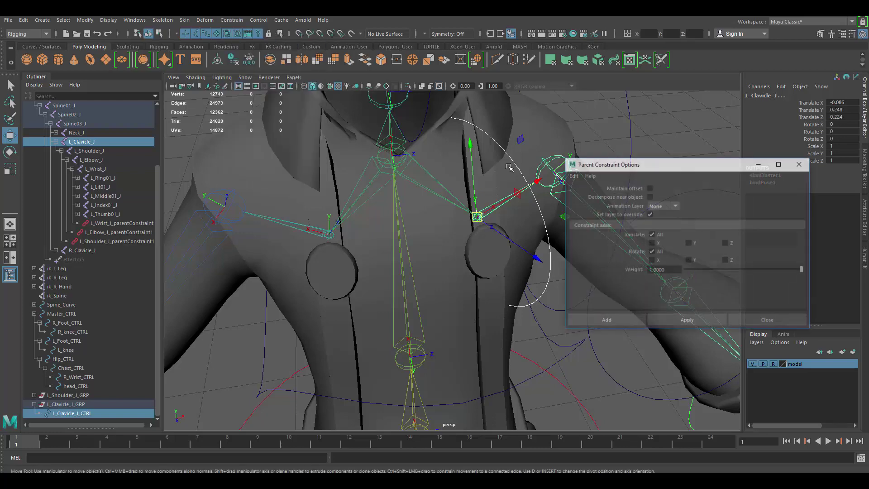
pyautogui.click(683, 321)
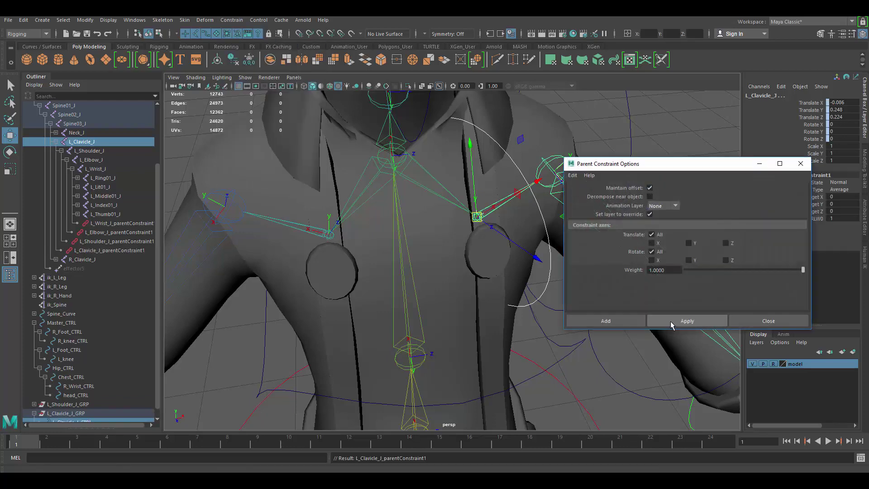
pyautogui.click(764, 320)
pyautogui.click(682, 124)
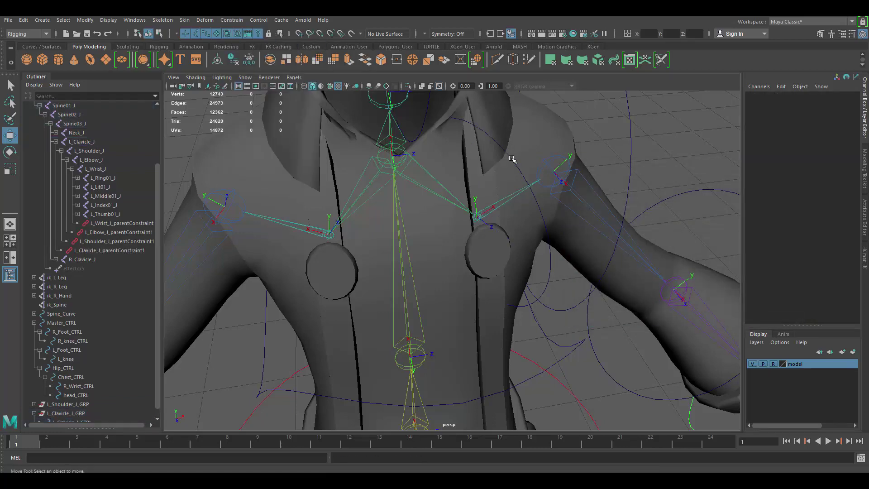
# - Try to parent L_Shoulder_J_CTRL directly under L_Clavicle_J_CTRL, and undo the parenting
pyautogui.click(511, 158)
pyautogui.keyDown('alt'); pyautogui.moveTo(556, 197); pyautogui.dragTo(528, 199, button='right'); pyautogui.keyUp('alt')
pyautogui.keyDown('alt'); pyautogui.moveTo(528, 199); pyautogui.dragTo(507, 181); pyautogui.keyUp('alt')
pyautogui.scroll(-1, 85, 381)
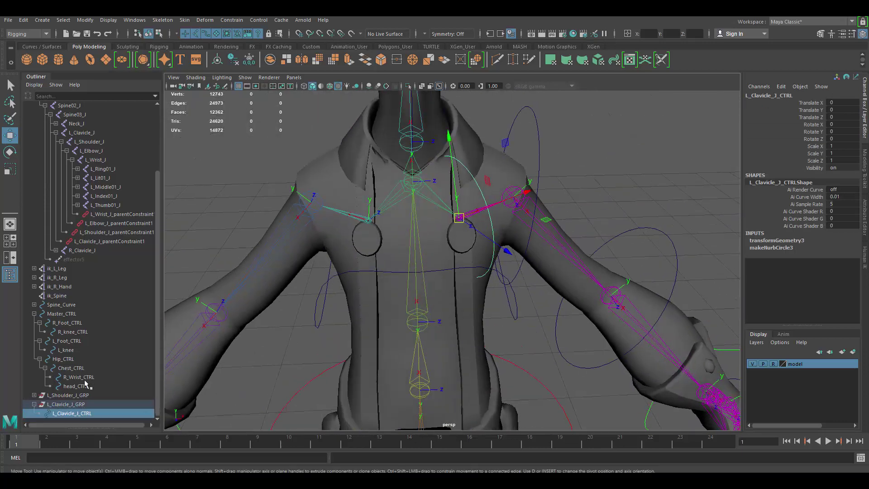
pyautogui.click(538, 152)
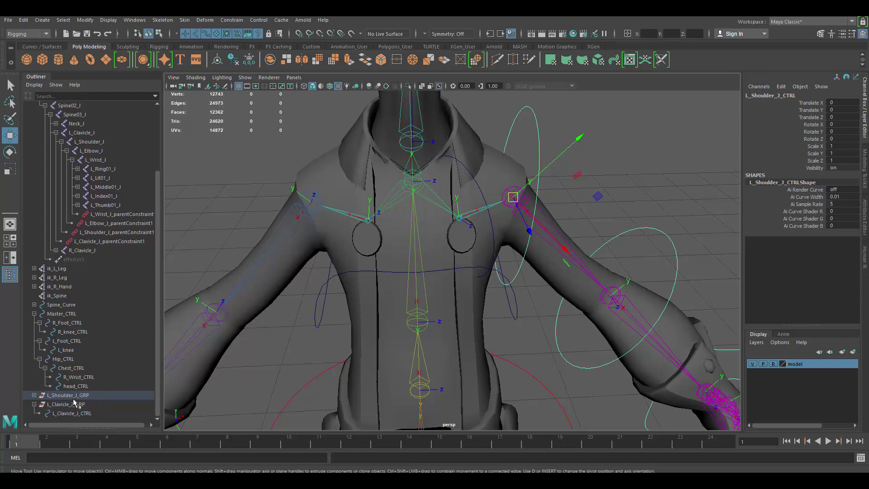
pyautogui.moveTo(77, 400); pyautogui.dragTo(76, 415, button='middle')
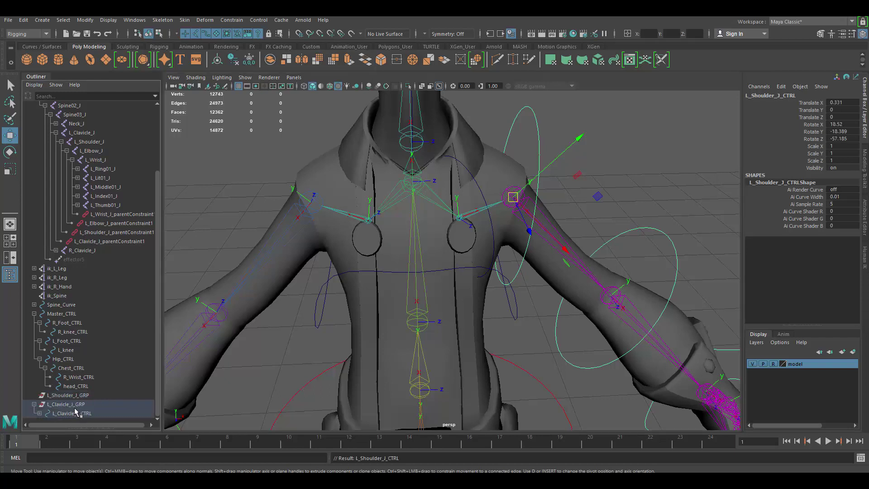
pyautogui.hotkey('ctrl', 'z')
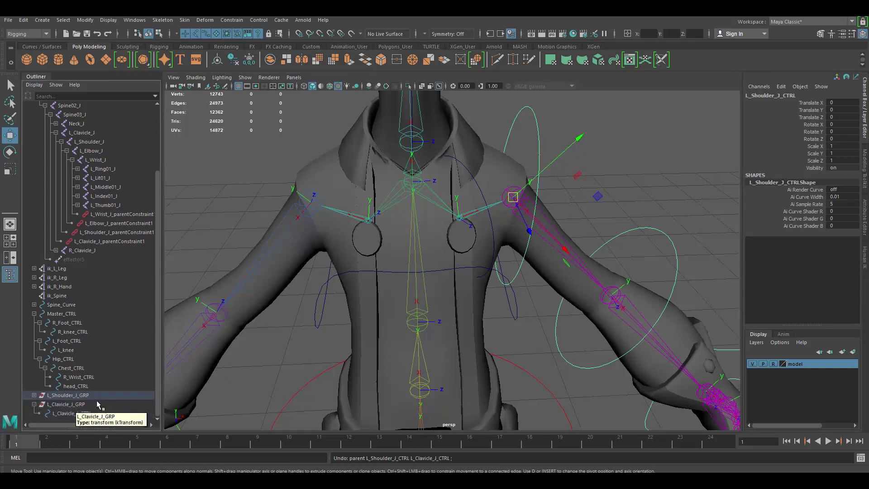
# - Parent L_Shoulder_J_GRP under L_Clavicle_J_CTRL and L_Clavicle_J_GRP under Chest_CTRL
pyautogui.click(86, 397)
pyautogui.moveTo(72, 413); pyautogui.dragTo(73, 415, button='middle')
pyautogui.click(72, 404)
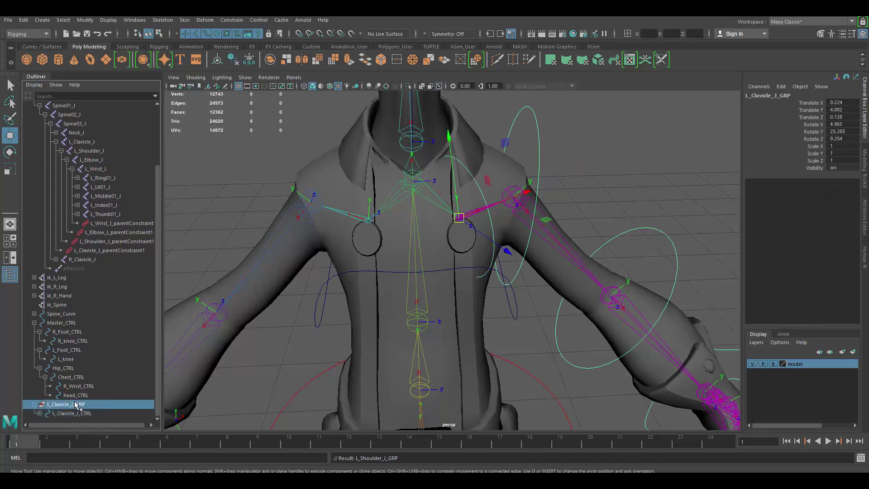
pyautogui.moveTo(76, 404); pyautogui.dragTo(76, 380, button='middle')
pyautogui.click(597, 205)
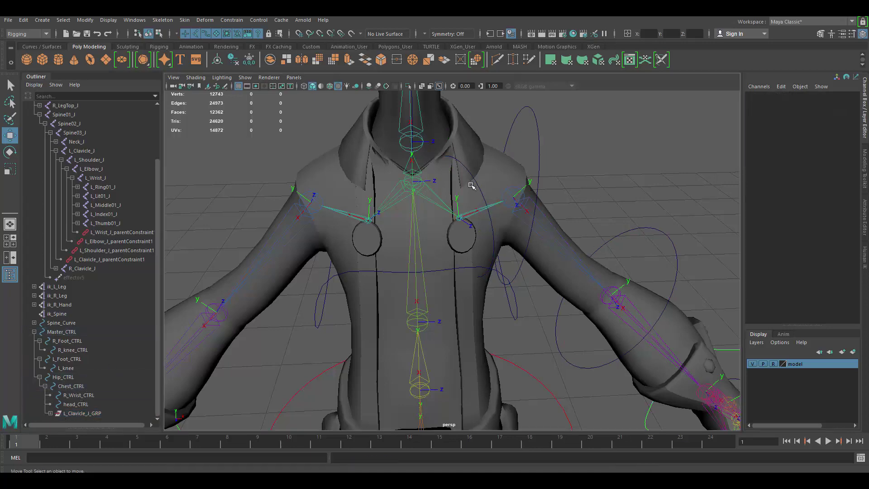
# - Rotate Chest_CTRL to test whether the left arm controls follow it, and undo the rotation
pyautogui.keyDown('alt'); pyautogui.moveTo(468, 183); pyautogui.dragTo(484, 141); pyautogui.keyUp('alt')
pyautogui.click(483, 141)
pyautogui.press('e')
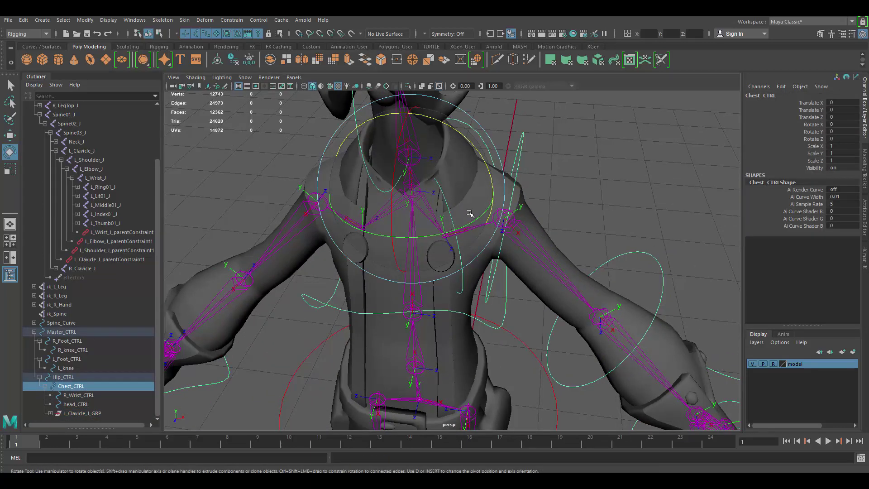
pyautogui.moveTo(471, 211); pyautogui.dragTo(525, 205)
pyautogui.hotkey('ctrl', 'z')
pyautogui.click(558, 182)
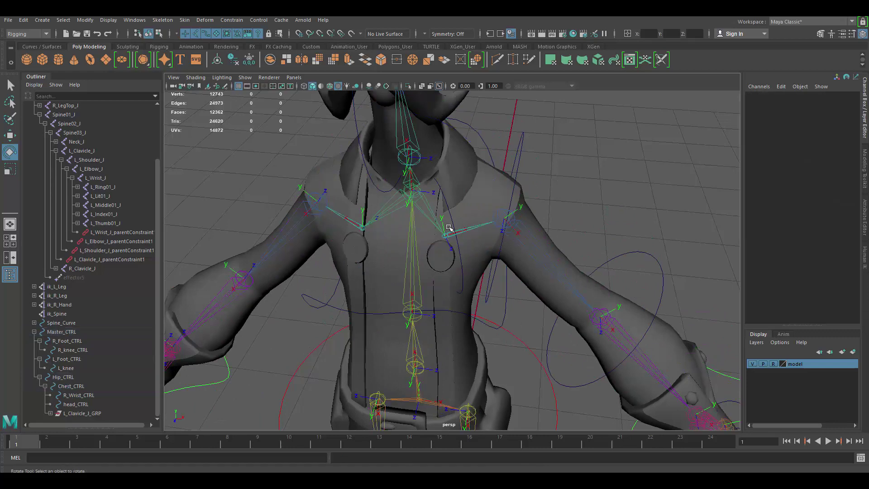
# - Rotate L_Clavicle_J_CTRL freehand to test how the left clavicle and arm respond
pyautogui.click(454, 219)
pyautogui.moveTo(480, 274); pyautogui.dragTo(497, 266)
pyautogui.keyDown('alt'); pyautogui.moveTo(577, 227); pyautogui.dragTo(536, 206); pyautogui.keyUp('alt')
pyautogui.moveTo(463, 248); pyautogui.dragTo(474, 246)
# - Raise the left arm by rotating L_Shoulder_J_CTRL about 16 degrees in Z, and deselect the control
pyautogui.click(506, 130)
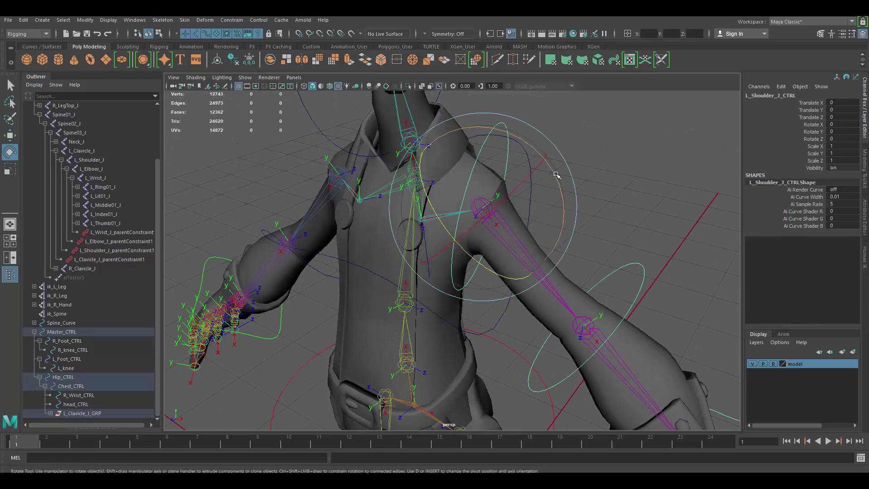
pyautogui.moveTo(559, 176); pyautogui.dragTo(537, 155)
pyautogui.keyDown('alt'); pyautogui.moveTo(594, 215); pyautogui.dragTo(524, 190, button='right'); pyautogui.keyUp('alt')
pyautogui.press('w')
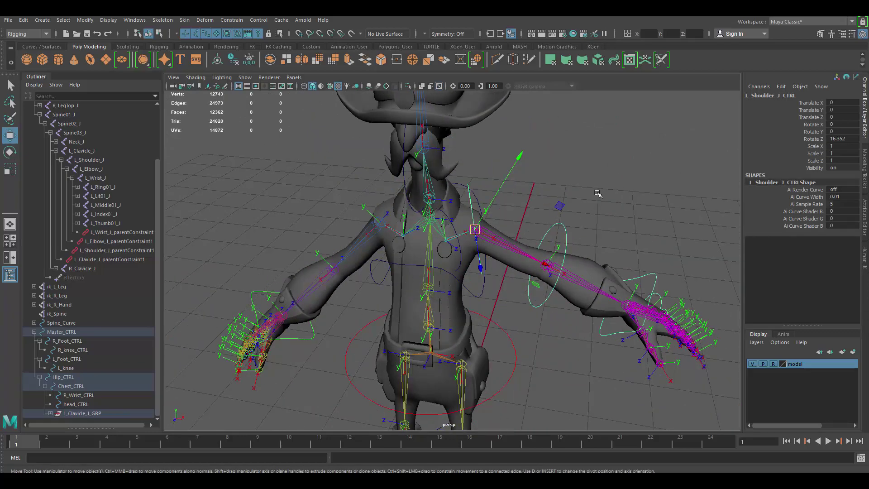
pyautogui.click(597, 194)
pyautogui.keyDown('alt'); pyautogui.moveTo(537, 229); pyautogui.dragTo(521, 219); pyautogui.keyUp('alt')
pyautogui.keyDown('alt'); pyautogui.moveTo(520, 219); pyautogui.dragTo(495, 246, button='right'); pyautogui.keyUp('alt')
pyautogui.keyDown('alt'); pyautogui.moveTo(495, 246); pyautogui.dragTo(492, 246); pyautogui.keyUp('alt')
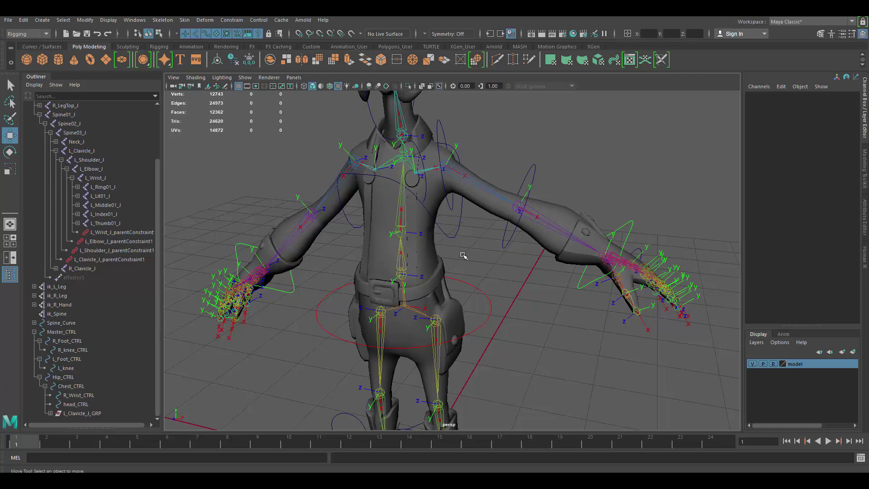
pyautogui.keyDown('alt'); pyautogui.moveTo(527, 286); pyautogui.dragTo(506, 245, button='right'); pyautogui.keyUp('alt')
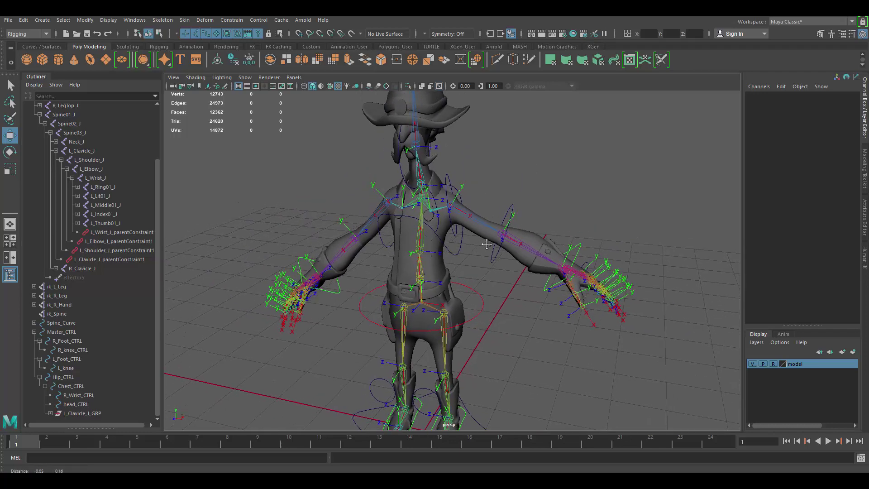
pyautogui.keyDown('alt'); pyautogui.moveTo(506, 244); pyautogui.dragTo(460, 242); pyautogui.keyUp('alt')
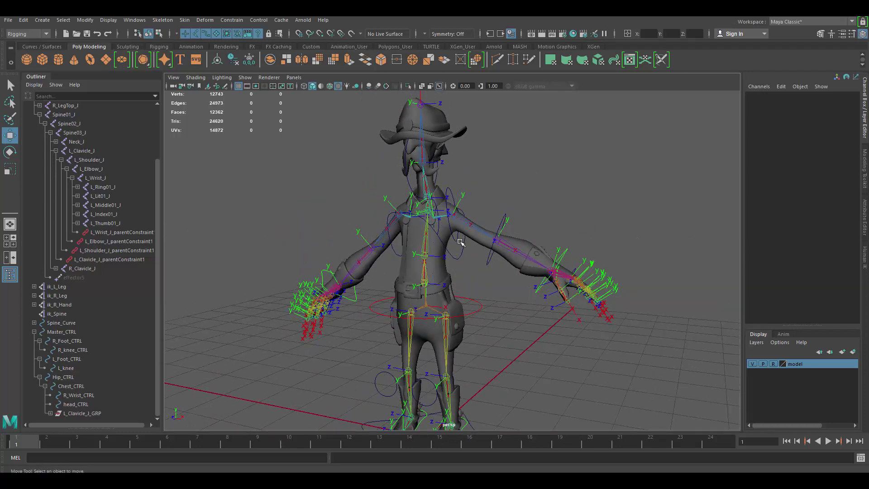